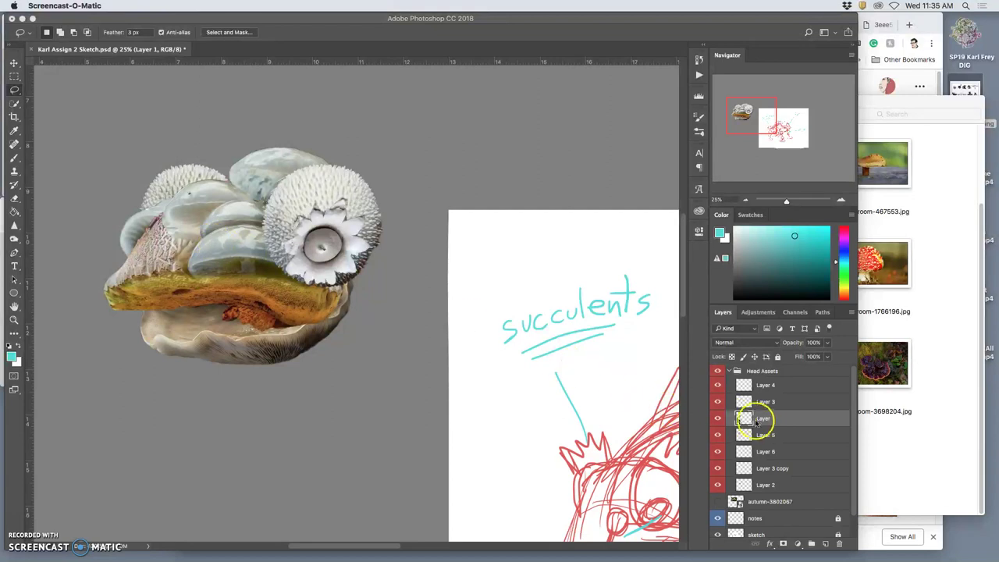
- Toggle the visibility of individual layers in the Head Assets group to examine which part of the creature's head each one holds
{"action": "left_click", "coordinate": [717, 436]}
{"action": "left_click", "coordinate": [719, 436]}
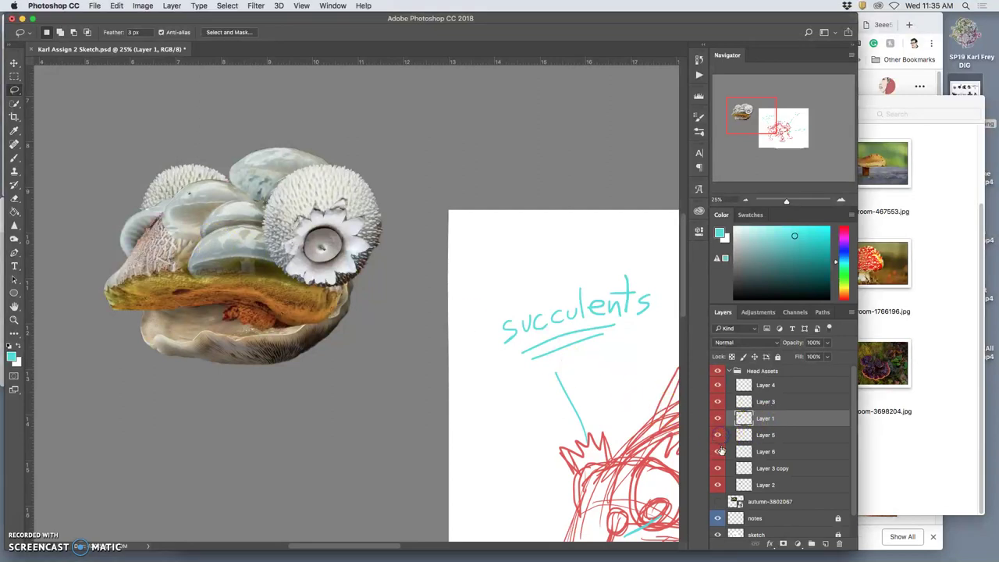
{"action": "left_click", "coordinate": [719, 452]}
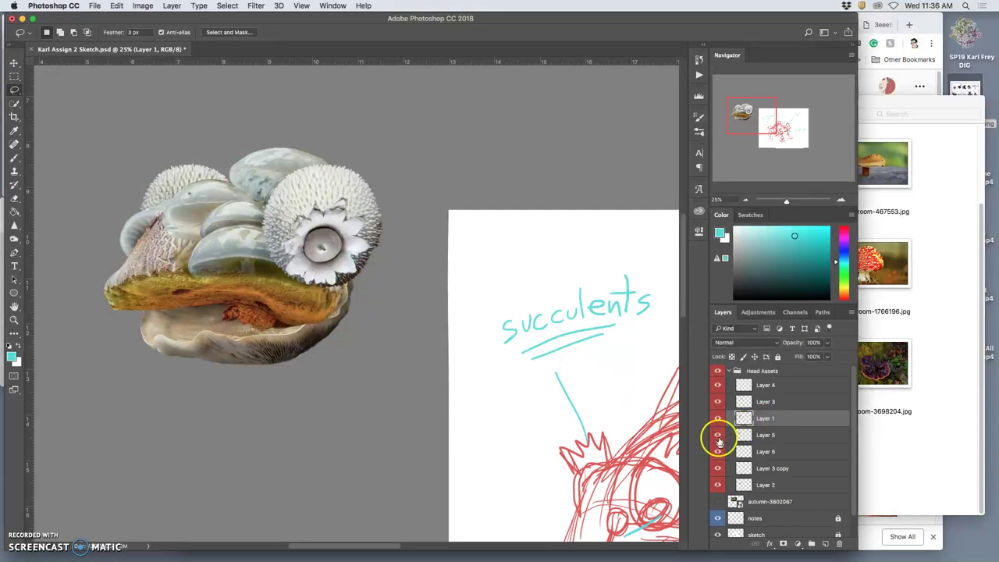
{"action": "left_click", "coordinate": [717, 435]}
{"action": "left_click", "coordinate": [718, 436]}
{"action": "left_click", "coordinate": [718, 452]}
{"action": "left_click", "coordinate": [718, 452]}
{"action": "left_click", "coordinate": [718, 467]}
{"action": "left_click", "coordinate": [718, 468]}
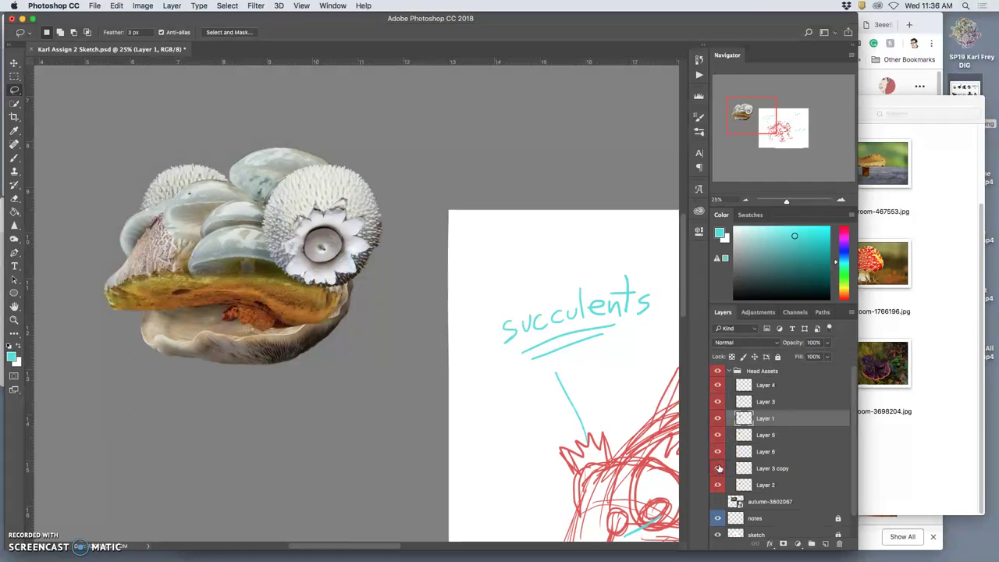
{"action": "left_click", "coordinate": [718, 402]}
{"action": "left_click", "coordinate": [719, 402]}
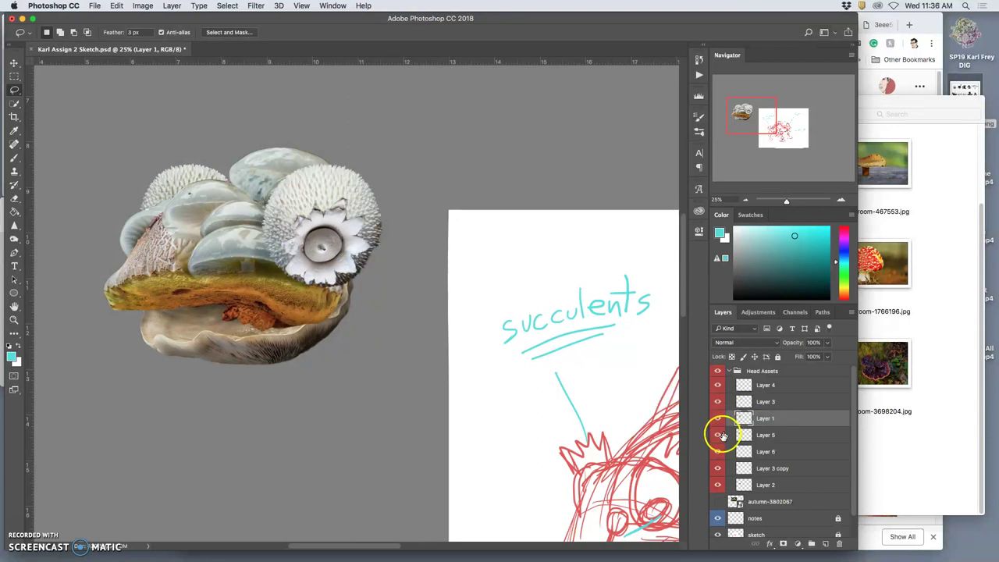
{"action": "left_click", "coordinate": [718, 418]}
{"action": "left_click", "coordinate": [718, 419]}
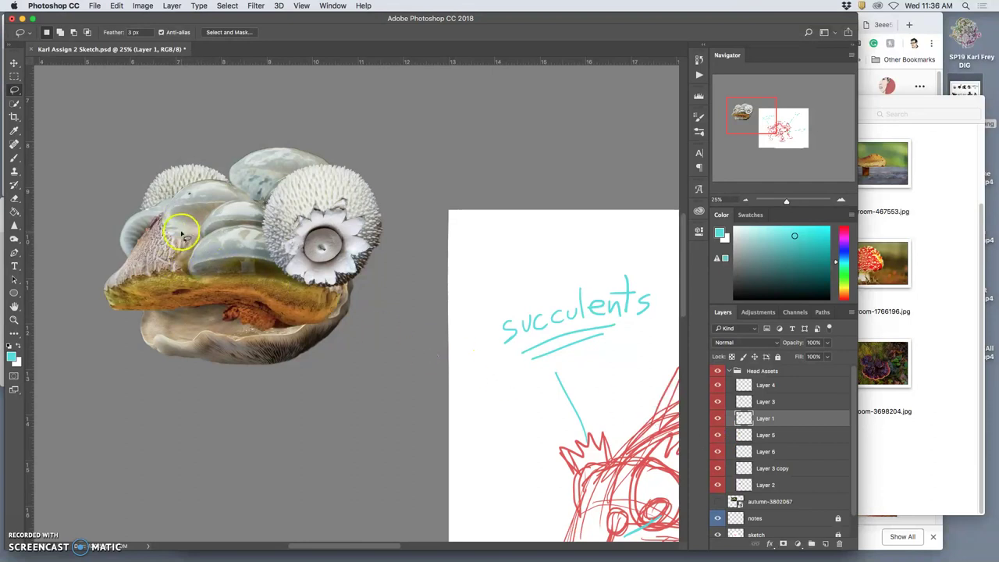
{"action": "left_click", "coordinate": [764, 451]}
{"action": "left_click", "coordinate": [717, 468]}
{"action": "left_click", "coordinate": [718, 468]}
{"action": "left_click", "coordinate": [720, 436]}
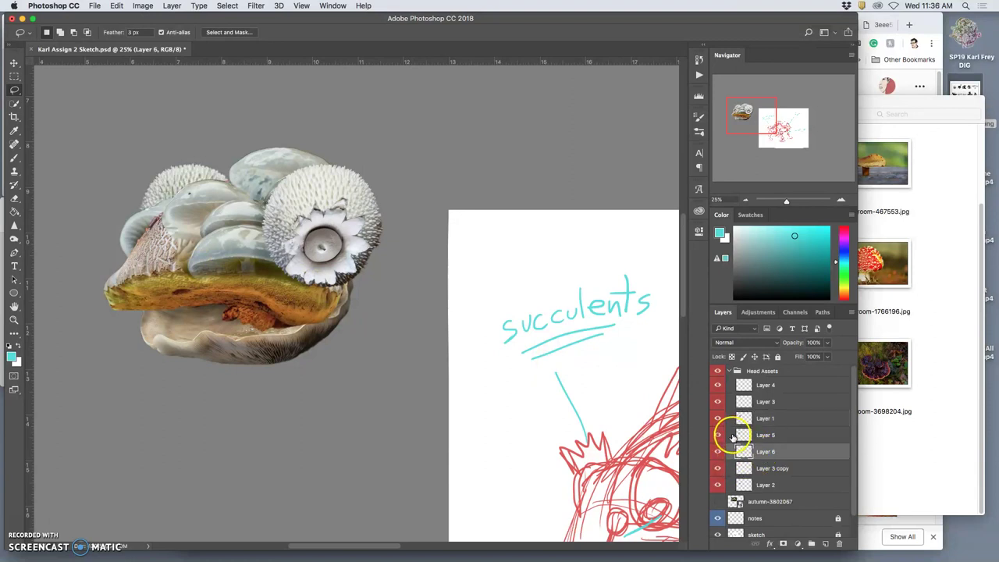
{"action": "left_click", "coordinate": [719, 436]}
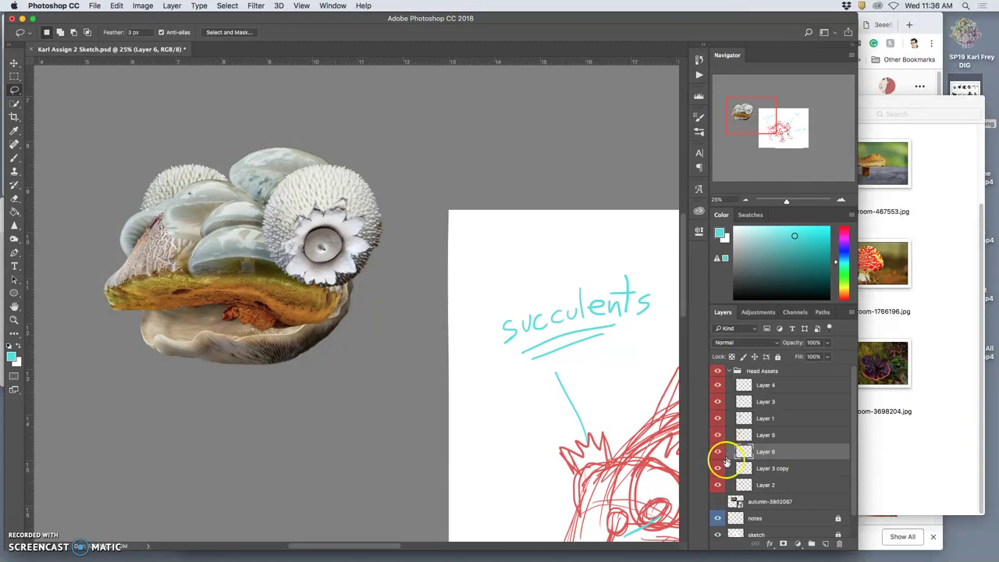
{"action": "left_click", "coordinate": [718, 468]}
{"action": "left_click", "coordinate": [718, 468]}
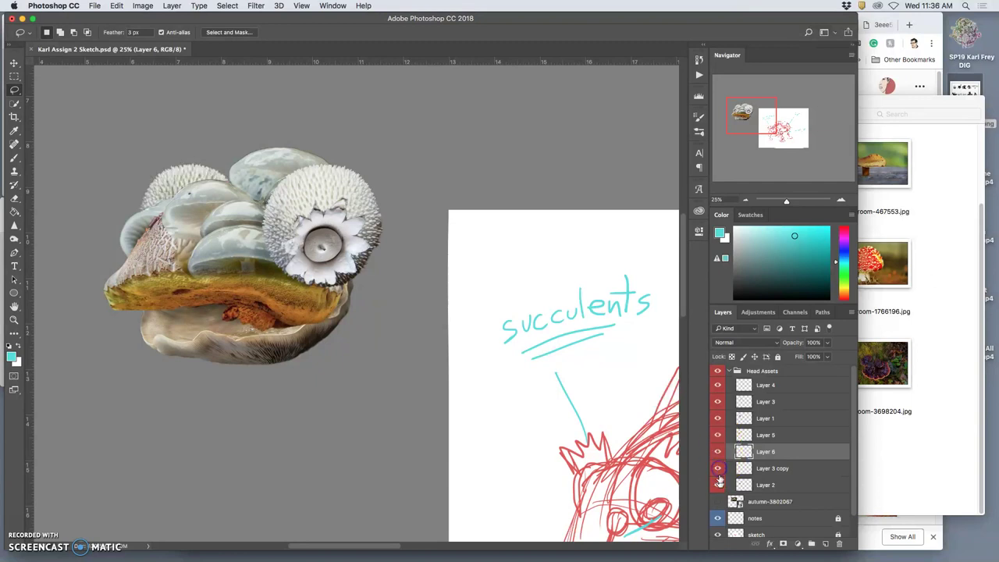
{"action": "left_click", "coordinate": [718, 436]}
{"action": "left_click", "coordinate": [718, 437]}
{"action": "left_click", "coordinate": [717, 419]}
{"action": "left_click", "coordinate": [718, 420]}
- Duplicate Layer 1, which holds the pale mushroom caps, and hide the original Layer 1
{"action": "left_click", "coordinate": [758, 418]}
{"action": "key", "text": "super+equal"}
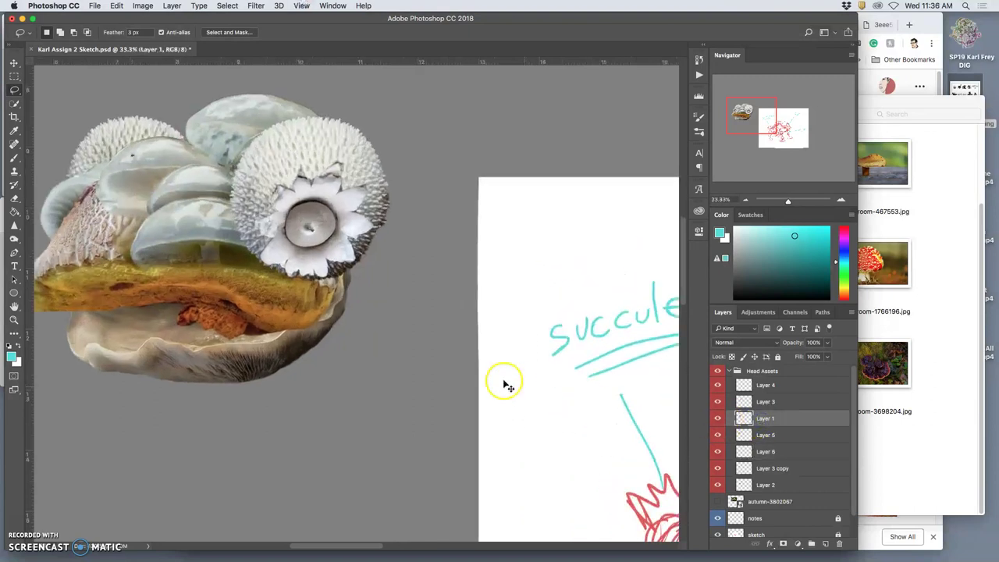
{"action": "key", "text": "super+equal"}
{"action": "scroll", "coordinate": [326, 312], "scroll_direction": "left", "scroll_amount": 5}
{"action": "scroll", "coordinate": [328, 312], "scroll_direction": "up", "scroll_amount": 6}
{"action": "scroll", "coordinate": [329, 312], "scroll_direction": "down", "scroll_amount": 1}
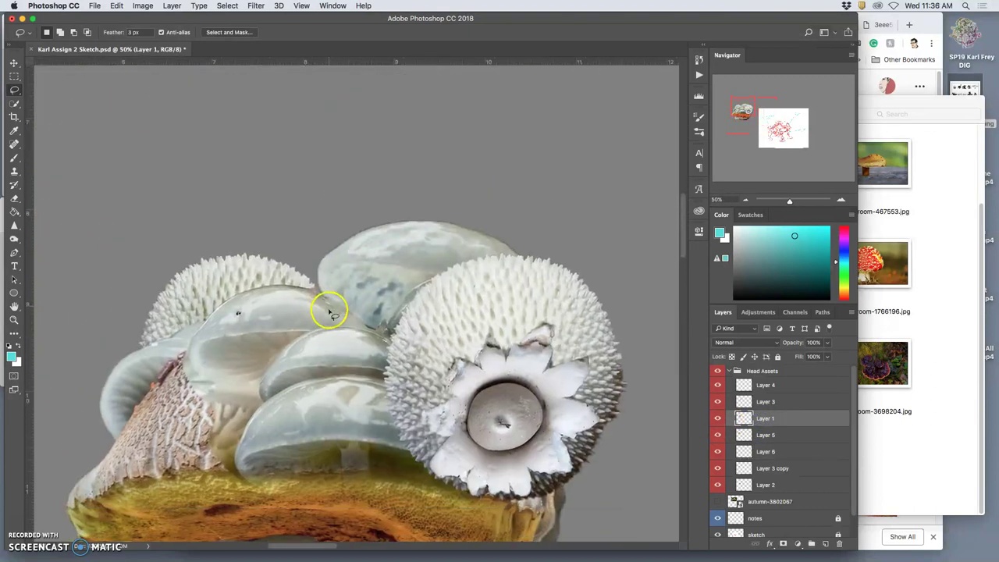
{"action": "scroll", "coordinate": [330, 312], "scroll_direction": "down", "scroll_amount": 2}
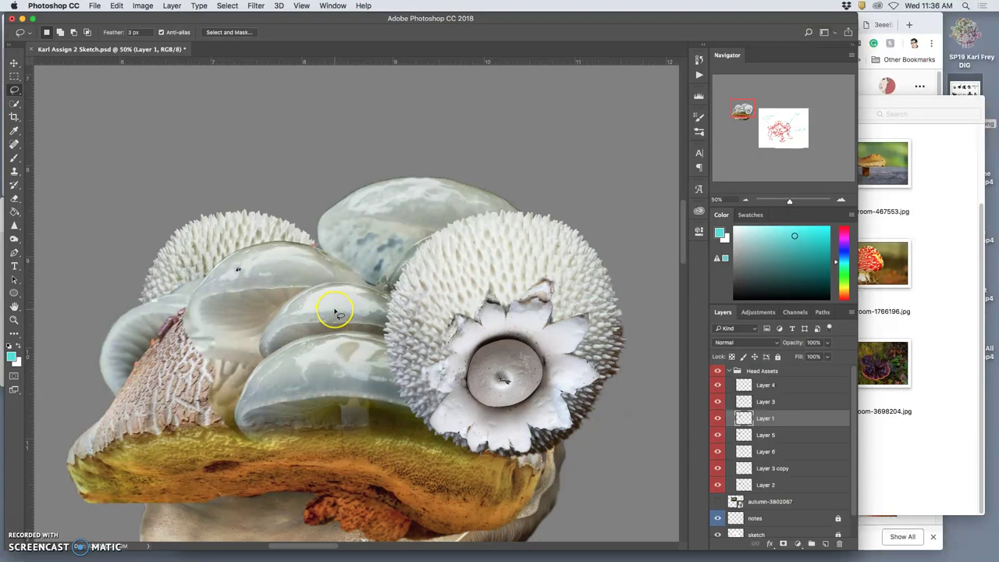
{"action": "key", "text": "super+j"}
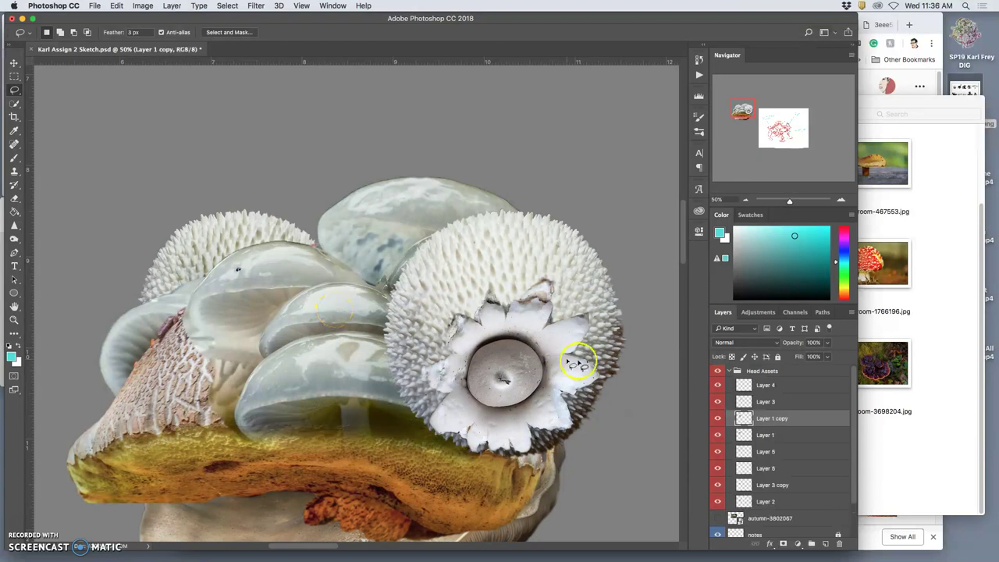
{"action": "left_click", "coordinate": [717, 435]}
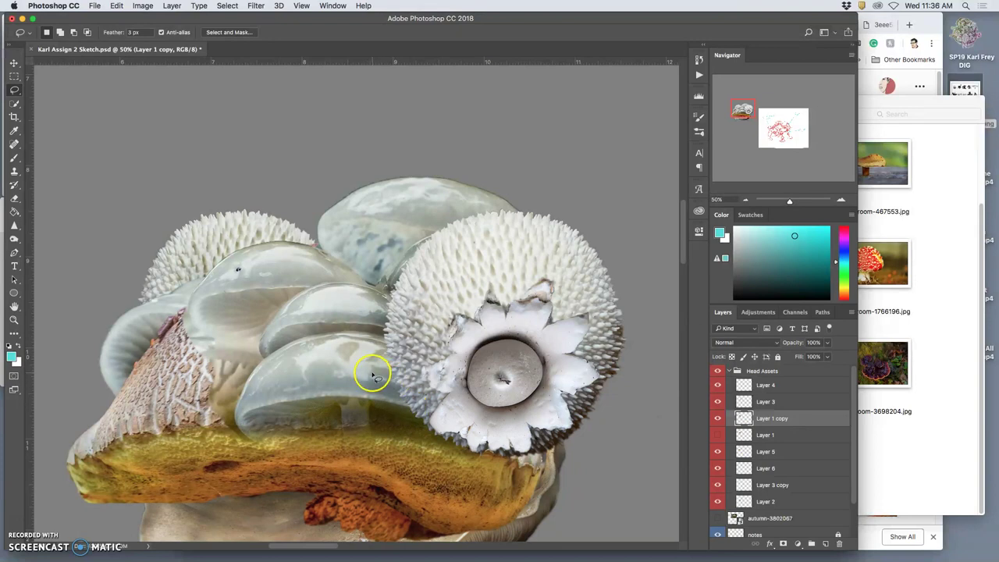
- Warp Layer 1 copy, shifting the rear cap toward the large spiky eye and spreading the lowest cap down and outward over the golden jaw
{"action": "key", "text": "super+t"}
{"action": "right_click", "coordinate": [387, 244]}
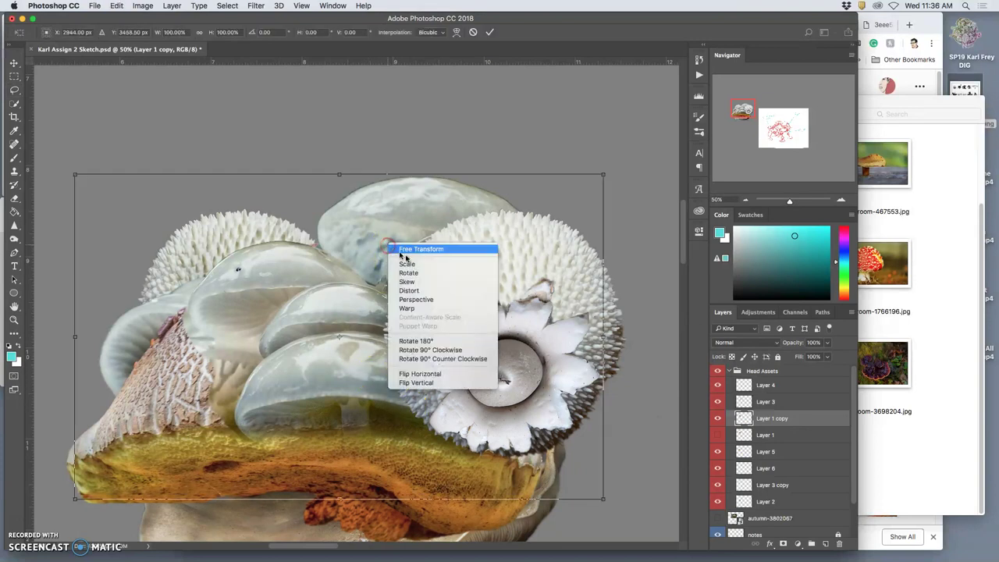
{"action": "left_click", "coordinate": [432, 309]}
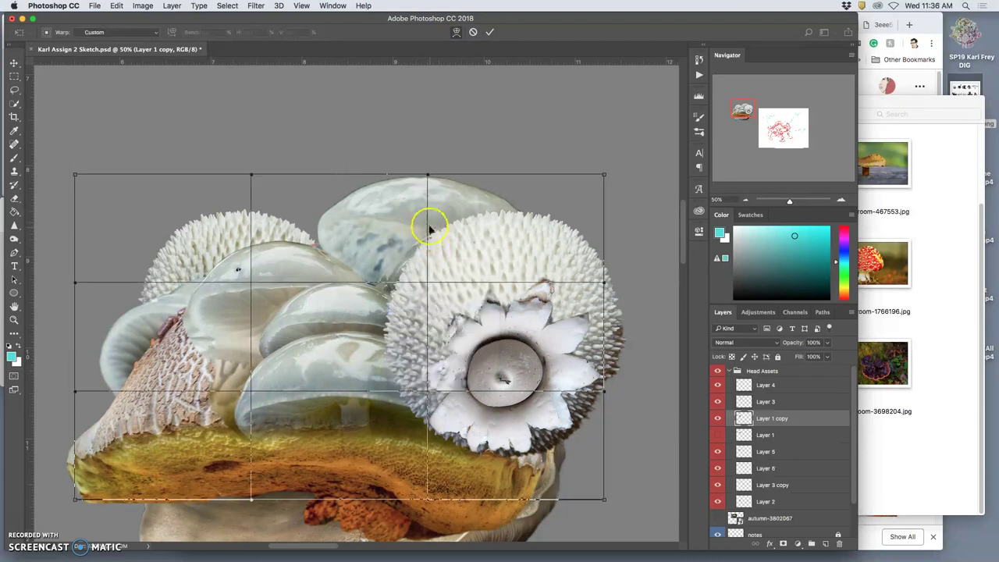
{"action": "left_click_drag", "start_coordinate": [430, 219], "coordinate": [444, 218]}
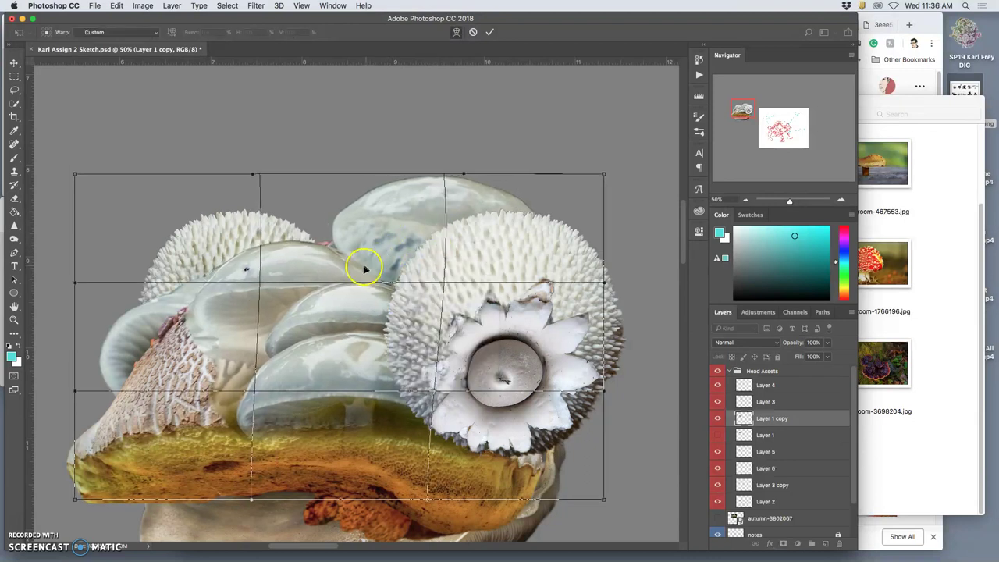
{"action": "left_click_drag", "start_coordinate": [357, 265], "coordinate": [365, 260]}
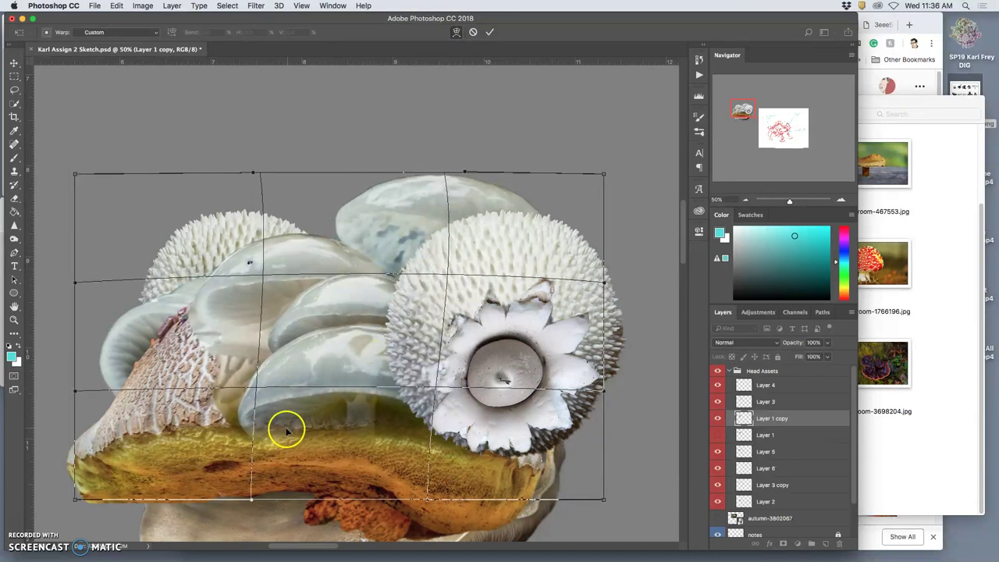
{"action": "left_click_drag", "start_coordinate": [284, 429], "coordinate": [247, 446]}
{"action": "left_click_drag", "start_coordinate": [363, 380], "coordinate": [377, 411]}
{"action": "left_click_drag", "start_coordinate": [236, 471], "coordinate": [220, 456]}
{"action": "left_click_drag", "start_coordinate": [408, 418], "coordinate": [423, 426]}
{"action": "left_click_drag", "start_coordinate": [245, 457], "coordinate": [240, 447]}
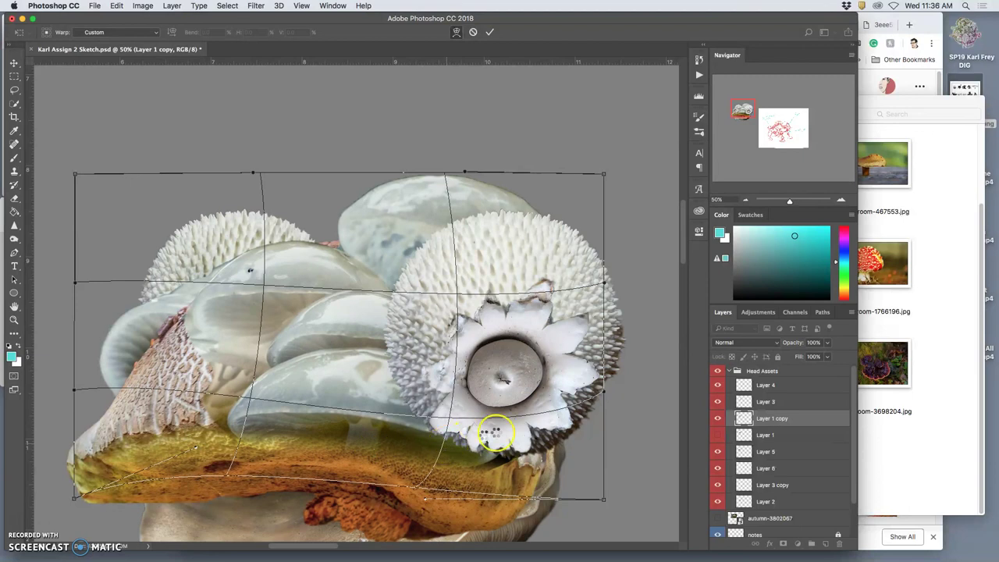
{"action": "key", "text": "Return"}
{"action": "key", "text": "l"}
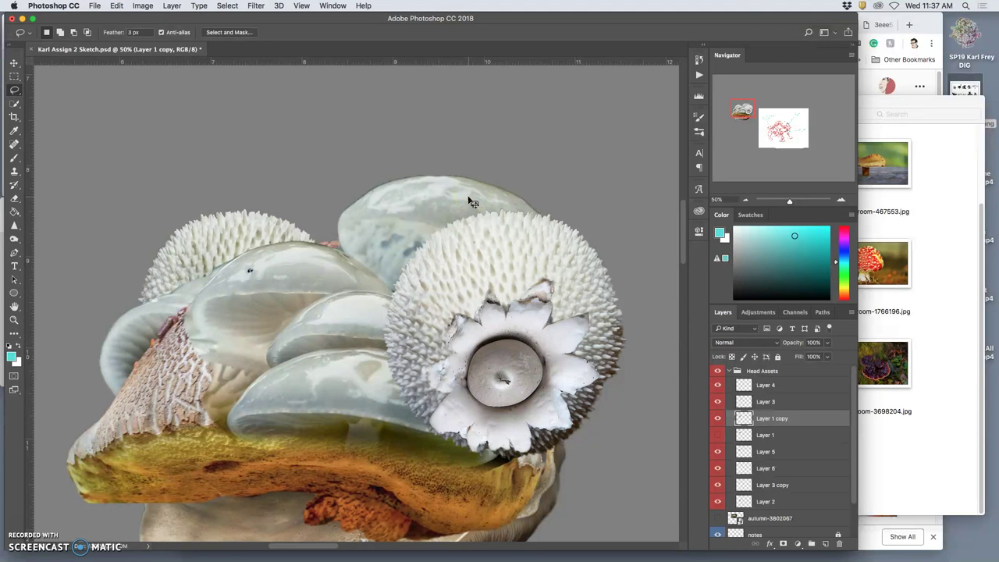
- Warp Layer 1 copy again, raising the middle caps slightly and pulling the front caps outward over the textured snout
{"action": "key", "text": "ctrl+t"}
{"action": "right_click", "coordinate": [396, 224]}
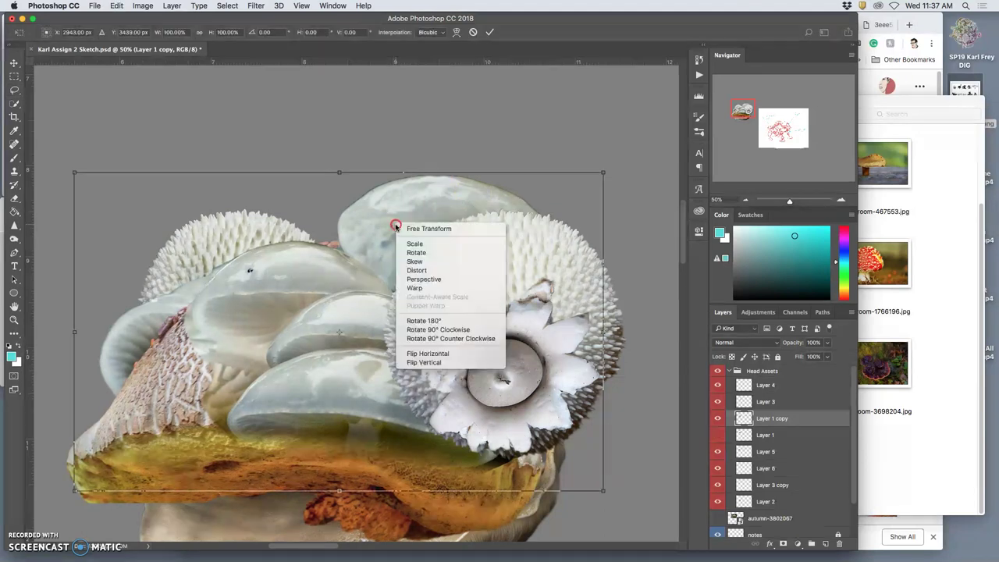
{"action": "left_click", "coordinate": [414, 288]}
{"action": "left_click_drag", "start_coordinate": [339, 263], "coordinate": [346, 254]}
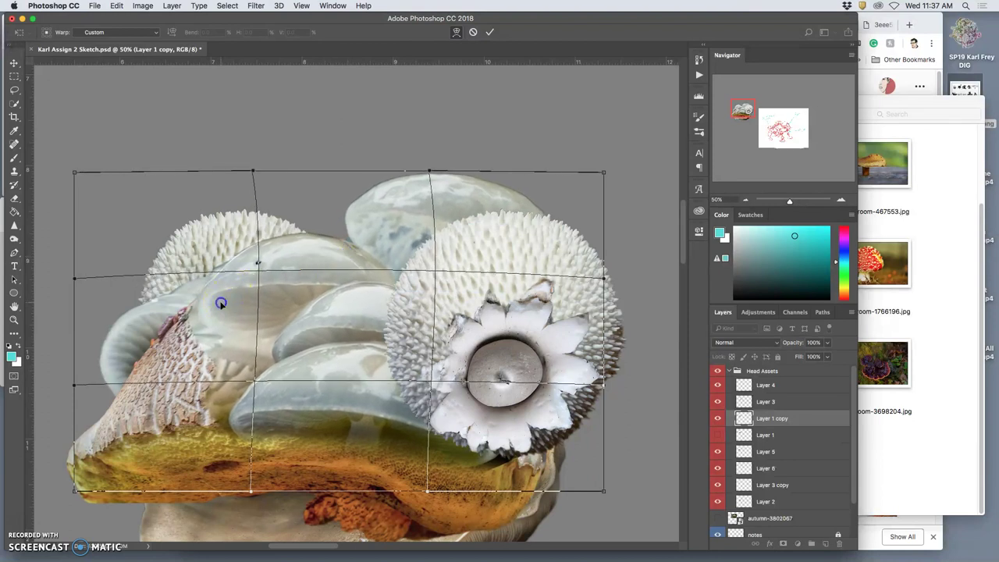
{"action": "left_click_drag", "start_coordinate": [220, 304], "coordinate": [211, 300]}
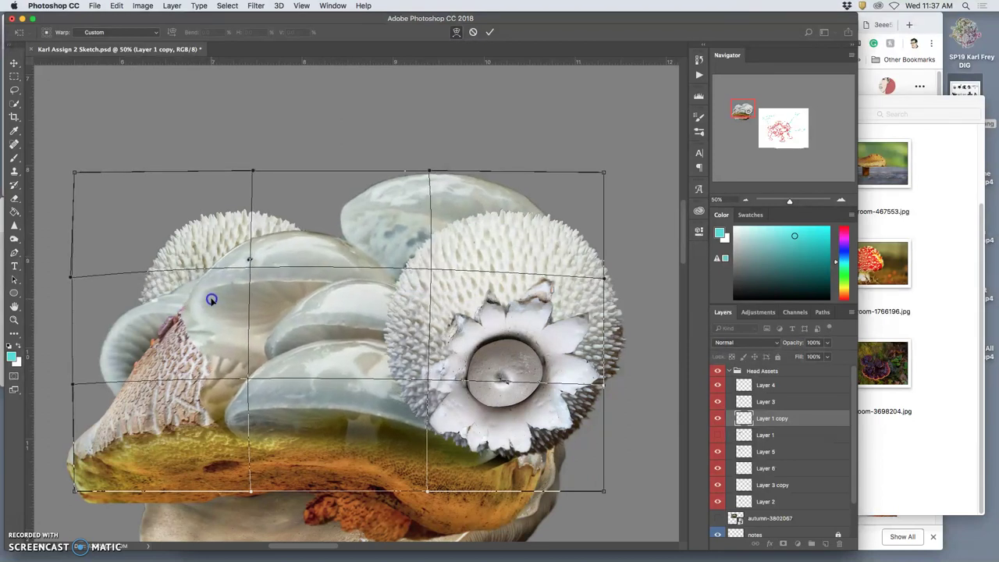
{"action": "left_click_drag", "start_coordinate": [283, 299], "coordinate": [386, 283]}
{"action": "left_click_drag", "start_coordinate": [512, 195], "coordinate": [517, 195]}
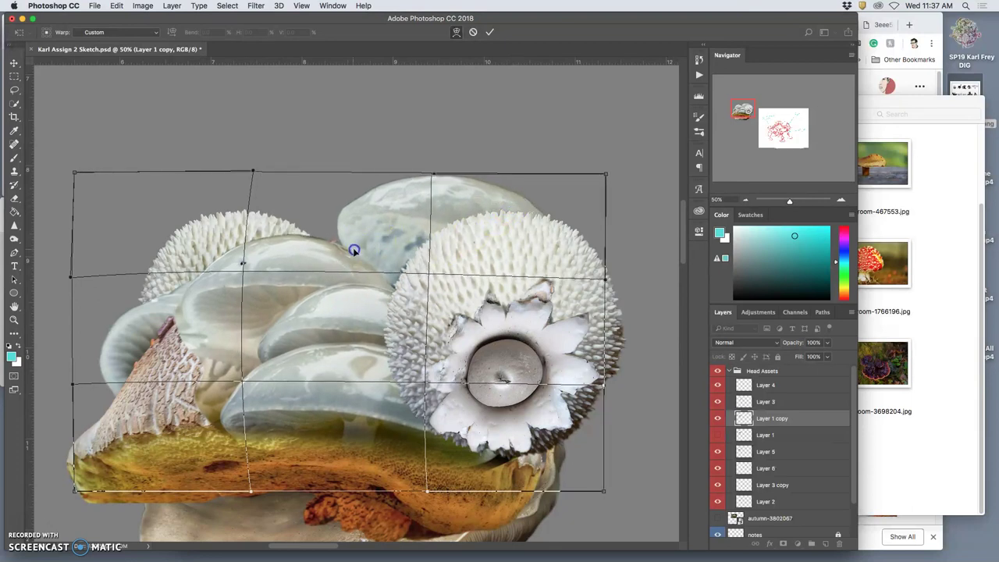
{"action": "left_click_drag", "start_coordinate": [353, 250], "coordinate": [356, 248]}
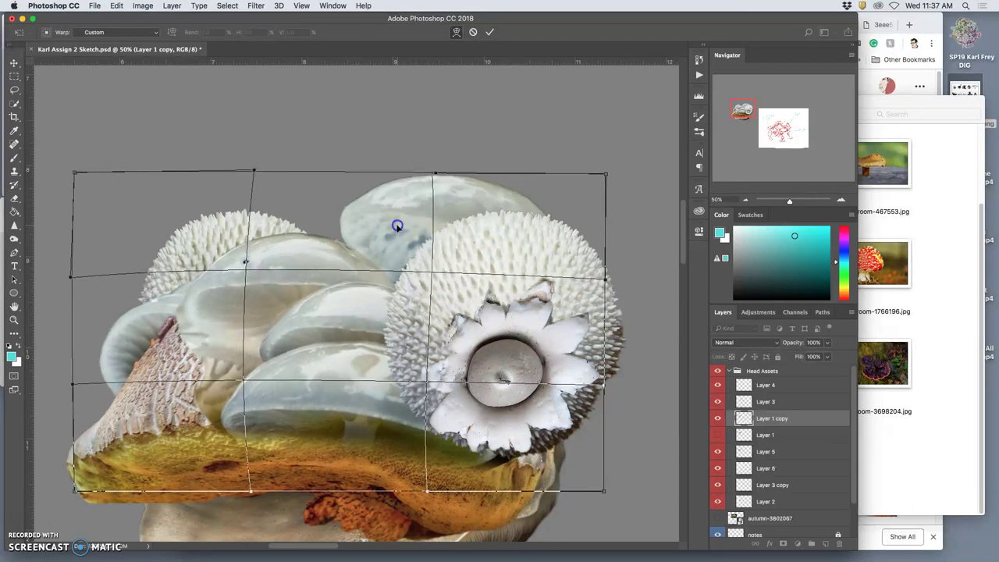
{"action": "key", "text": "Return"}
{"action": "key", "text": "l"}
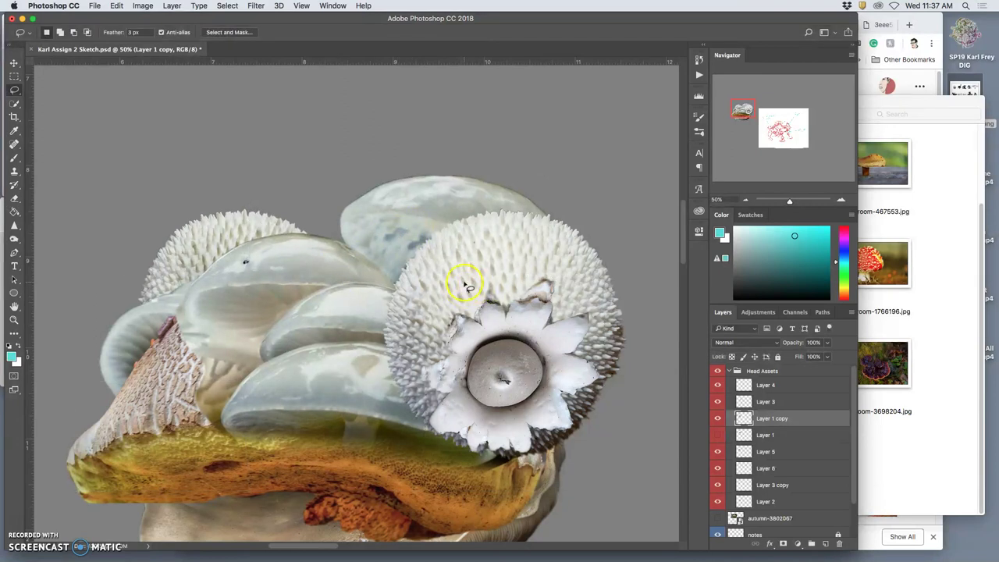
- Lasso the excess of Layer 1 copy overlapping the textured snout and golden jaw along the caps' lower edge, and delete it
{"action": "left_click", "coordinate": [15, 104]}
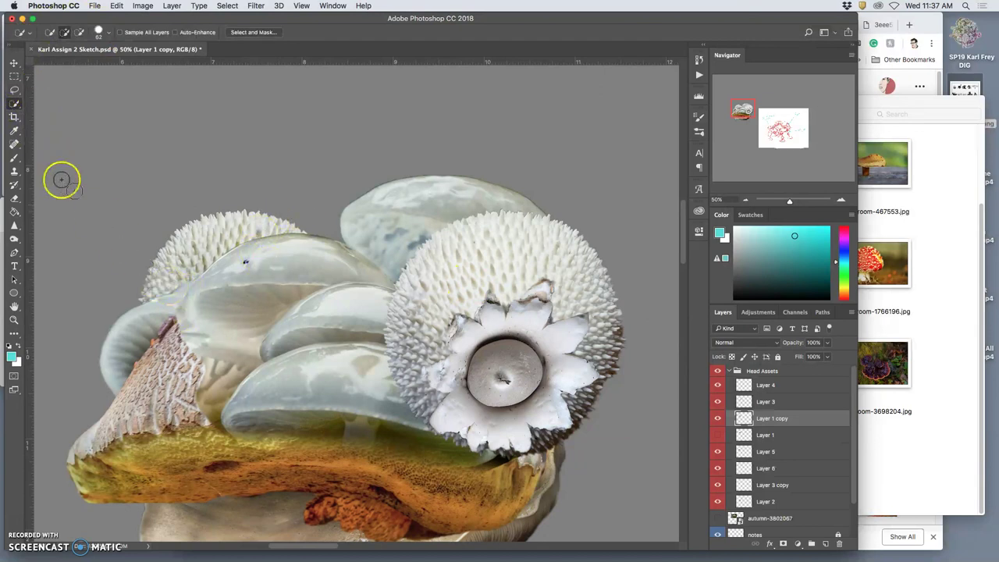
{"action": "left_click", "coordinate": [15, 90]}
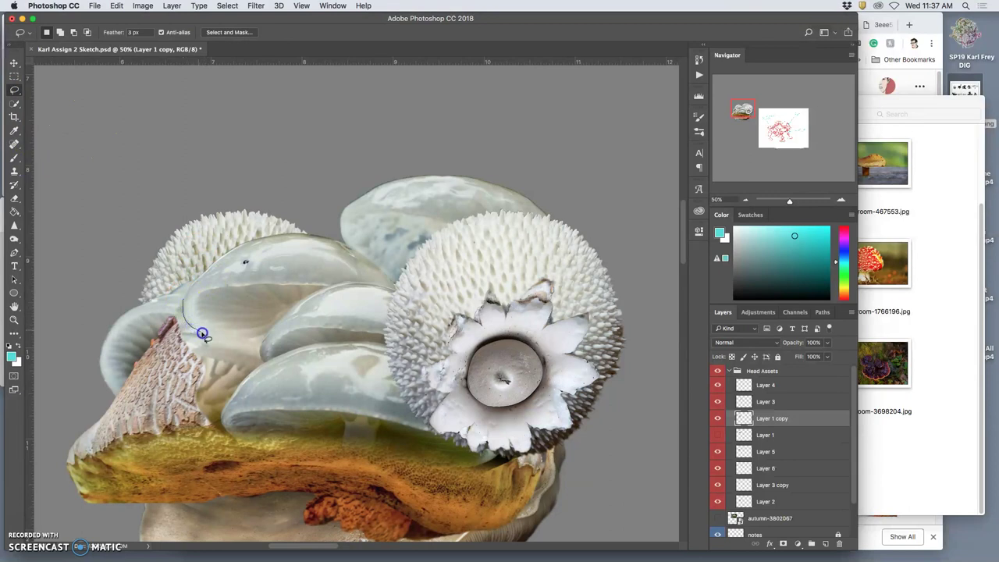
{"action": "left_click_drag", "start_coordinate": [205, 338], "coordinate": [208, 347]}
{"action": "left_click_drag", "start_coordinate": [211, 384], "coordinate": [203, 393]}
{"action": "left_click_drag", "start_coordinate": [272, 424], "coordinate": [312, 428]}
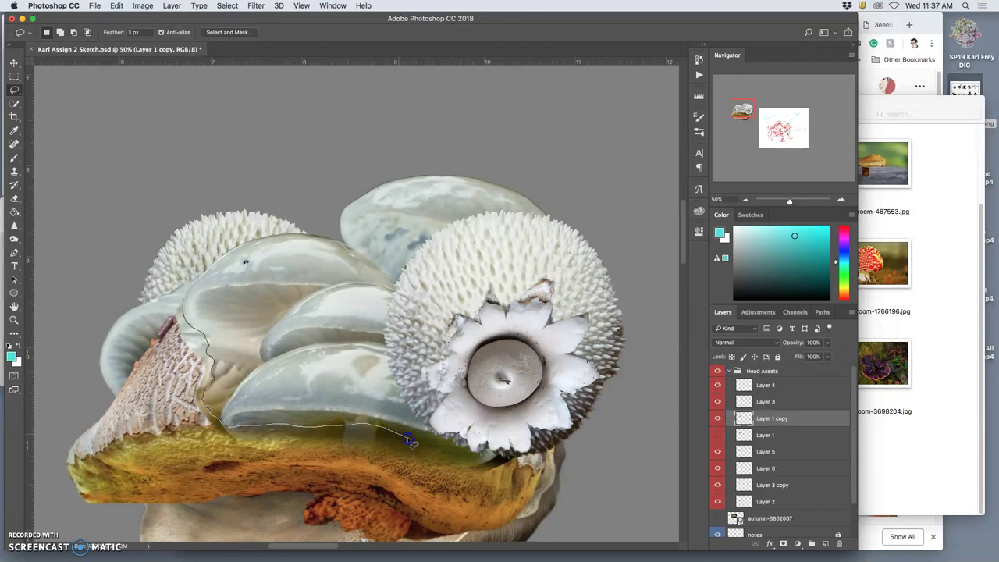
{"action": "mouse_move", "coordinate": [520, 452]}
{"action": "left_mouse_down"}
{"action": "mouse_move", "coordinate": [559, 499]}
{"action": "mouse_move", "coordinate": [454, 528]}
{"action": "mouse_move", "coordinate": [290, 536]}
{"action": "mouse_move", "coordinate": [199, 488]}
{"action": "left_mouse_up"}
{"action": "mouse_move", "coordinate": [147, 439]}
{"action": "left_mouse_down"}
{"action": "mouse_move", "coordinate": [104, 364]}
{"action": "mouse_move", "coordinate": [111, 301]}
{"action": "mouse_move", "coordinate": [152, 286]}
{"action": "mouse_move", "coordinate": [178, 295]}
{"action": "left_mouse_up"}
{"action": "left_click", "coordinate": [147, 451]}
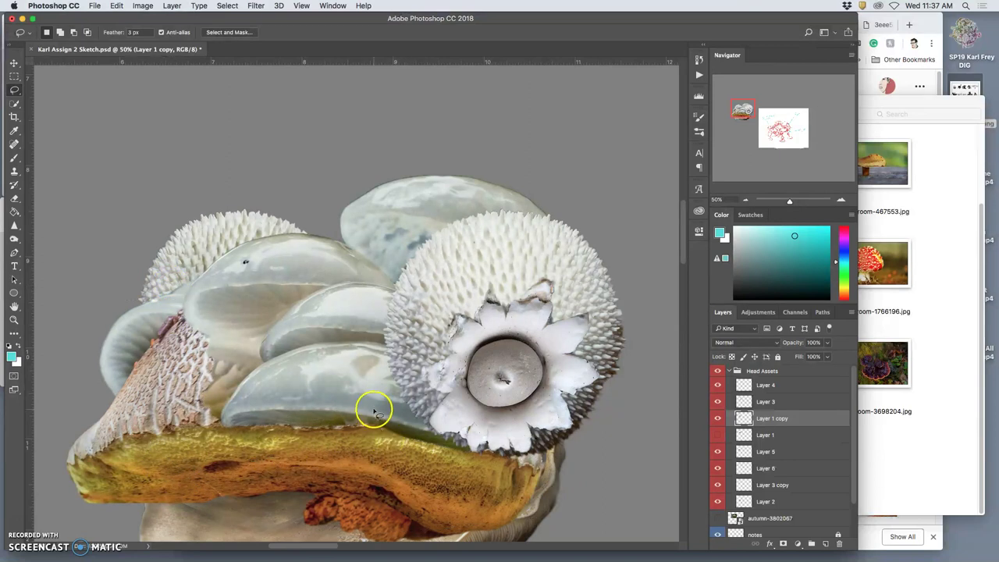
- Fine-tune the trimmed caps on Layer 1 copy with small Warp adjustments along their lower edge, beside the snout and at the upper cap
{"action": "key", "text": "super+t"}
{"action": "right_click", "coordinate": [331, 288]}
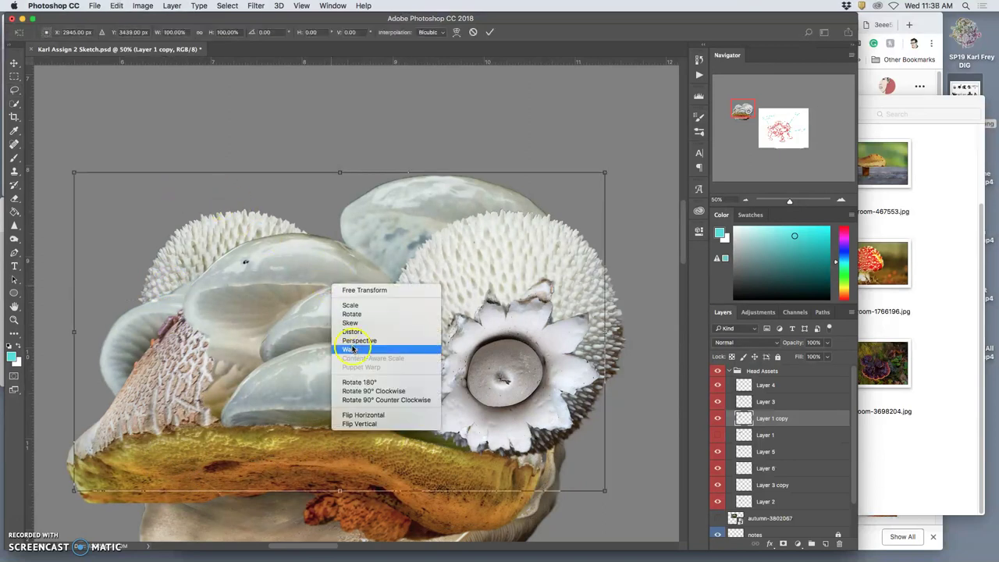
{"action": "left_click", "coordinate": [349, 349]}
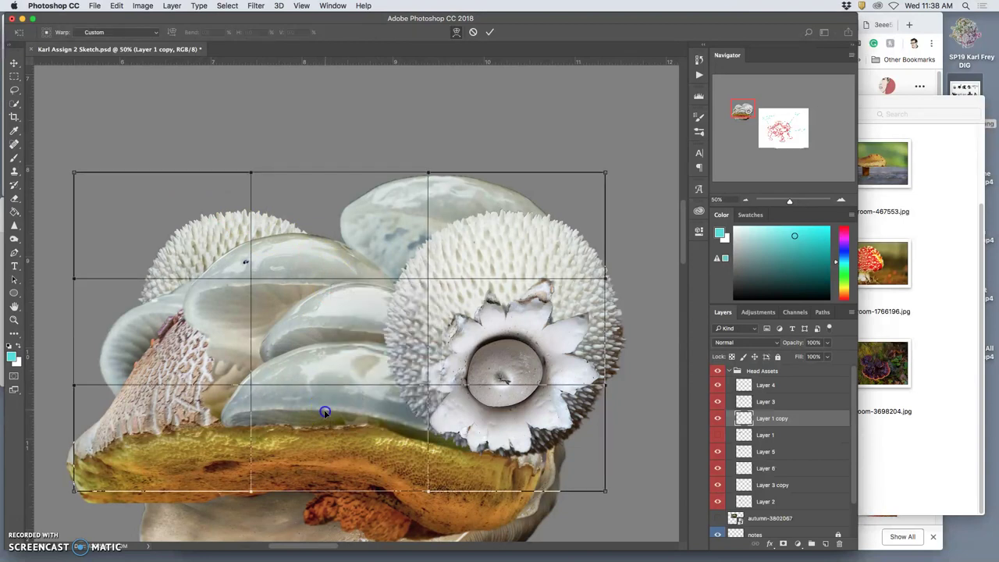
{"action": "left_click_drag", "start_coordinate": [323, 412], "coordinate": [325, 412]}
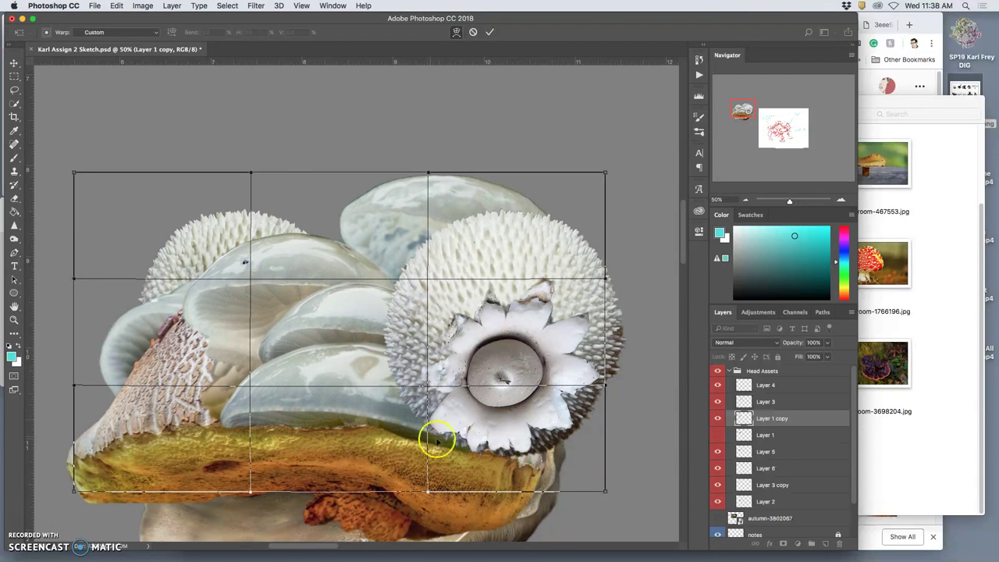
{"action": "left_click_drag", "start_coordinate": [475, 437], "coordinate": [486, 441]}
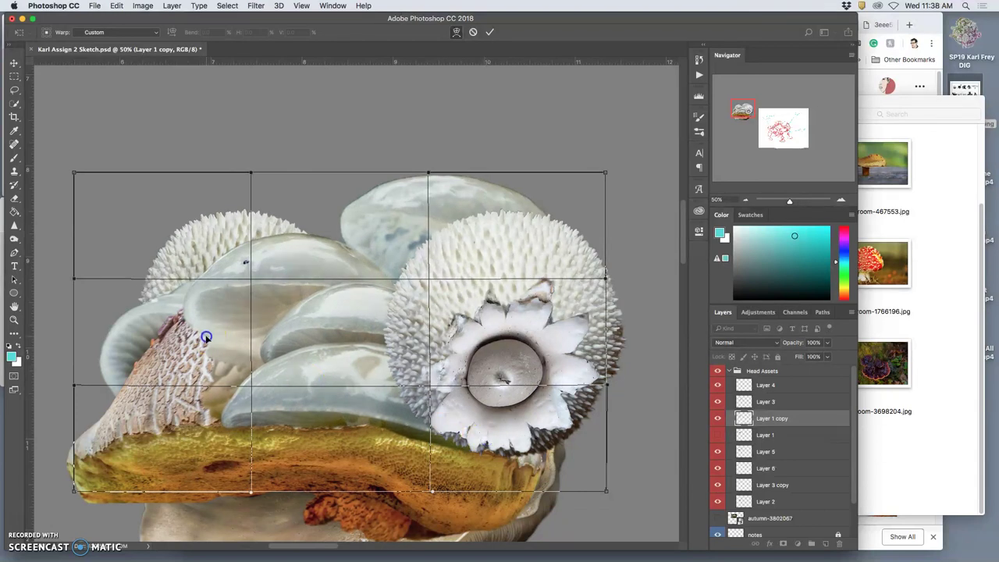
{"action": "left_click_drag", "start_coordinate": [205, 337], "coordinate": [205, 340]}
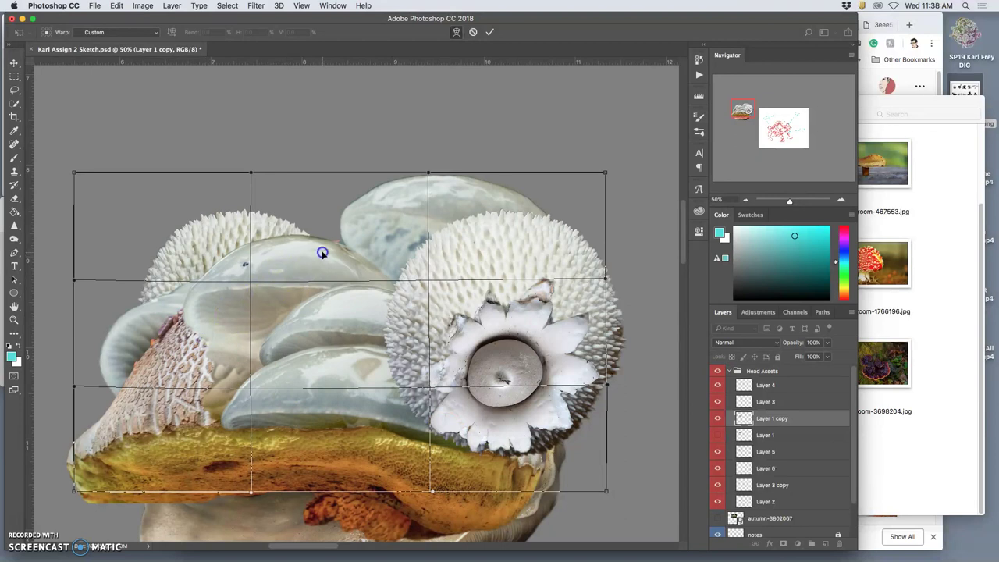
{"action": "left_click_drag", "start_coordinate": [321, 252], "coordinate": [321, 250]}
{"action": "key", "text": "Return"}
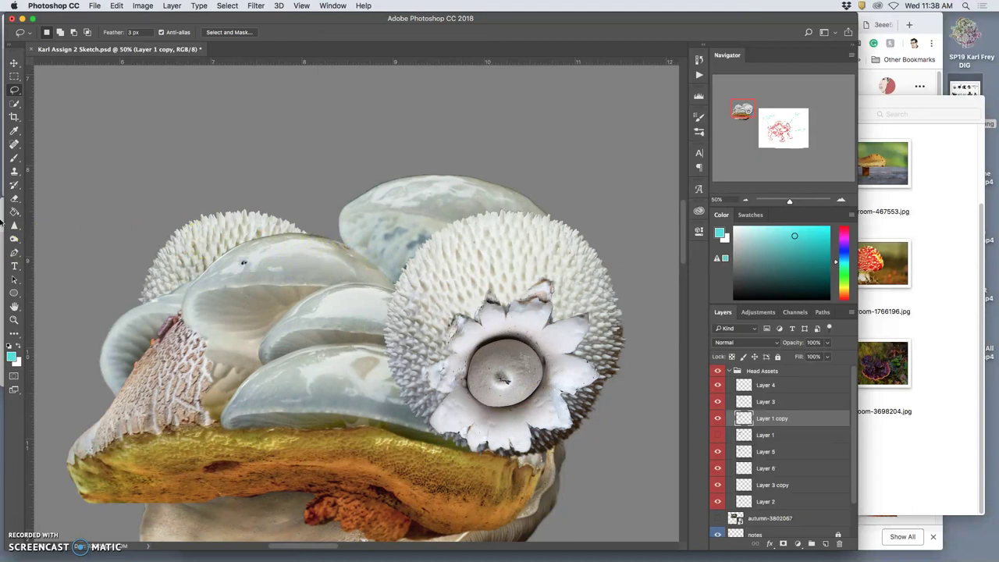
- Erase the ragged lower edge of the caps on Layer 1 copy along the golden jaw with a soft 91 px eraser
{"action": "left_click", "coordinate": [14, 198]}
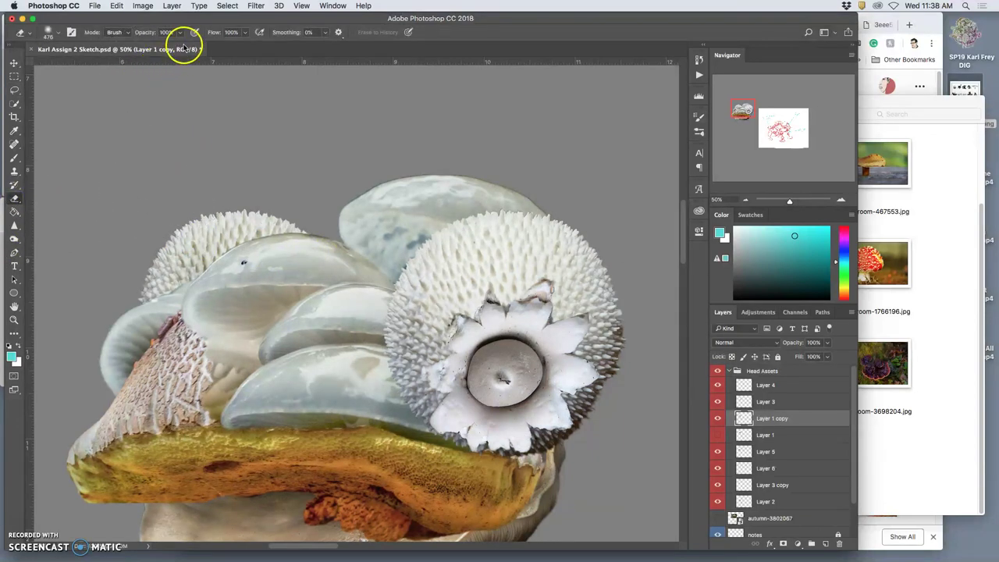
{"action": "left_click", "coordinate": [57, 34]}
{"action": "left_click", "coordinate": [90, 64]}
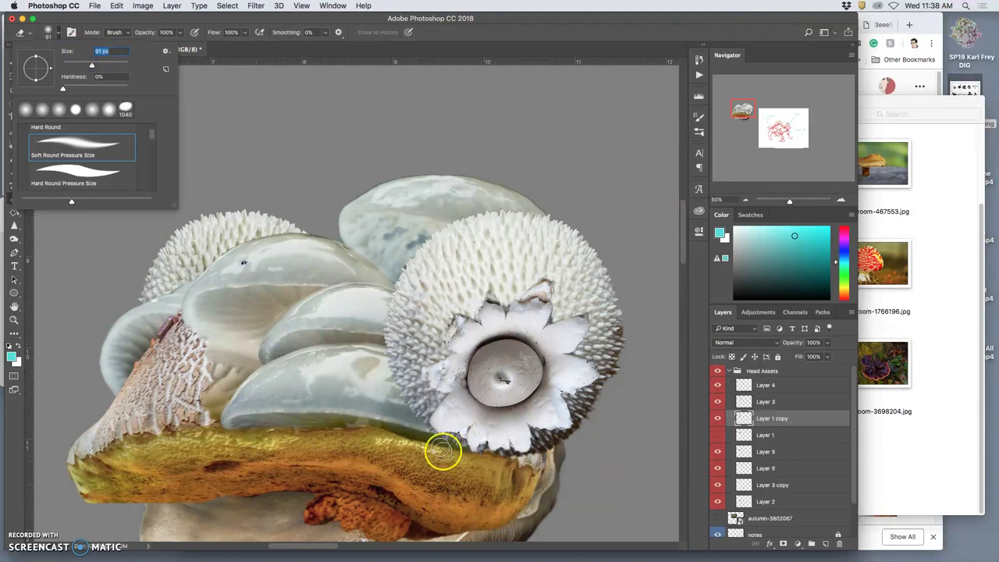
{"action": "left_click", "coordinate": [437, 454]}
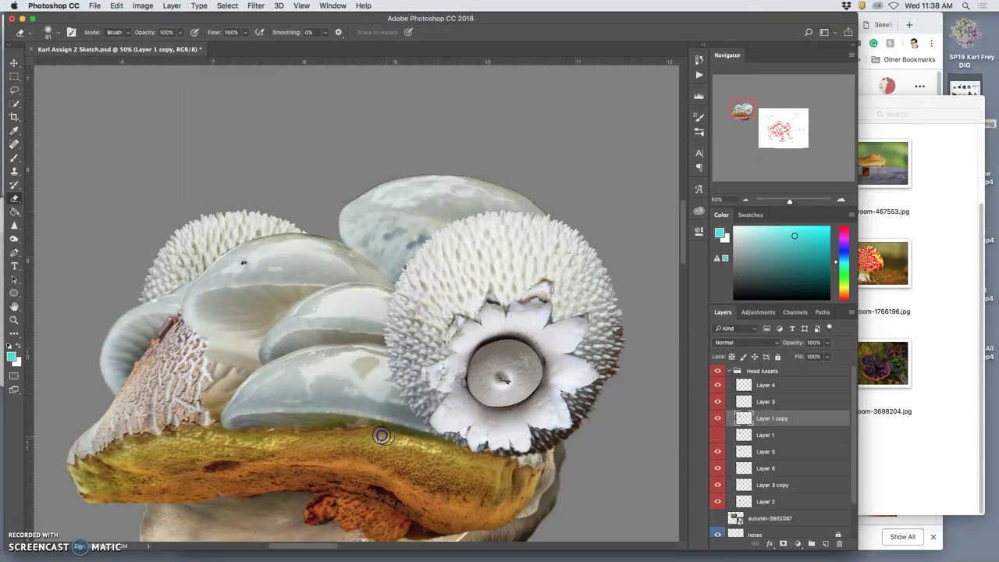
{"action": "mouse_move", "coordinate": [404, 437]}
{"action": "left_mouse_down"}
{"action": "mouse_move", "coordinate": [463, 443]}
{"action": "mouse_move", "coordinate": [454, 450]}
{"action": "left_mouse_up"}
{"action": "left_click_drag", "start_coordinate": [373, 434], "coordinate": [353, 430]}
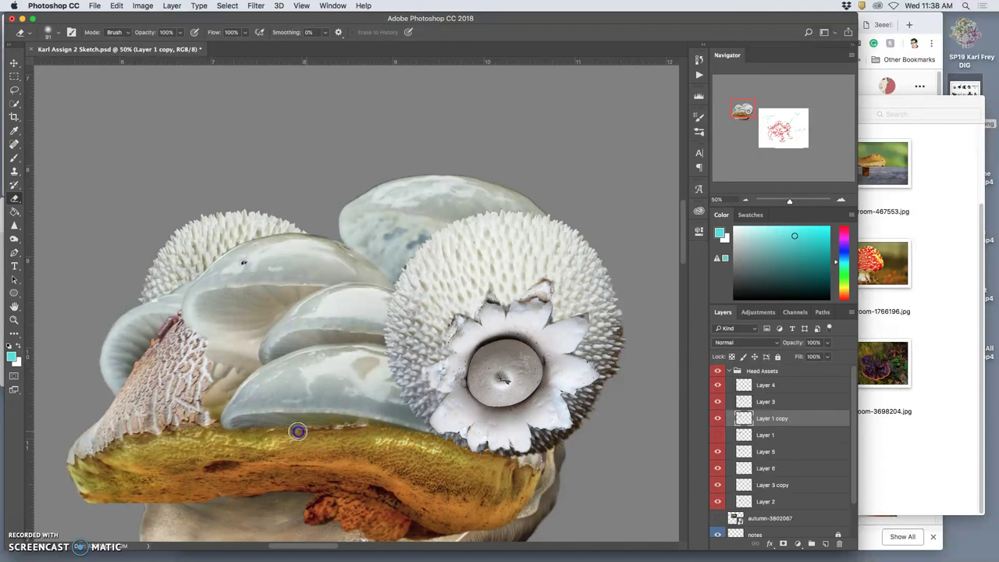
{"action": "mouse_move", "coordinate": [264, 430]}
{"action": "left_mouse_down"}
{"action": "mouse_move", "coordinate": [232, 450]}
{"action": "mouse_move", "coordinate": [235, 465]}
{"action": "mouse_move", "coordinate": [296, 434]}
{"action": "left_mouse_up"}
- At 60% eraser opacity, soften Layer 1 copy's lower edge and erase the cap remnants covering the back of the textured snout
{"action": "left_click_drag", "start_coordinate": [180, 32], "coordinate": [163, 45]}
{"action": "mouse_move", "coordinate": [365, 430]}
{"action": "left_mouse_down"}
{"action": "mouse_move", "coordinate": [334, 429]}
{"action": "mouse_move", "coordinate": [401, 431]}
{"action": "mouse_move", "coordinate": [316, 429]}
{"action": "left_mouse_up"}
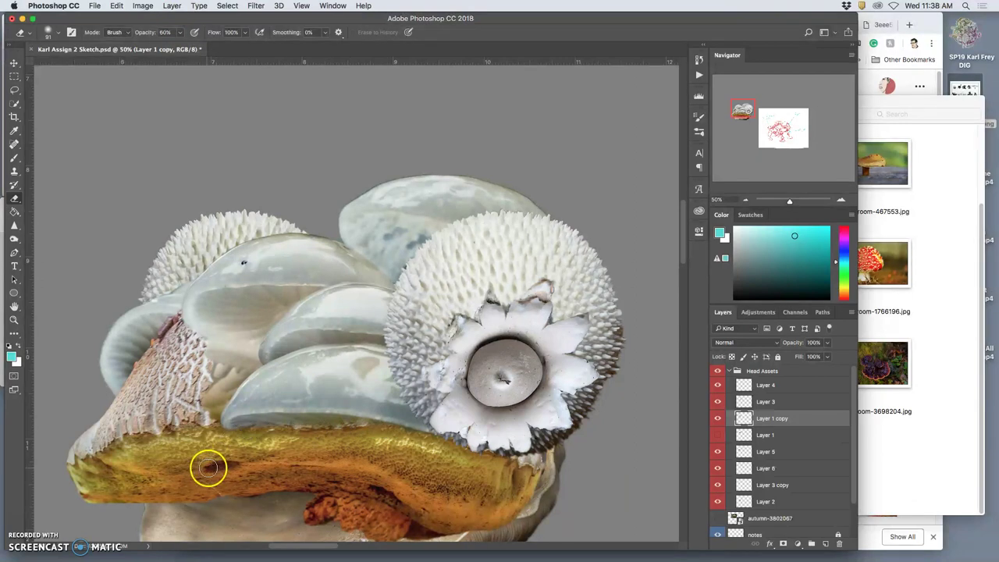
{"action": "key", "text": "super+z"}
{"action": "left_click", "coordinate": [308, 432]}
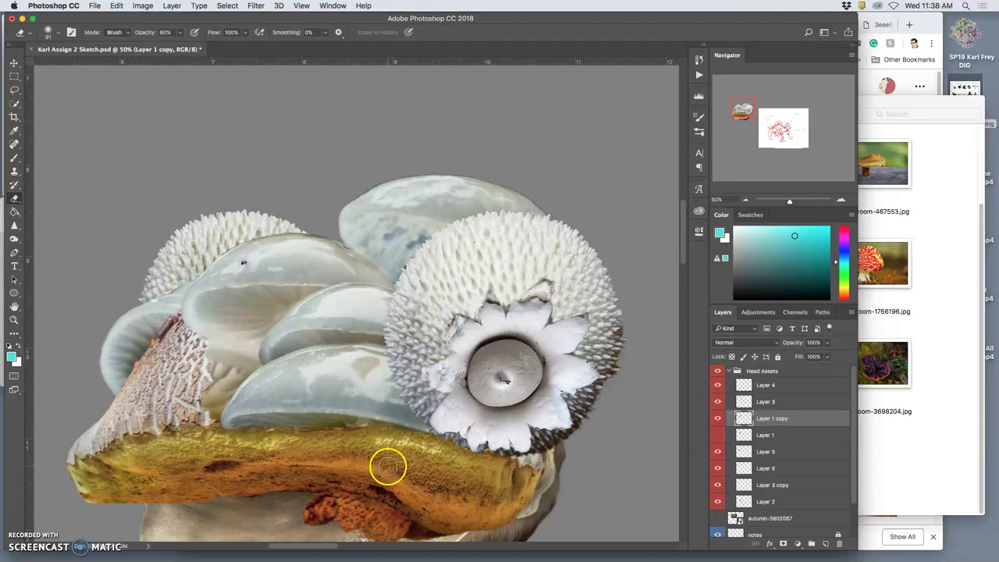
{"action": "mouse_move", "coordinate": [86, 191]}
{"action": "left_mouse_down"}
{"action": "mouse_move", "coordinate": [60, 152]}
{"action": "mouse_move", "coordinate": [60, 196]}
{"action": "mouse_move", "coordinate": [254, 323]}
{"action": "mouse_move", "coordinate": [207, 348]}
{"action": "mouse_move", "coordinate": [207, 360]}
{"action": "left_mouse_up"}
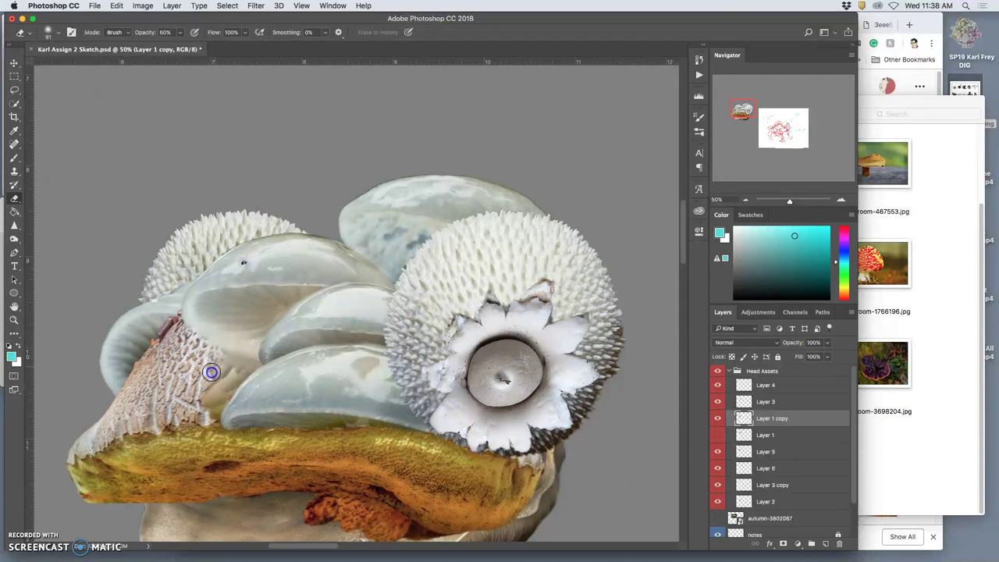
{"action": "mouse_move", "coordinate": [220, 376]}
{"action": "left_mouse_down"}
{"action": "mouse_move", "coordinate": [223, 385]}
{"action": "mouse_move", "coordinate": [196, 405]}
{"action": "left_mouse_up"}
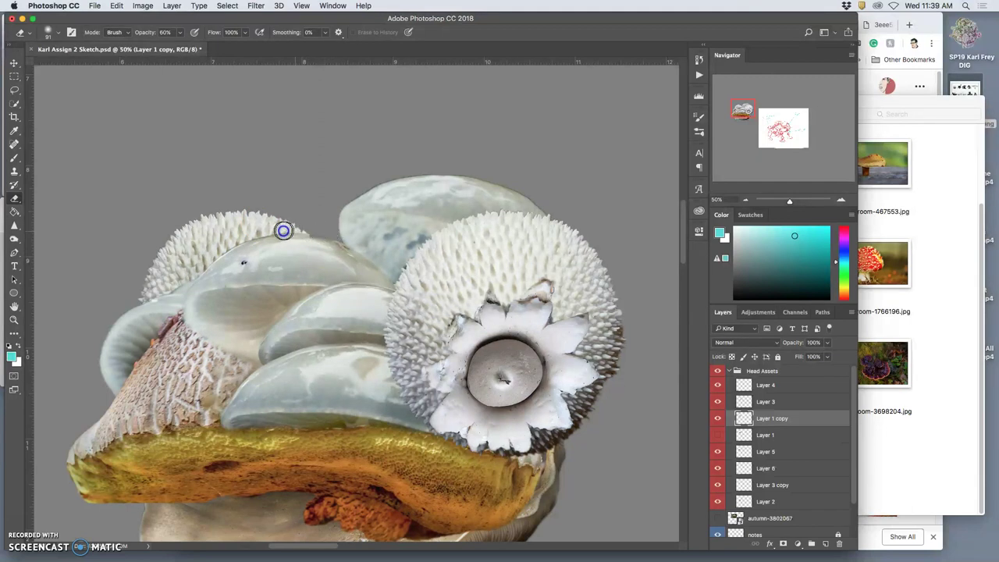
- Erase the top edge of the upper cap on Layer 1 copy where it borders the rear spiky ball
{"action": "left_click_drag", "start_coordinate": [282, 230], "coordinate": [247, 238]}
{"action": "key", "text": "super+z"}
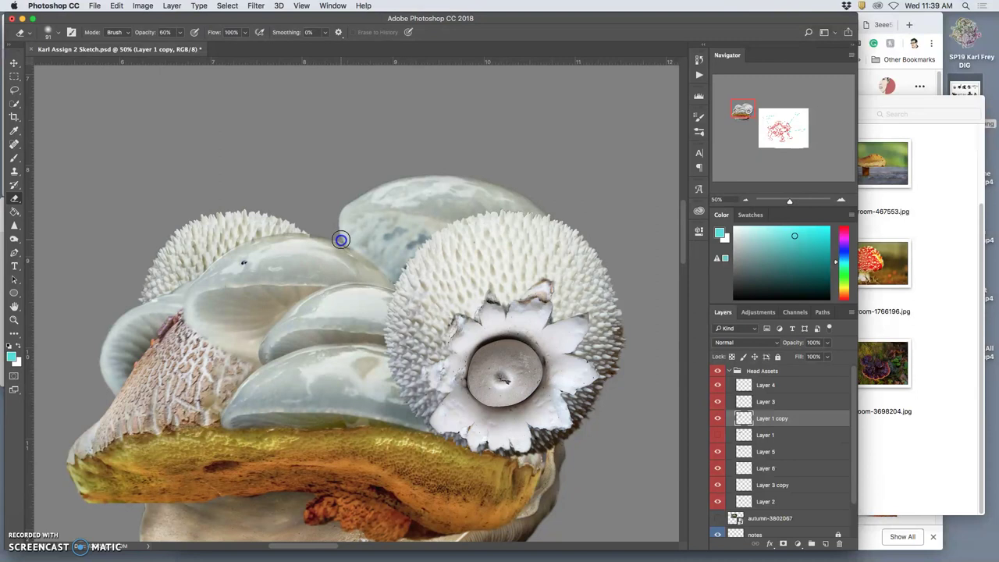
{"action": "mouse_move", "coordinate": [343, 240]}
{"action": "left_mouse_down"}
{"action": "mouse_move", "coordinate": [330, 269]}
{"action": "mouse_move", "coordinate": [328, 234]}
{"action": "mouse_move", "coordinate": [291, 229]}
{"action": "left_mouse_up"}
{"action": "mouse_move", "coordinate": [263, 233]}
{"action": "left_mouse_down"}
{"action": "mouse_move", "coordinate": [182, 275]}
{"action": "mouse_move", "coordinate": [197, 257]}
{"action": "left_mouse_up"}
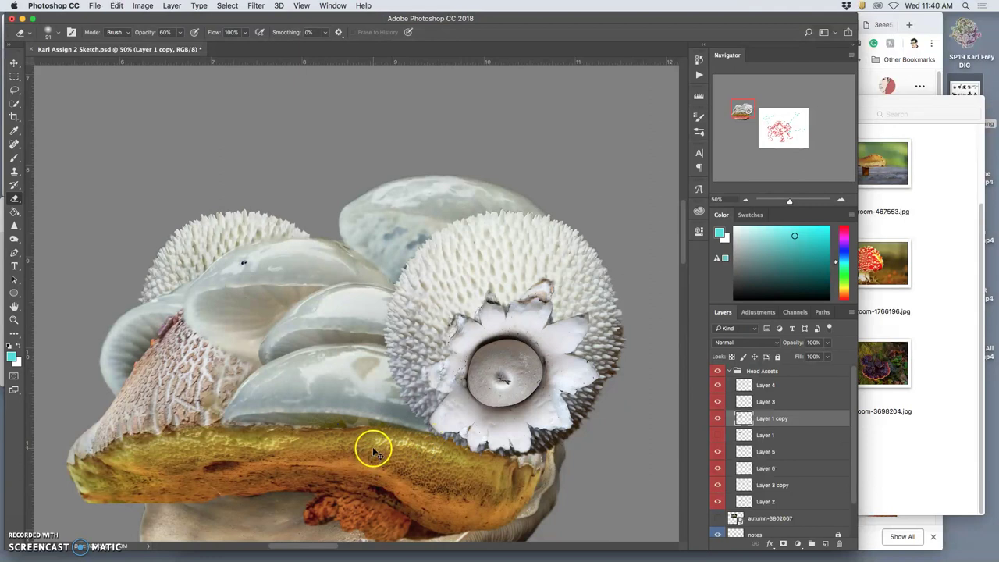
- Burn the golden jaw's upper edge on Layer 5 beneath the caps and the large eye, using Midtones at 16% exposure
{"action": "key", "text": "super+t"}
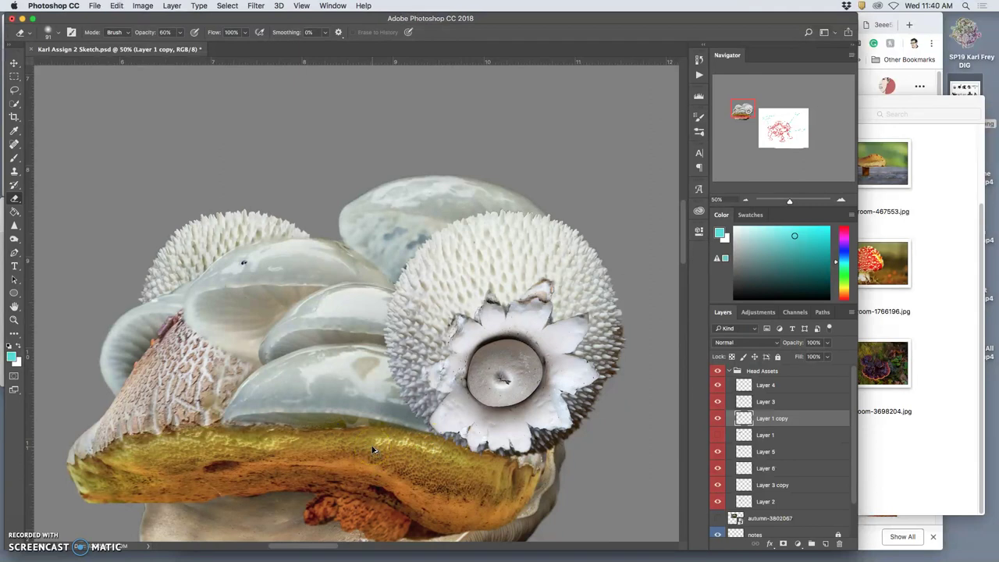
{"action": "left_click", "coordinate": [14, 240]}
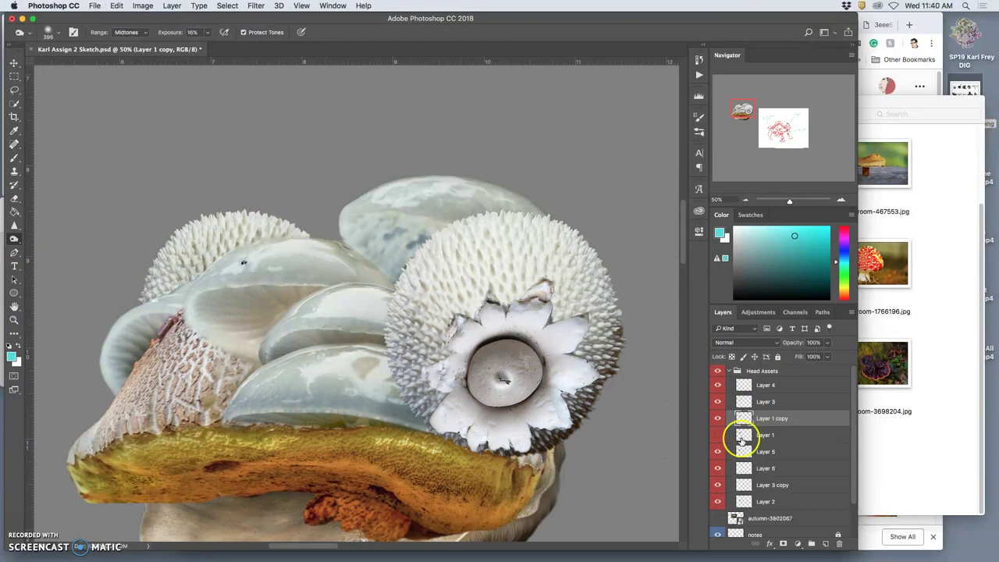
{"action": "left_click", "coordinate": [717, 451]}
{"action": "left_click", "coordinate": [717, 451]}
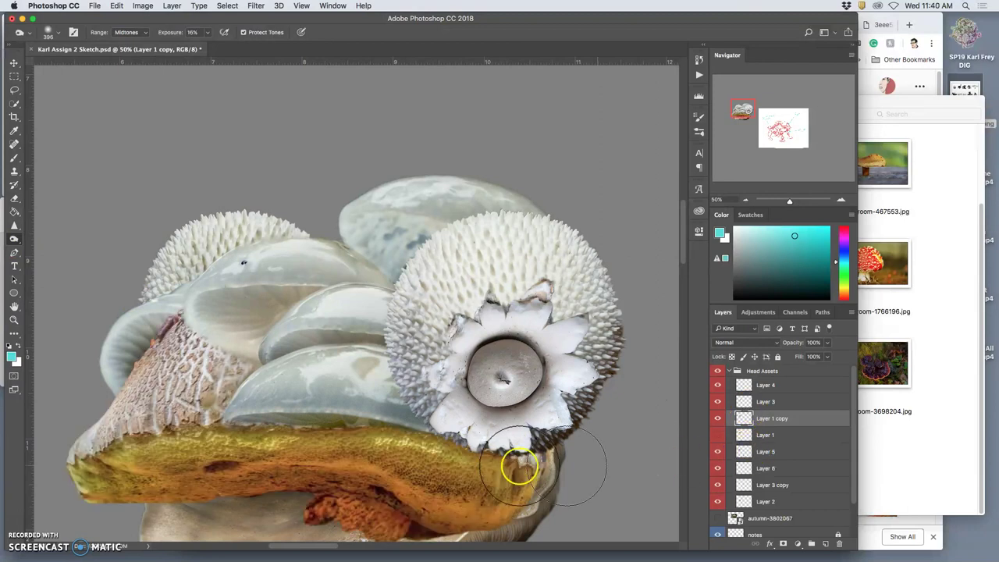
{"action": "mouse_move", "coordinate": [486, 466]}
{"action": "left_mouse_down"}
{"action": "mouse_move", "coordinate": [392, 443]}
{"action": "mouse_move", "coordinate": [445, 430]}
{"action": "mouse_move", "coordinate": [404, 443]}
{"action": "mouse_move", "coordinate": [339, 433]}
{"action": "mouse_move", "coordinate": [401, 438]}
{"action": "left_mouse_up"}
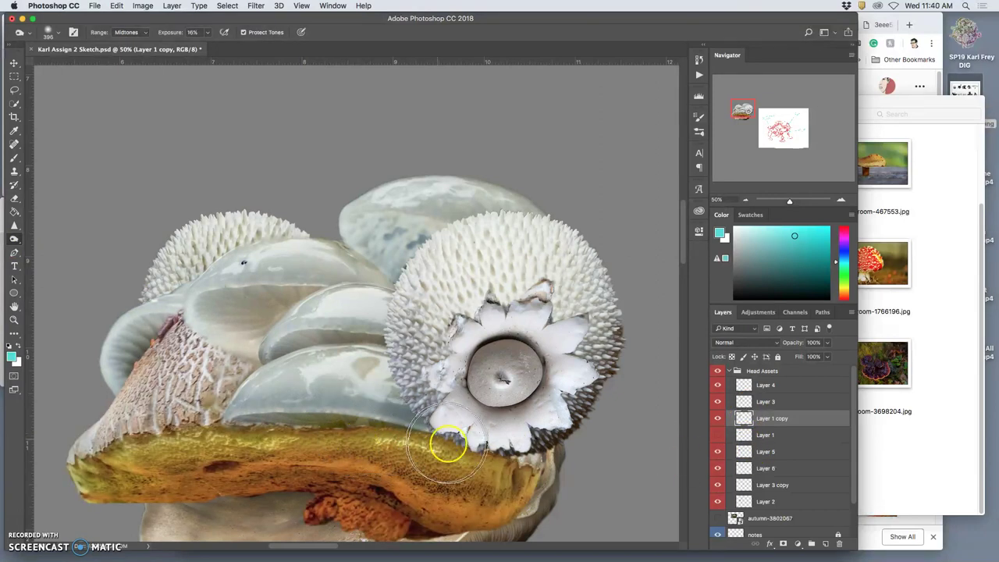
{"action": "left_click", "coordinate": [742, 453]}
{"action": "left_click", "coordinate": [717, 451]}
{"action": "left_click", "coordinate": [717, 451]}
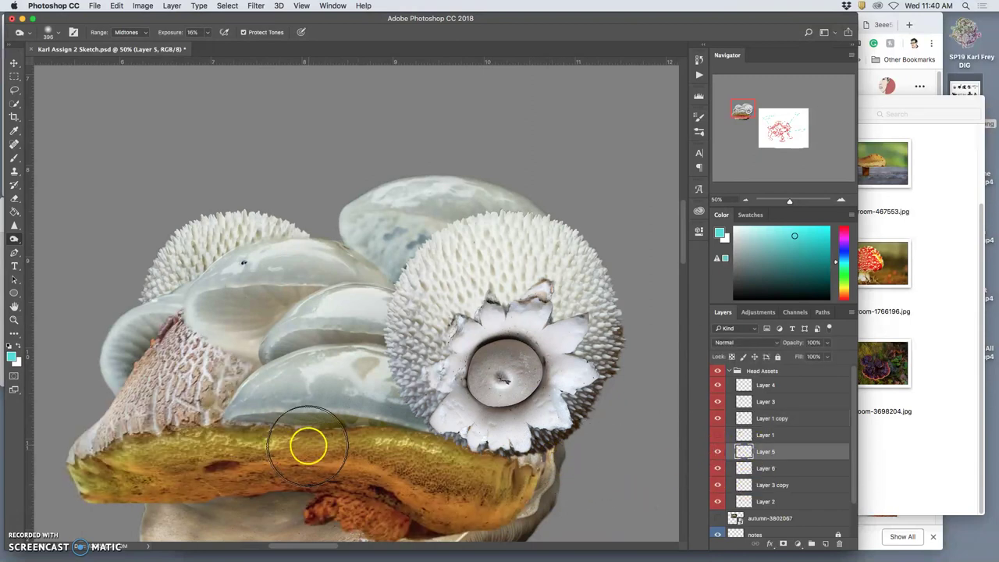
{"action": "mouse_move", "coordinate": [303, 447]}
{"action": "left_mouse_down"}
{"action": "mouse_move", "coordinate": [250, 432]}
{"action": "mouse_move", "coordinate": [261, 419]}
{"action": "mouse_move", "coordinate": [418, 423]}
{"action": "mouse_move", "coordinate": [509, 446]}
{"action": "mouse_move", "coordinate": [466, 443]}
{"action": "mouse_move", "coordinate": [491, 454]}
{"action": "mouse_move", "coordinate": [538, 451]}
{"action": "left_mouse_up"}
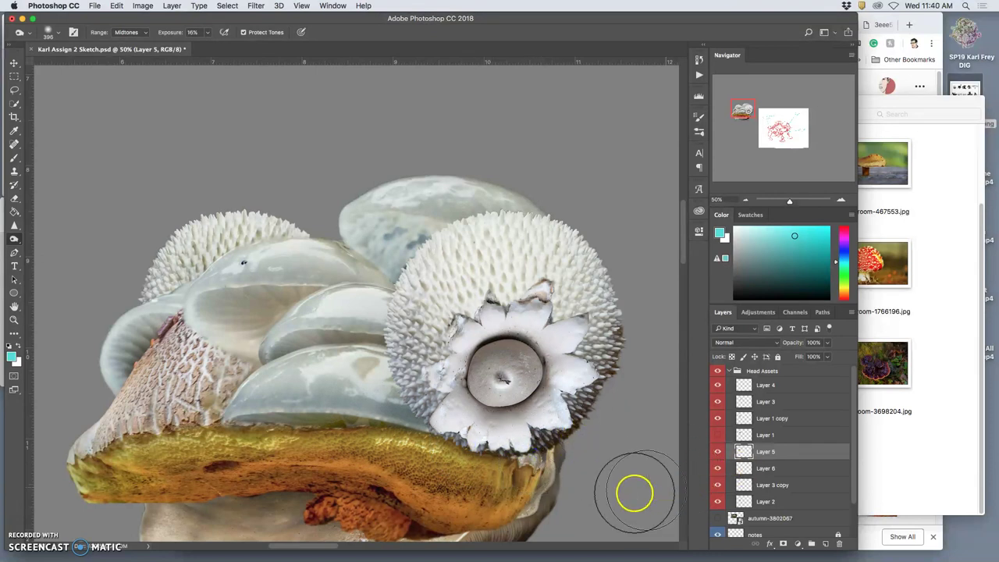
{"action": "mouse_move", "coordinate": [534, 488]}
{"action": "left_mouse_down"}
{"action": "mouse_move", "coordinate": [526, 483]}
{"action": "mouse_move", "coordinate": [543, 468]}
{"action": "mouse_move", "coordinate": [528, 486]}
{"action": "mouse_move", "coordinate": [520, 460]}
{"action": "mouse_move", "coordinate": [508, 501]}
{"action": "mouse_move", "coordinate": [528, 488]}
{"action": "left_mouse_up"}
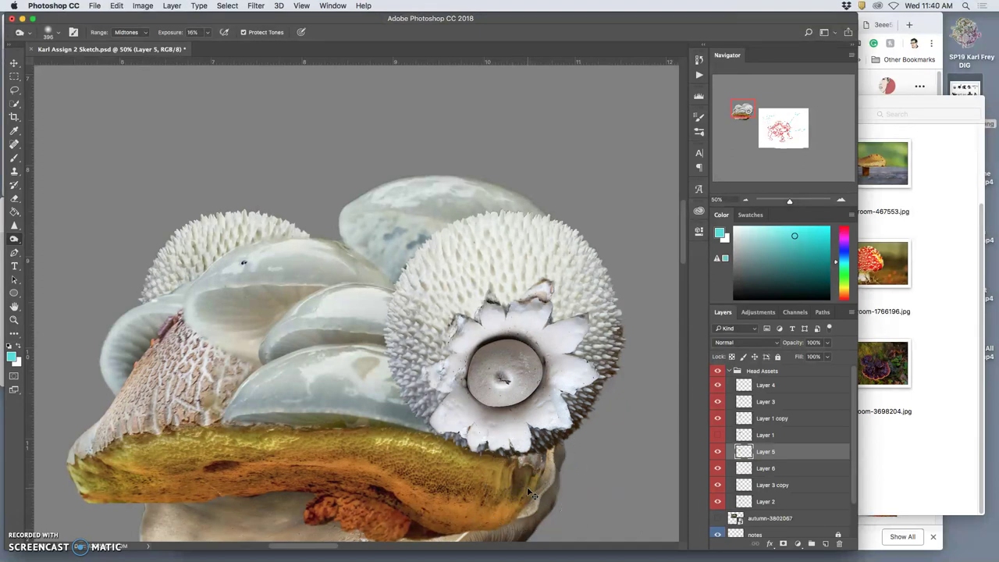
- With the Burn range set to Highlights, darken the rear of the golden jaw on Layer 5 and of the lower jaw on Layer 2
{"action": "left_click", "coordinate": [124, 32]}
{"action": "left_click", "coordinate": [126, 43]}
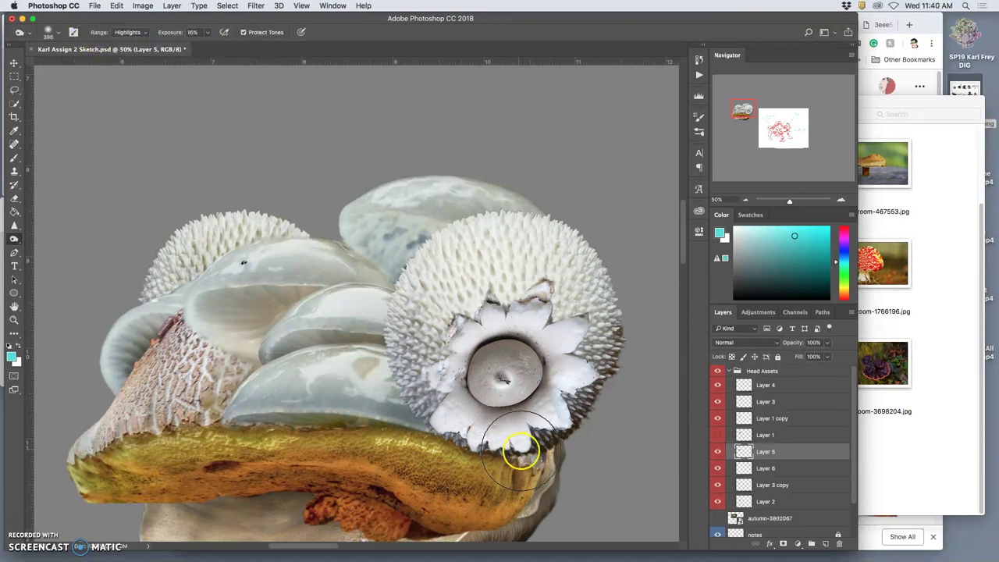
{"action": "mouse_move", "coordinate": [523, 452]}
{"action": "left_mouse_down"}
{"action": "mouse_move", "coordinate": [537, 457]}
{"action": "mouse_move", "coordinate": [532, 511]}
{"action": "left_mouse_up"}
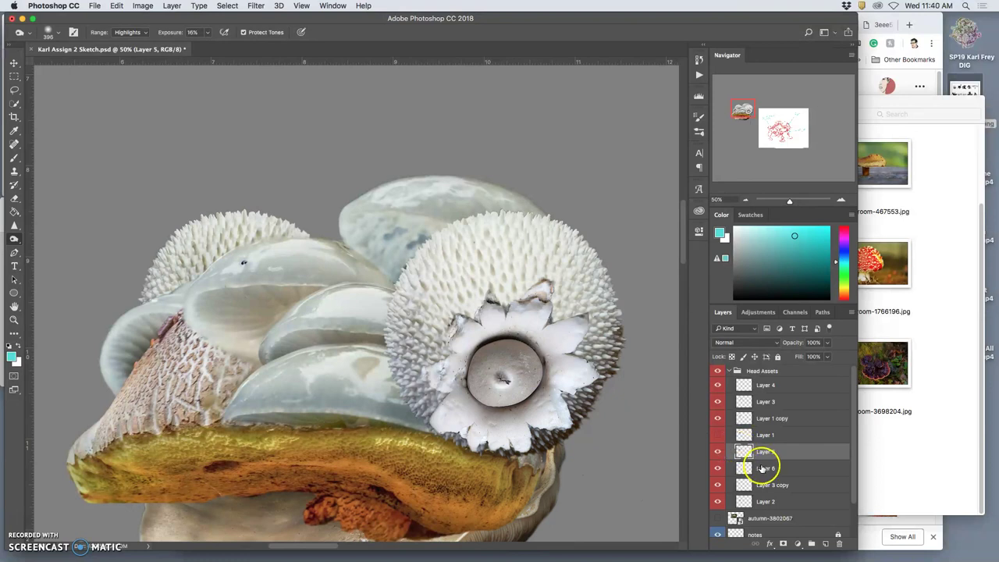
{"action": "left_click", "coordinate": [763, 500]}
{"action": "mouse_move", "coordinate": [548, 470]}
{"action": "left_mouse_down"}
{"action": "mouse_move", "coordinate": [559, 433]}
{"action": "mouse_move", "coordinate": [542, 484]}
{"action": "mouse_move", "coordinate": [501, 522]}
{"action": "mouse_move", "coordinate": [518, 501]}
{"action": "mouse_move", "coordinate": [482, 521]}
{"action": "left_mouse_up"}
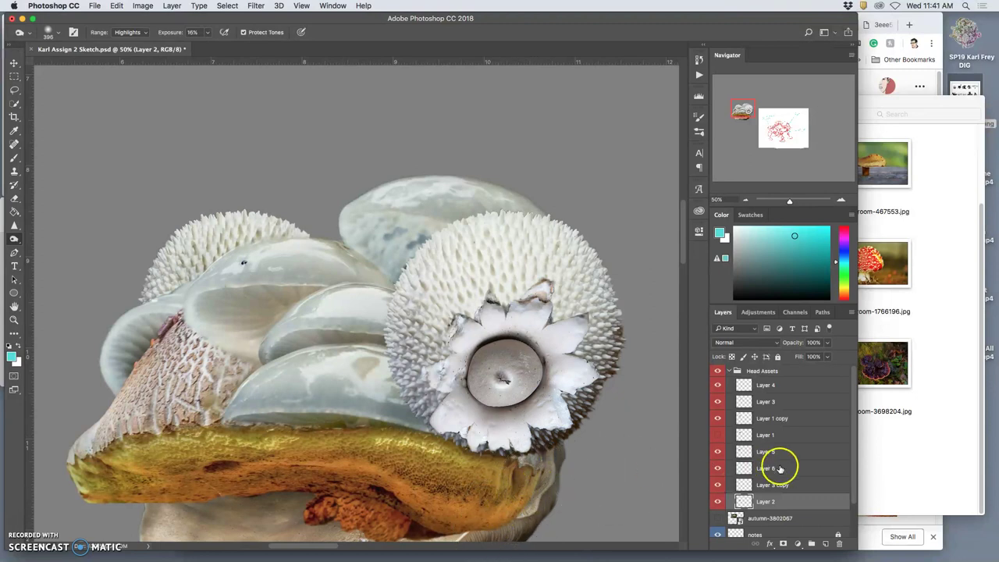
- Burn the underside of the golden jaw on Layer 5 and undo the last stroke beside the reddish growth
{"action": "left_click", "coordinate": [718, 452]}
{"action": "left_click", "coordinate": [749, 452]}
{"action": "mouse_move", "coordinate": [514, 513]}
{"action": "left_mouse_down"}
{"action": "mouse_move", "coordinate": [446, 533]}
{"action": "mouse_move", "coordinate": [394, 512]}
{"action": "mouse_move", "coordinate": [433, 525]}
{"action": "mouse_move", "coordinate": [376, 511]}
{"action": "mouse_move", "coordinate": [337, 510]}
{"action": "mouse_move", "coordinate": [362, 512]}
{"action": "mouse_move", "coordinate": [325, 522]}
{"action": "mouse_move", "coordinate": [342, 516]}
{"action": "mouse_move", "coordinate": [315, 510]}
{"action": "mouse_move", "coordinate": [341, 506]}
{"action": "mouse_move", "coordinate": [376, 516]}
{"action": "mouse_move", "coordinate": [318, 510]}
{"action": "mouse_move", "coordinate": [323, 538]}
{"action": "left_mouse_up"}
{"action": "mouse_move", "coordinate": [412, 492]}
{"action": "left_mouse_down"}
{"action": "mouse_move", "coordinate": [414, 445]}
{"action": "mouse_move", "coordinate": [245, 499]}
{"action": "mouse_move", "coordinate": [71, 477]}
{"action": "mouse_move", "coordinate": [111, 491]}
{"action": "mouse_move", "coordinate": [203, 488]}
{"action": "mouse_move", "coordinate": [195, 518]}
{"action": "mouse_move", "coordinate": [202, 495]}
{"action": "left_mouse_up"}
{"action": "key", "text": "super+minus"}
{"action": "key", "text": "super+minus"}
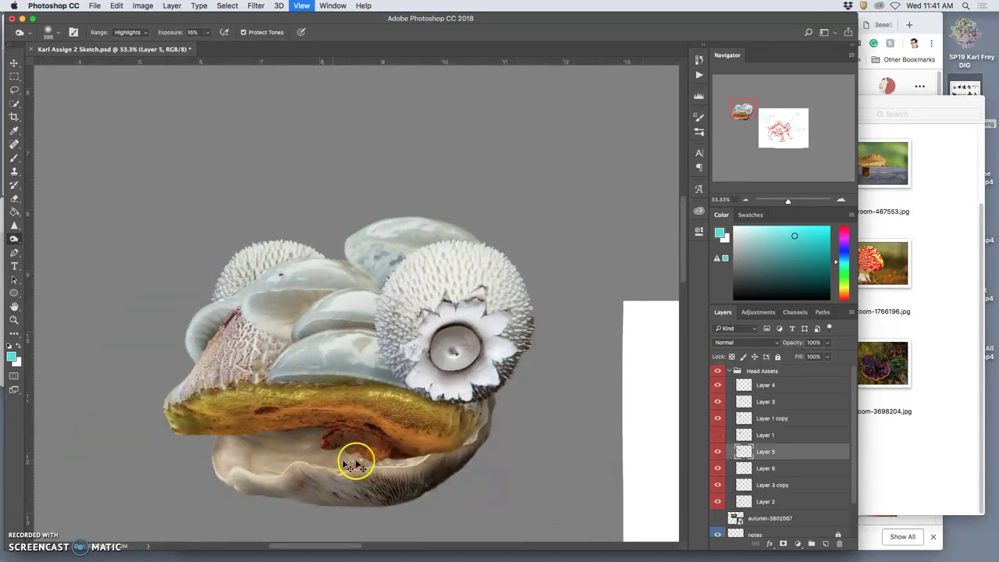
{"action": "left_click_drag", "start_coordinate": [352, 463], "coordinate": [347, 461]}
{"action": "key", "text": "super+z"}
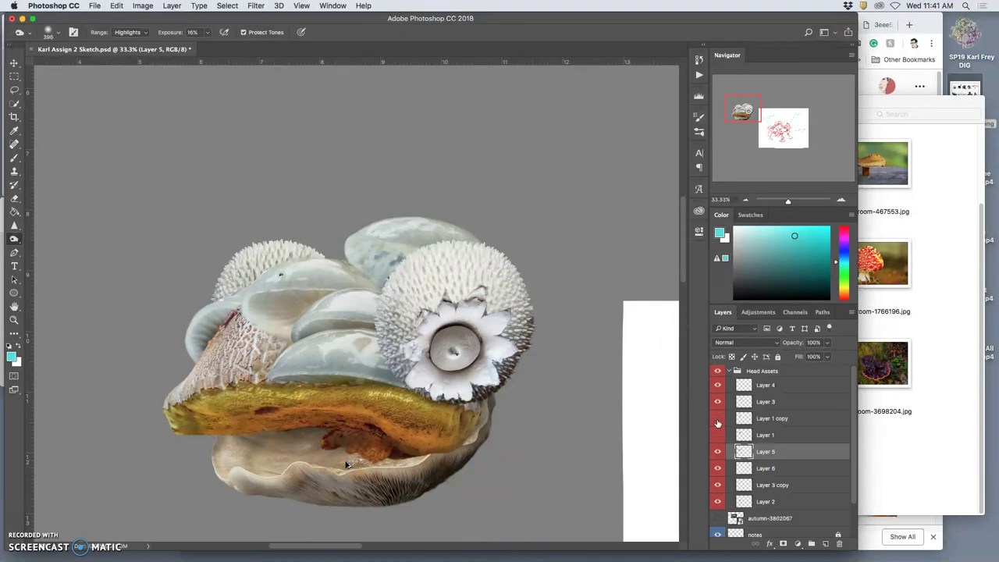
- Compare Layer 1 with Layer 1 copy by toggling their visibility, and delete the original Layer 1
{"action": "left_click", "coordinate": [717, 420]}
{"action": "left_click", "coordinate": [717, 435]}
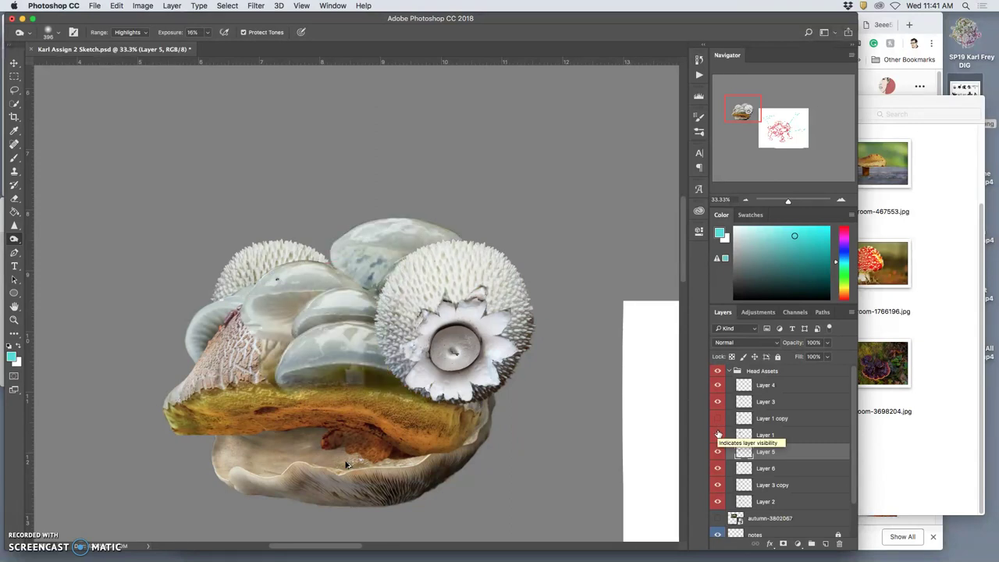
{"action": "left_click", "coordinate": [717, 419]}
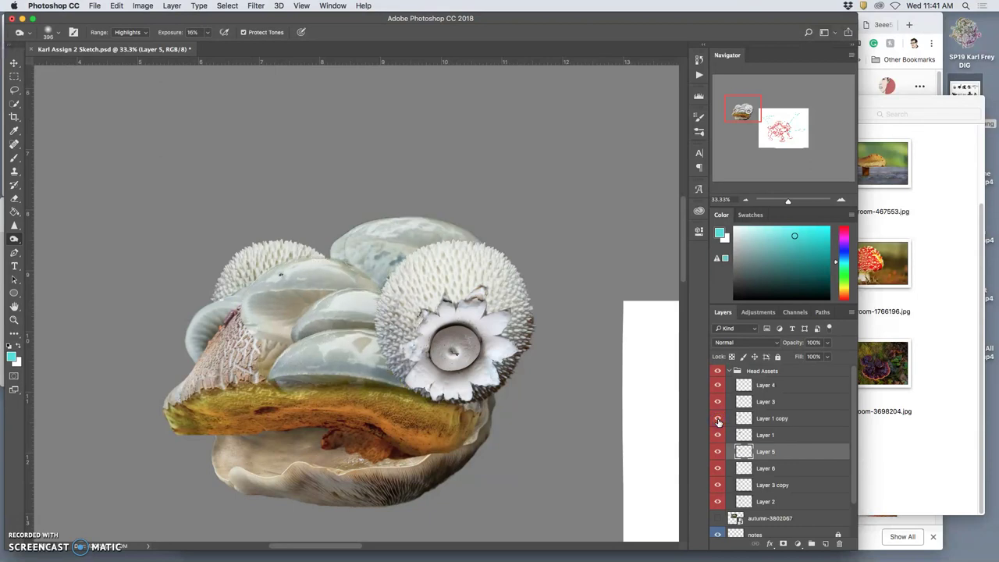
{"action": "left_click", "coordinate": [718, 420]}
{"action": "left_click", "coordinate": [718, 419]}
{"action": "left_click", "coordinate": [717, 437]}
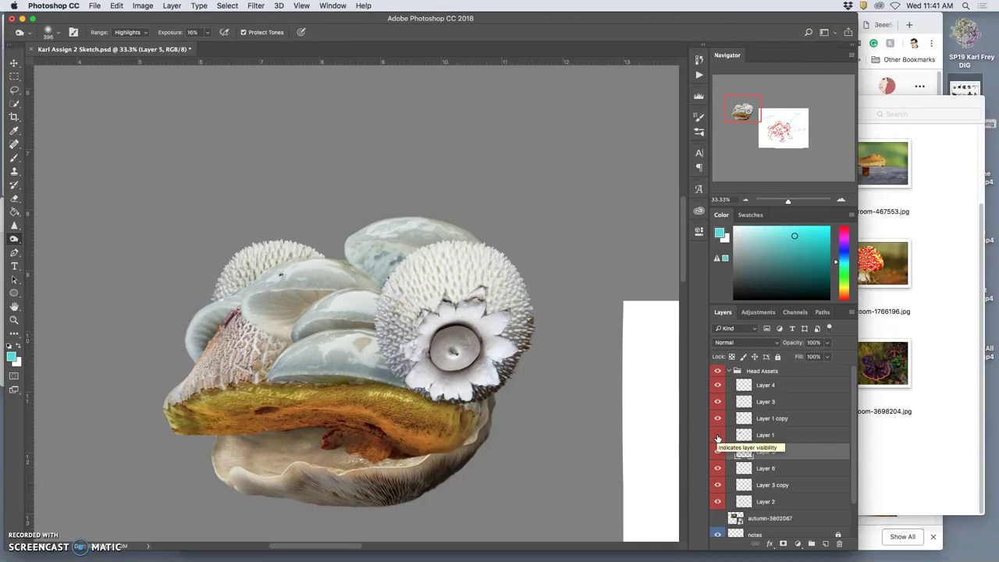
{"action": "left_click", "coordinate": [756, 438]}
{"action": "key", "text": "Delete"}
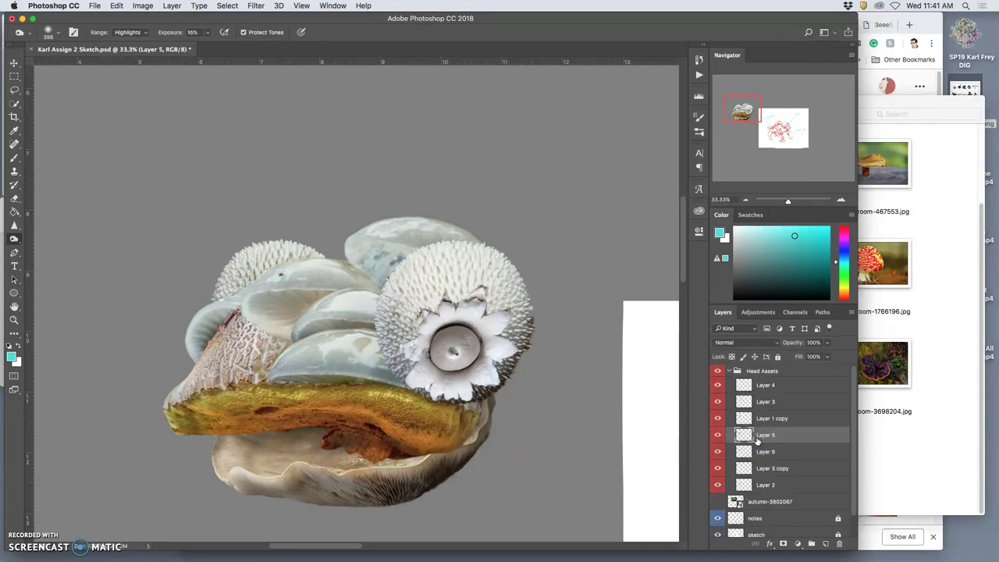
- Shift the golden jaw on Layer 5 slightly toward yellow-green with a small positive Hue change in Hue/Saturation
{"action": "scroll", "coordinate": [447, 380], "scroll_direction": "down", "scroll_amount": 2}
{"action": "scroll", "coordinate": [447, 380], "scroll_direction": "down", "scroll_amount": 3}
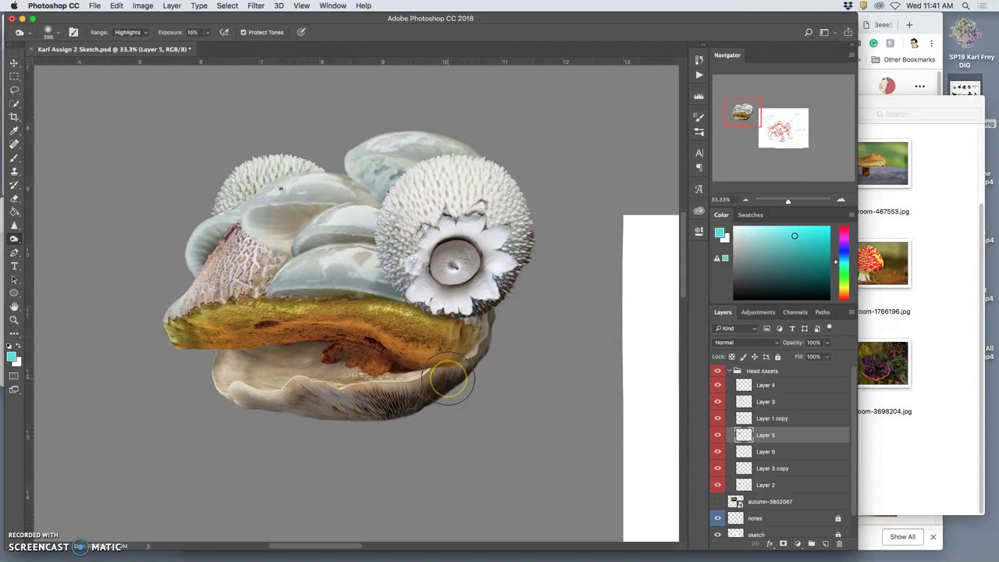
{"action": "scroll", "coordinate": [447, 380], "scroll_direction": "right", "scroll_amount": 1}
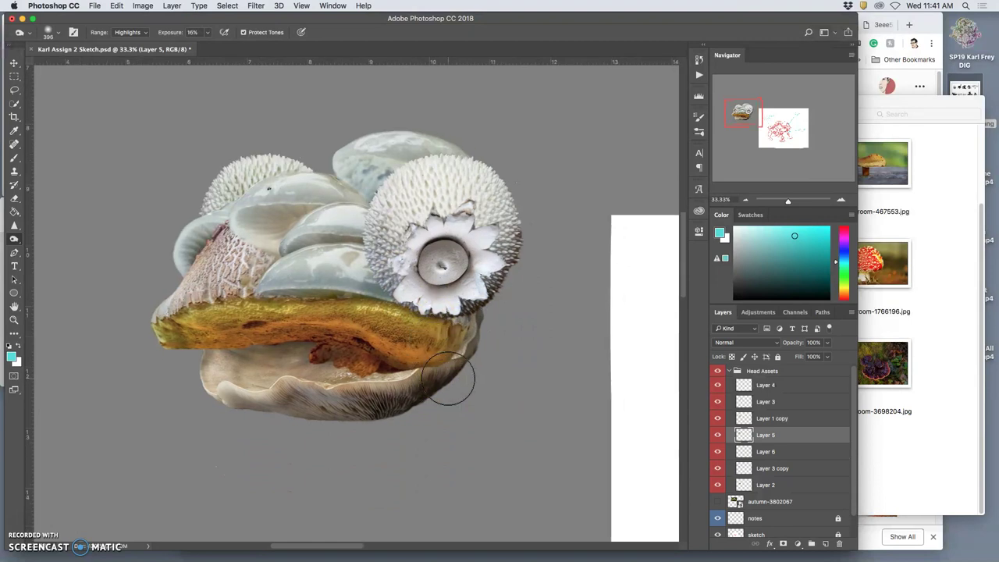
{"action": "left_click", "coordinate": [143, 6]}
{"action": "mouse_move", "coordinate": [219, 34]}
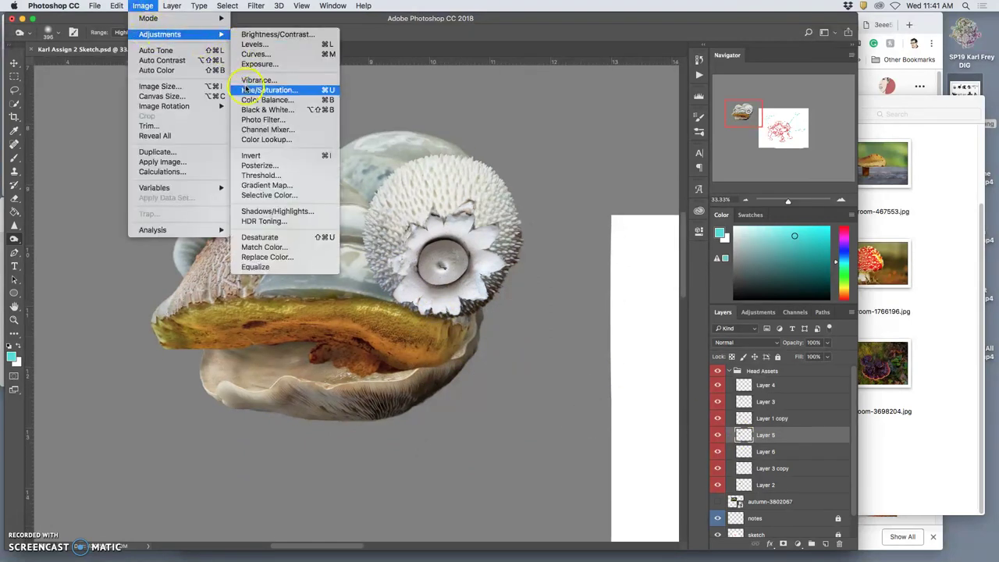
{"action": "left_click", "coordinate": [248, 90]}
{"action": "key", "text": "super+u"}
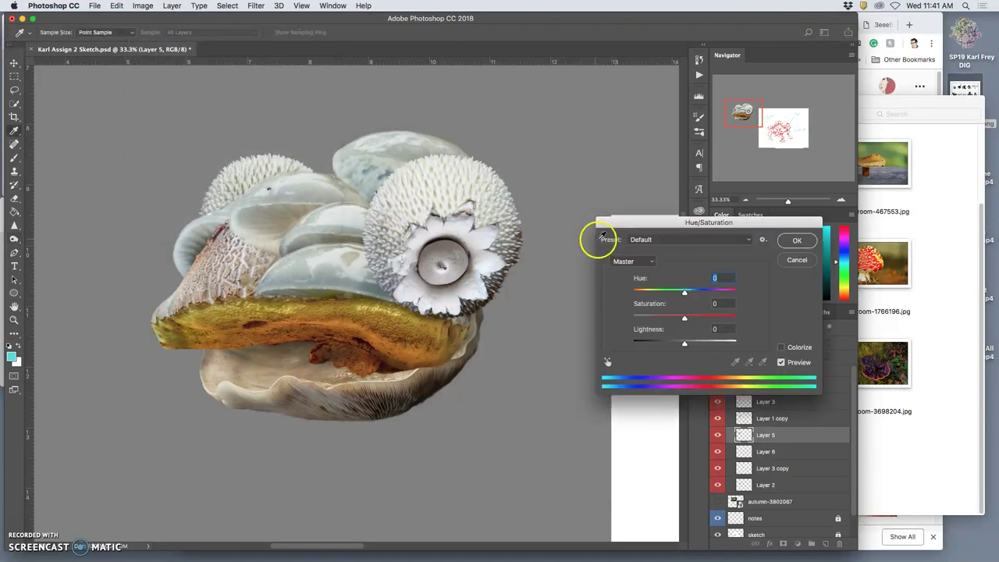
{"action": "mouse_move", "coordinate": [685, 291]}
{"action": "left_mouse_down"}
{"action": "mouse_move", "coordinate": [671, 295]}
{"action": "mouse_move", "coordinate": [690, 295]}
{"action": "left_mouse_up"}
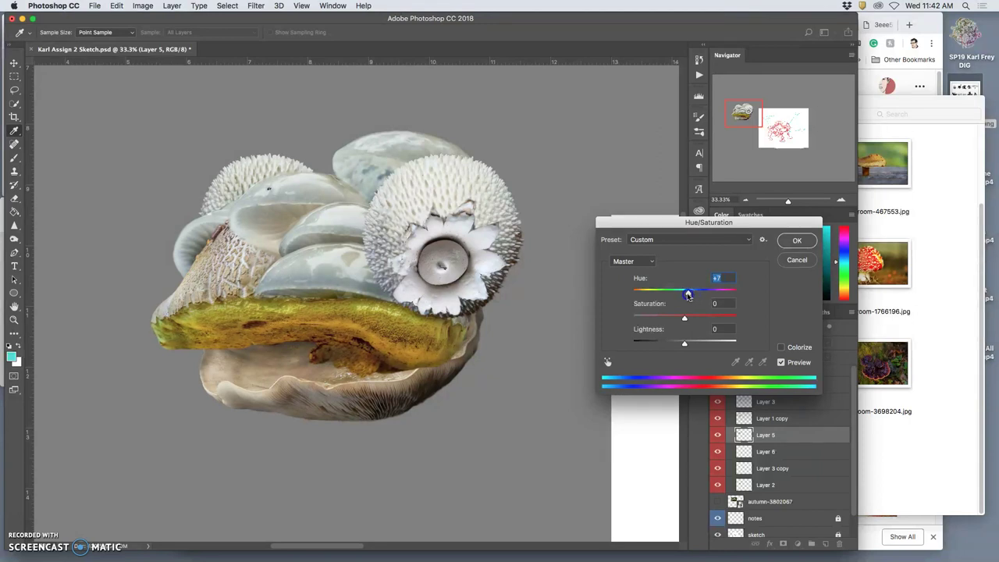
{"action": "left_click_drag", "start_coordinate": [683, 294], "coordinate": [690, 294]}
{"action": "left_click", "coordinate": [797, 240]}
{"action": "key", "text": "o"}
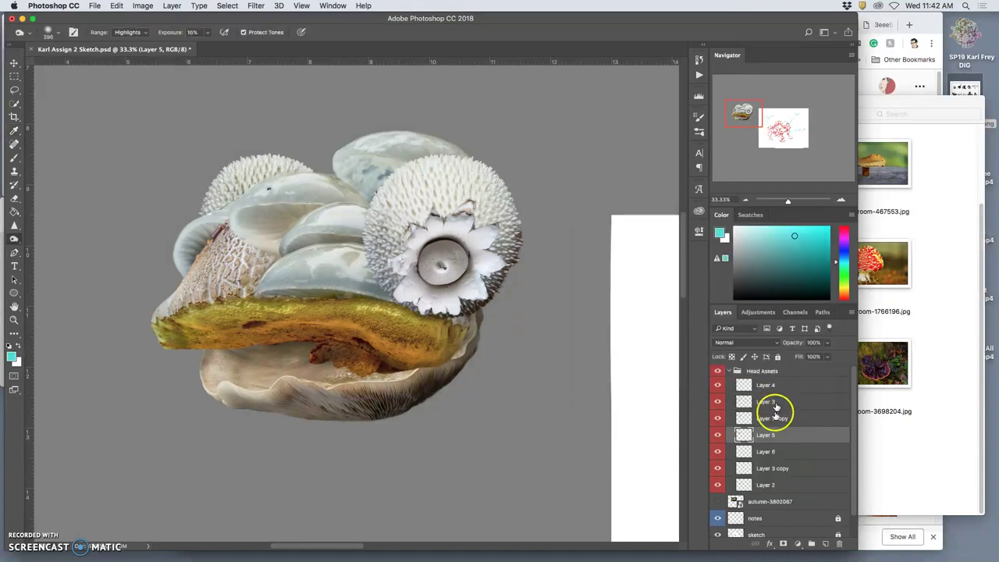
- Tint the pale caps on Layer 1 copy in Hue/Saturation with Hue +7, Saturation +18 and Lightness about +4
{"action": "left_click", "coordinate": [775, 417]}
{"action": "left_click", "coordinate": [717, 417]}
{"action": "left_click", "coordinate": [717, 418]}
{"action": "left_click", "coordinate": [145, 7]}
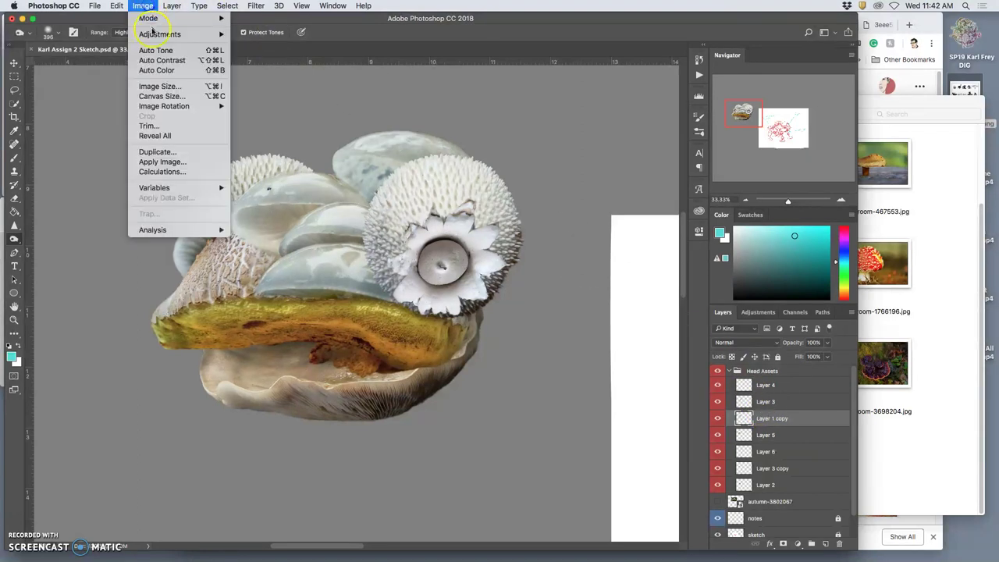
{"action": "mouse_move", "coordinate": [156, 34]}
{"action": "left_click", "coordinate": [289, 89]}
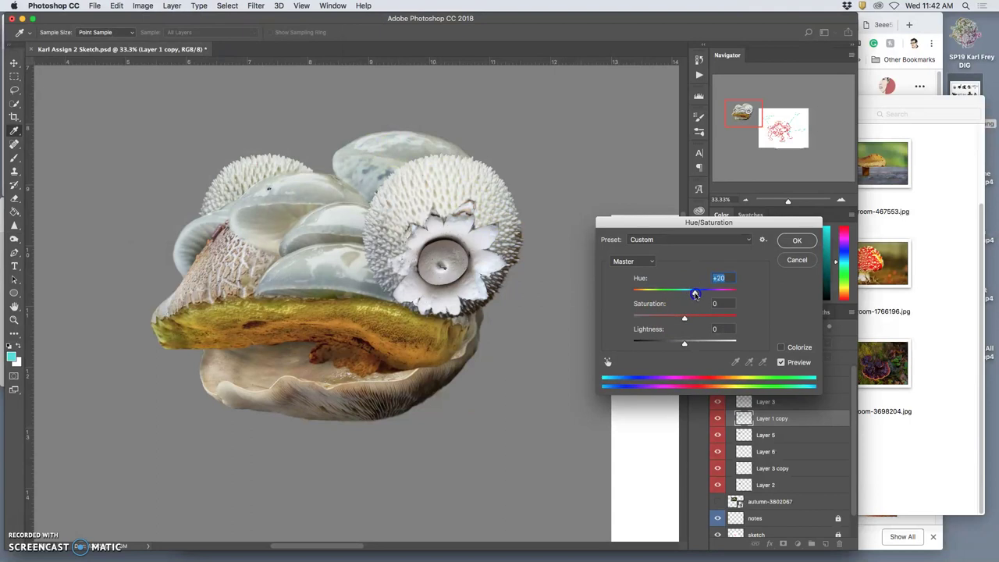
{"action": "left_click_drag", "start_coordinate": [696, 294], "coordinate": [698, 318]}
{"action": "mouse_move", "coordinate": [694, 296]}
{"action": "left_mouse_down"}
{"action": "mouse_move", "coordinate": [668, 297]}
{"action": "mouse_move", "coordinate": [687, 297]}
{"action": "left_mouse_up"}
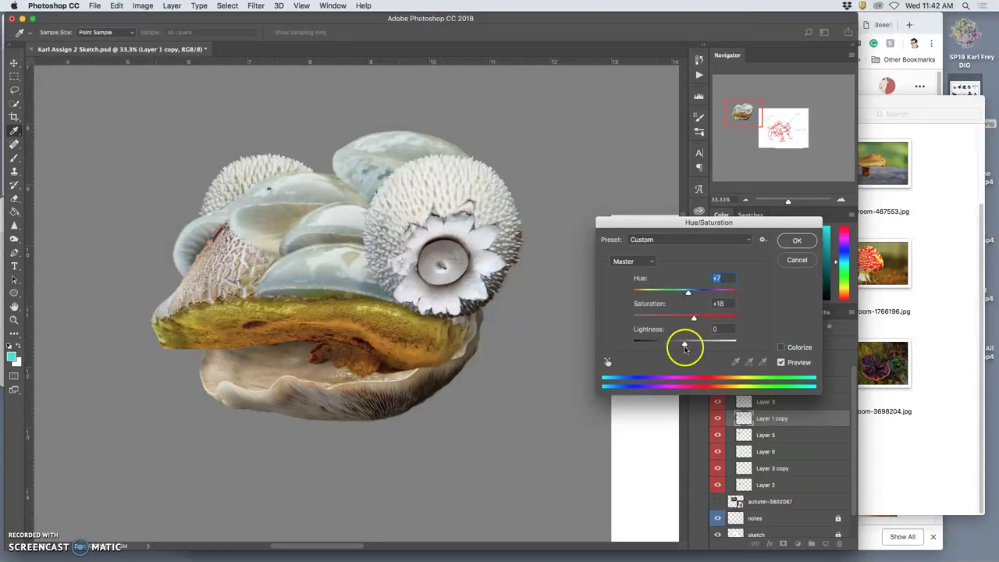
{"action": "left_click_drag", "start_coordinate": [684, 341], "coordinate": [684, 344]}
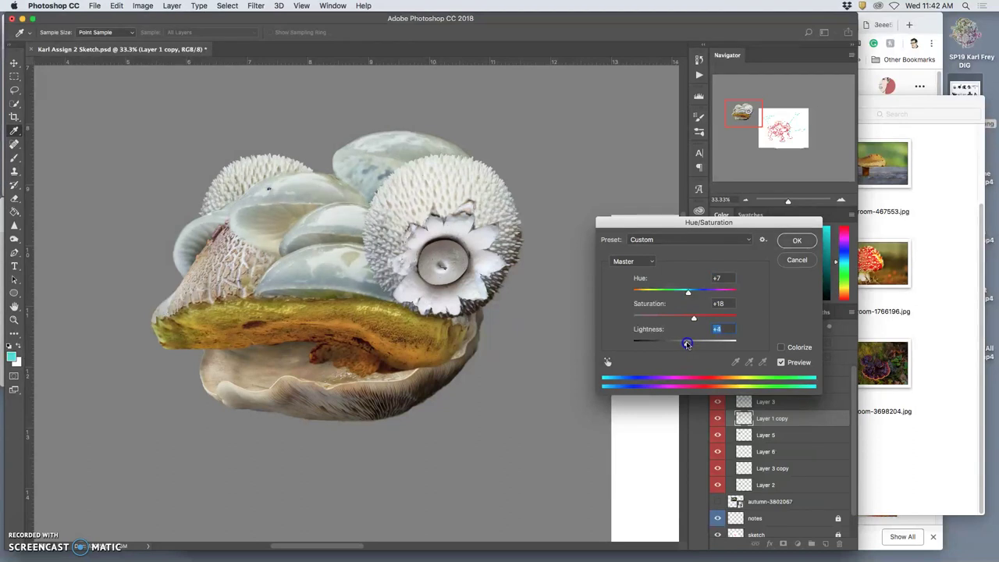
{"action": "left_click", "coordinate": [796, 240]}
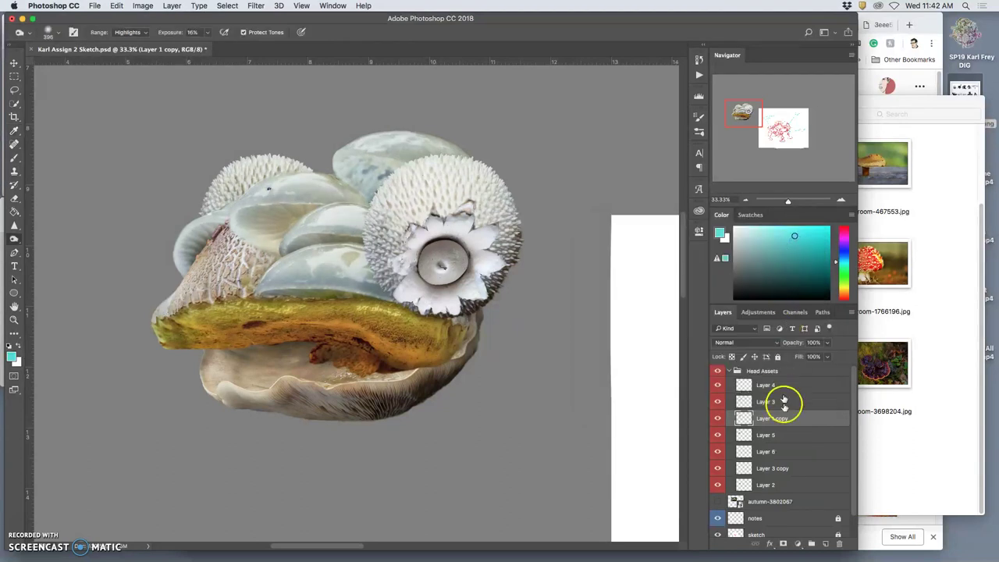
- Try Colorize on the front spiky eye of Layer 3, then turn it off and shift the Hue to about +43
{"action": "left_click", "coordinate": [717, 401]}
{"action": "left_click", "coordinate": [717, 401]}
{"action": "left_click", "coordinate": [759, 401]}
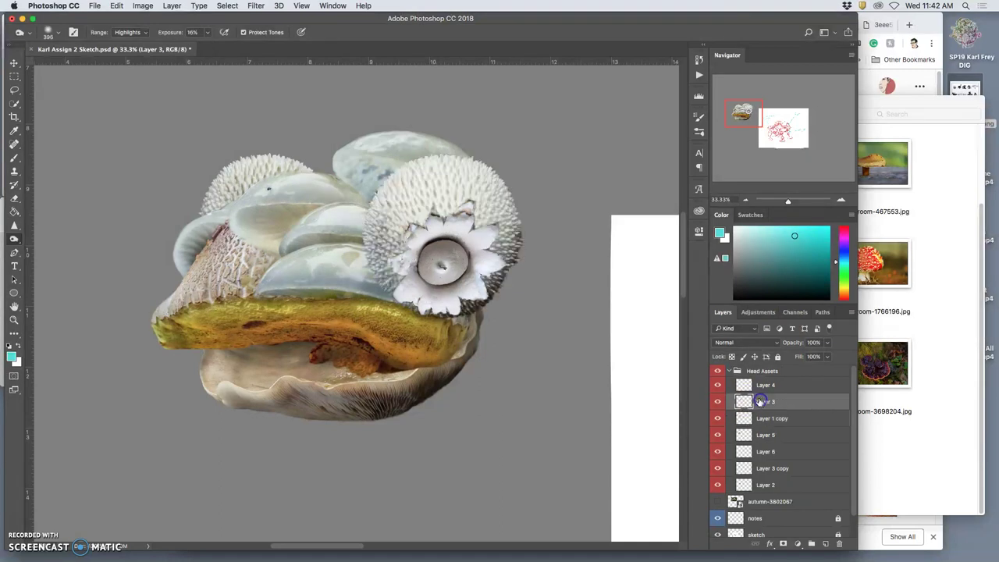
{"action": "left_click", "coordinate": [143, 7]}
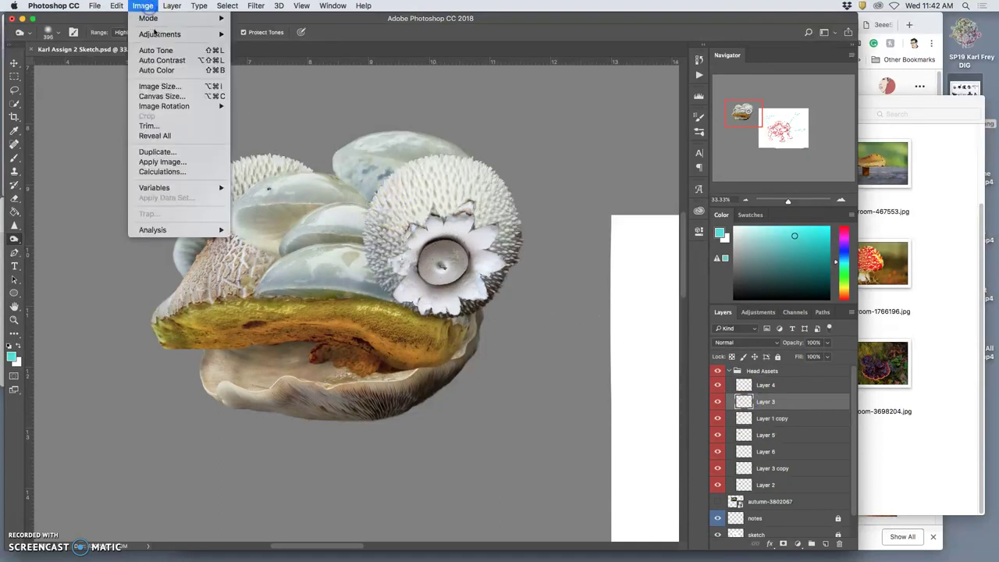
{"action": "mouse_move", "coordinate": [159, 34]}
{"action": "left_click", "coordinate": [250, 84]}
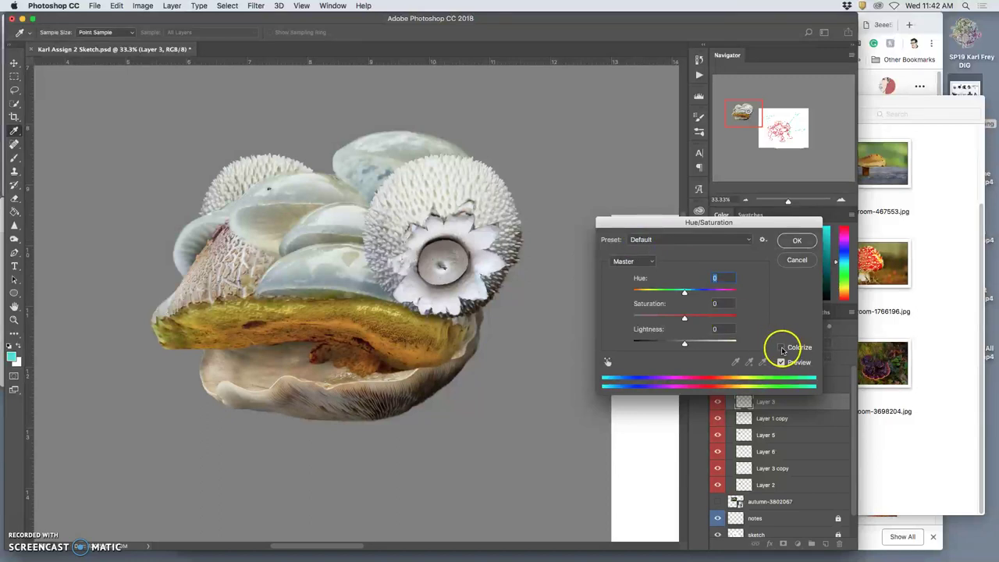
{"action": "left_click", "coordinate": [781, 348]}
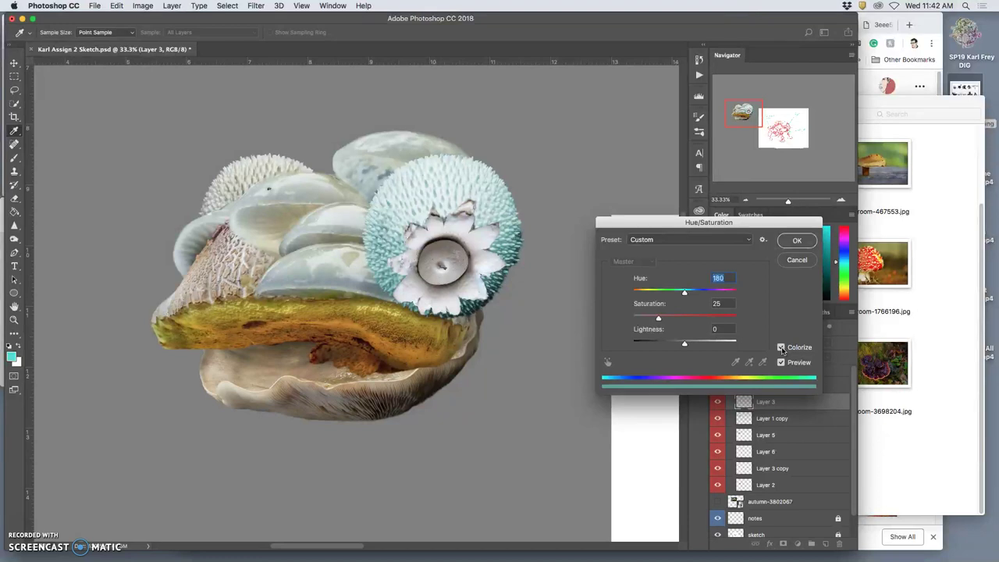
{"action": "left_click", "coordinate": [781, 348]}
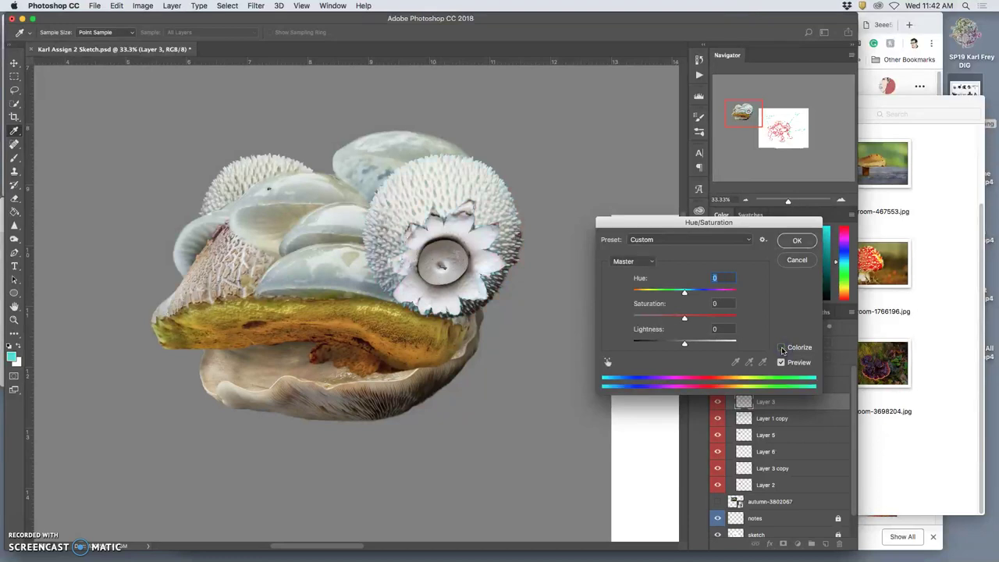
{"action": "left_click_drag", "start_coordinate": [684, 292], "coordinate": [706, 296]}
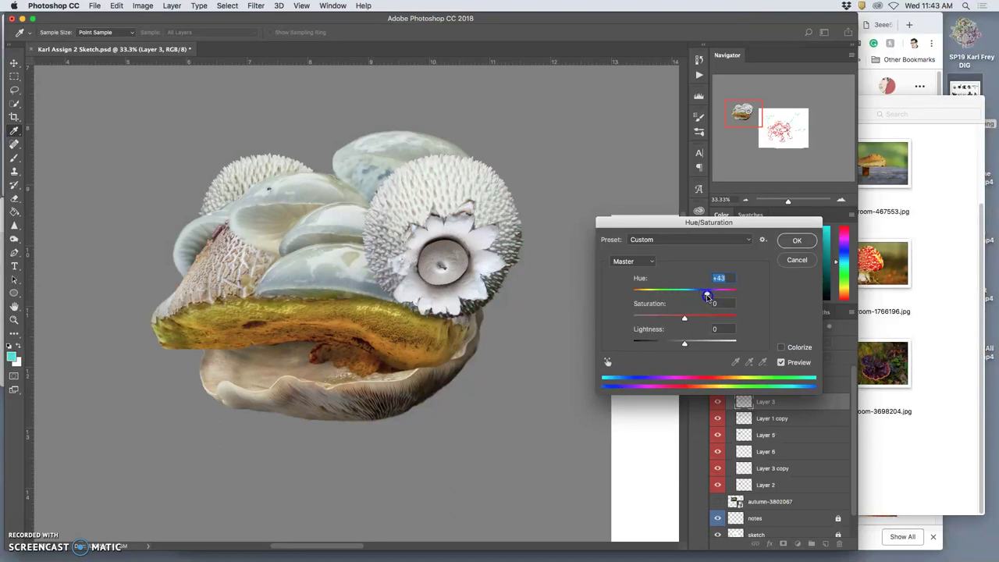
{"action": "left_click", "coordinate": [796, 241]}
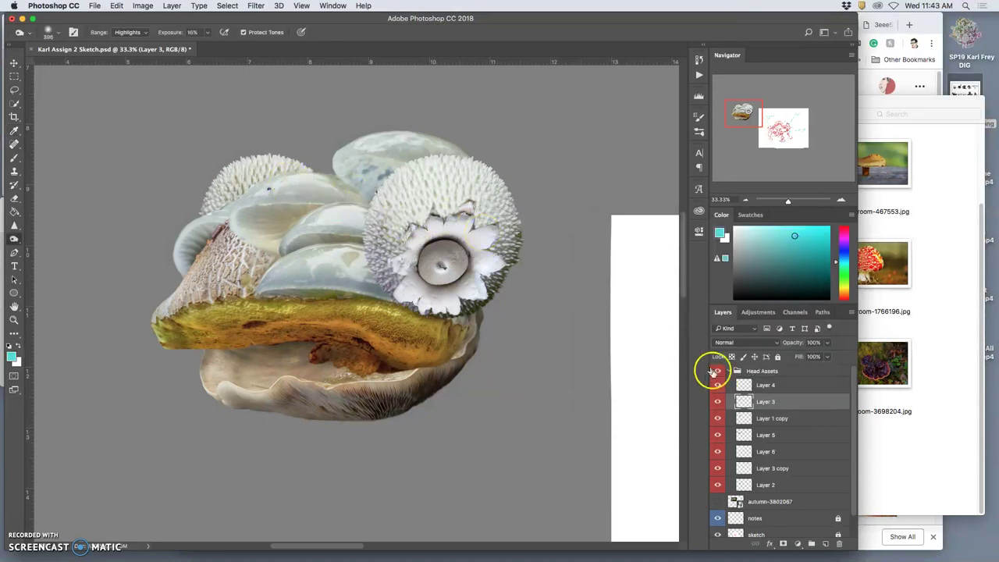
- Adjust the rear spiky eye on Layer 3 copy in Hue/Saturation with Hue about +42 and Saturation +26
{"action": "left_click", "coordinate": [717, 484]}
{"action": "left_click", "coordinate": [717, 485]}
{"action": "left_click", "coordinate": [715, 467]}
{"action": "left_click", "coordinate": [752, 468]}
{"action": "left_click", "coordinate": [143, 5]}
{"action": "mouse_move", "coordinate": [161, 33]}
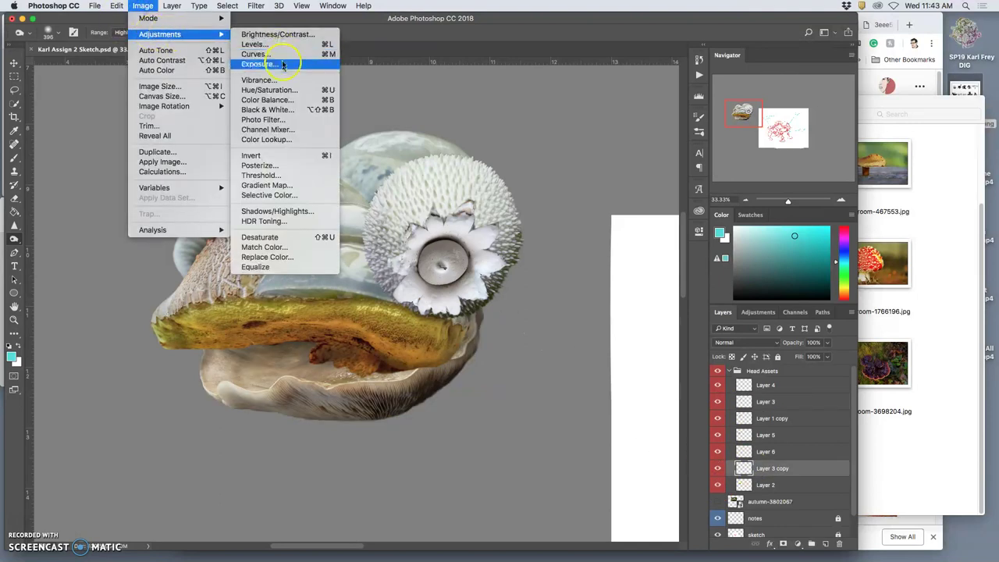
{"action": "left_click", "coordinate": [286, 89]}
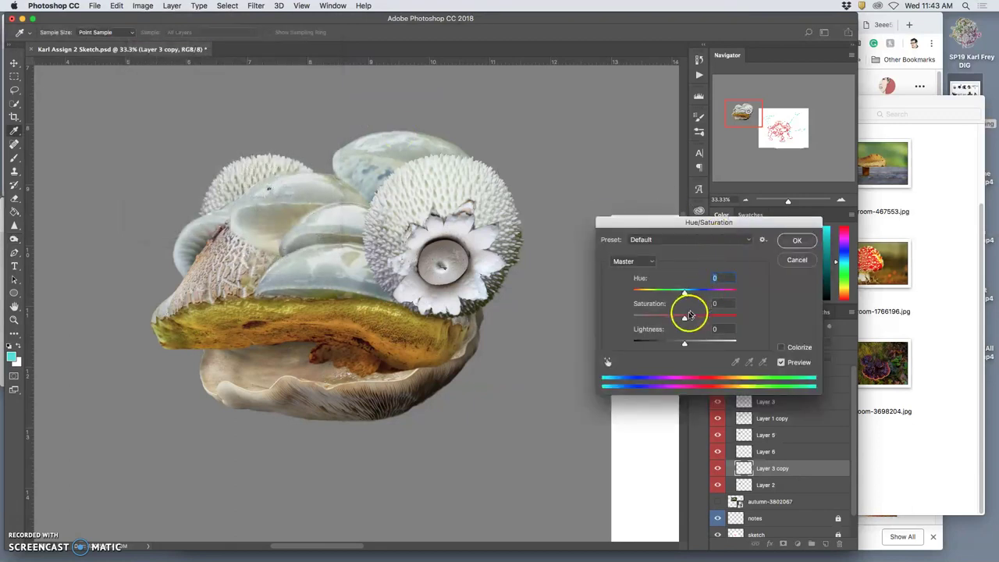
{"action": "left_click_drag", "start_coordinate": [685, 315], "coordinate": [684, 320]}
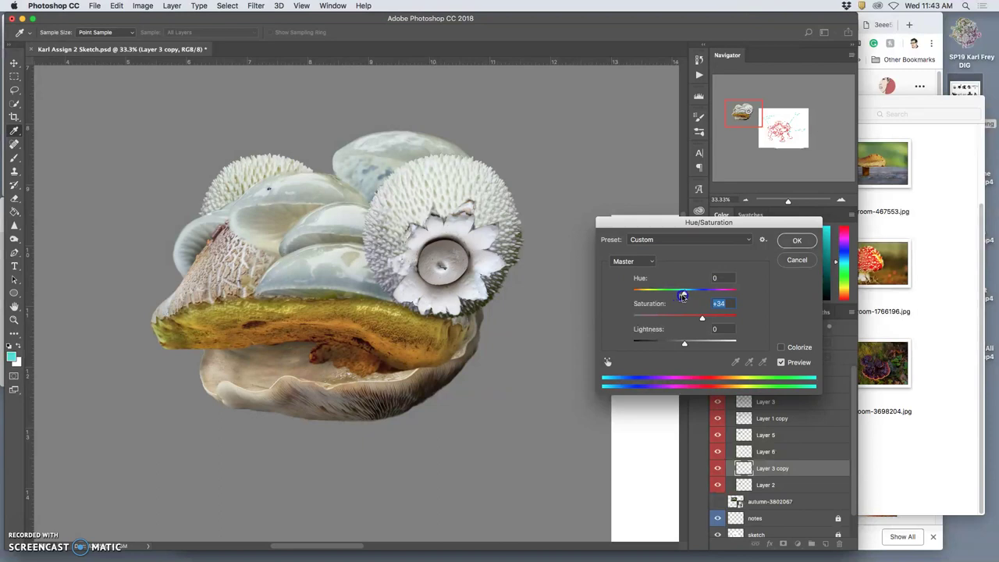
{"action": "left_click_drag", "start_coordinate": [701, 318], "coordinate": [662, 294]}
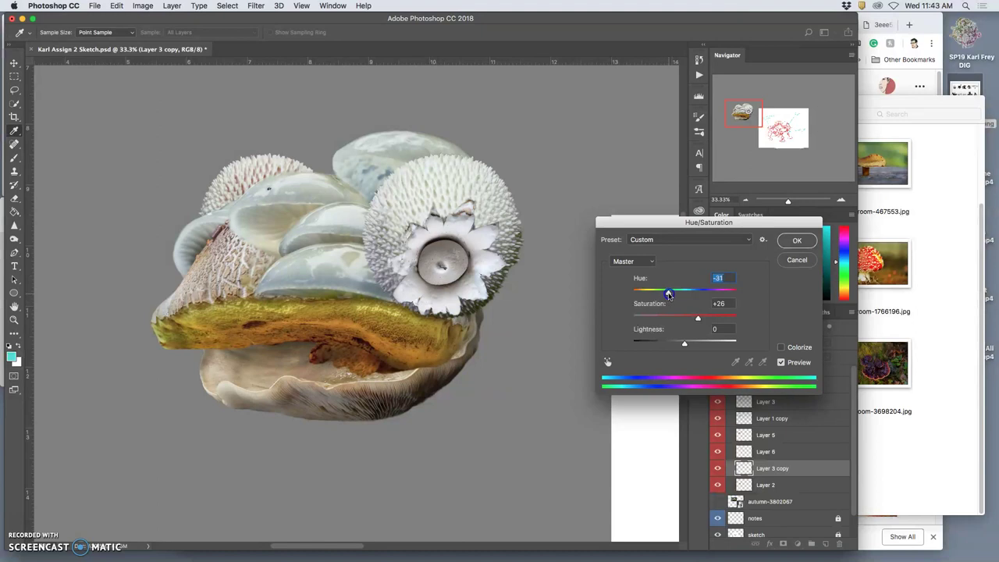
{"action": "left_click_drag", "start_coordinate": [671, 294], "coordinate": [708, 294]}
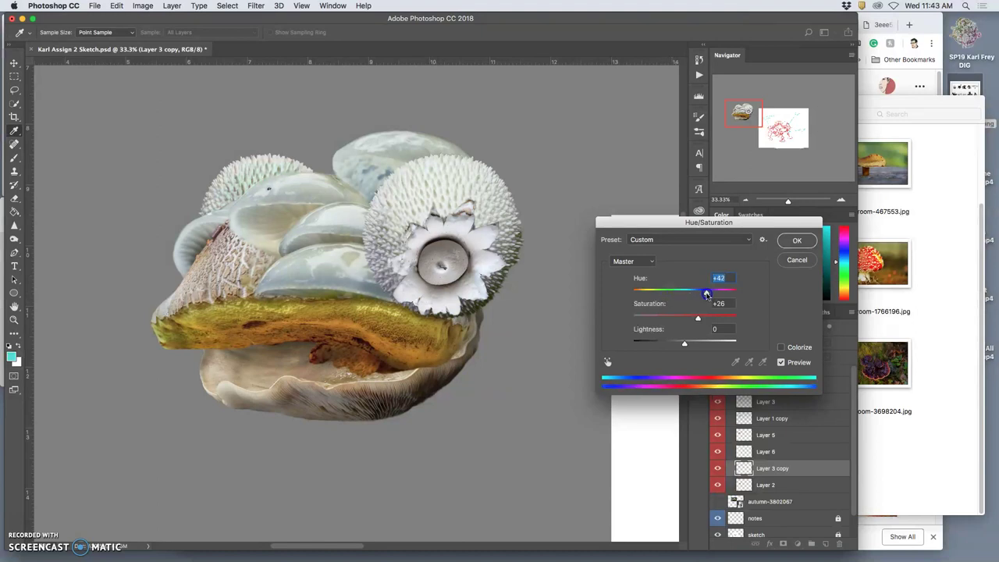
{"action": "left_click", "coordinate": [797, 240]}
{"action": "key", "text": "o"}
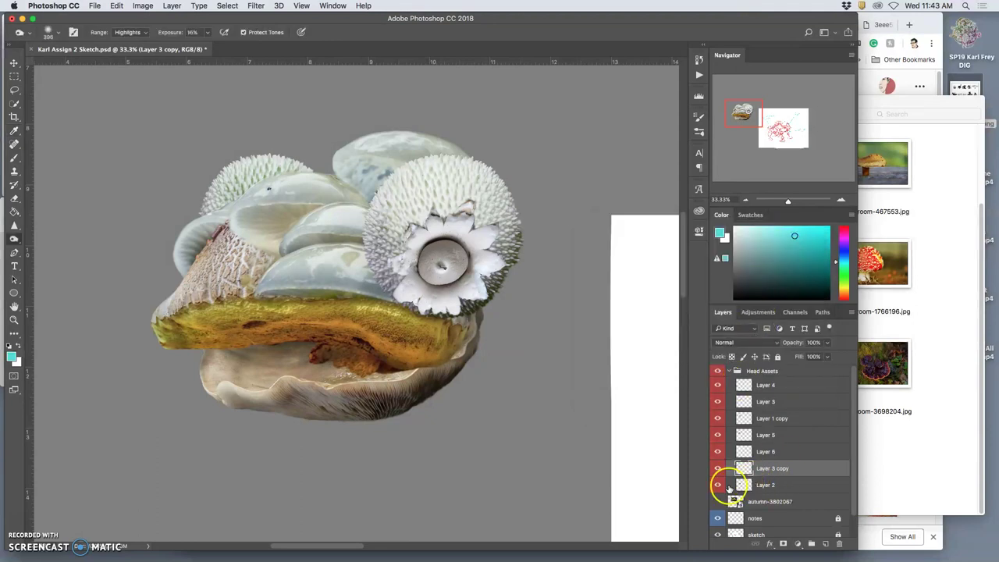
- Check which head part each Head Assets layer contributes by toggling the layers' visibility
{"action": "left_click", "coordinate": [720, 452]}
{"action": "left_click", "coordinate": [720, 451]}
{"action": "left_click", "coordinate": [718, 436]}
{"action": "left_click", "coordinate": [719, 434]}
{"action": "left_click", "coordinate": [719, 422]}
{"action": "left_click", "coordinate": [718, 420]}
{"action": "left_click", "coordinate": [718, 402]}
{"action": "left_click", "coordinate": [719, 402]}
{"action": "left_click", "coordinate": [719, 452]}
{"action": "left_click", "coordinate": [718, 452]}
{"action": "left_click", "coordinate": [717, 452]}
{"action": "left_click", "coordinate": [718, 468]}
{"action": "left_click", "coordinate": [718, 468]}
{"action": "left_click", "coordinate": [719, 485]}
{"action": "left_click", "coordinate": [719, 485]}
- Reduce the saturation of the lower jaw on Layer 2 and fine-tune its hue in Hue/Saturation
{"action": "left_click", "coordinate": [761, 483]}
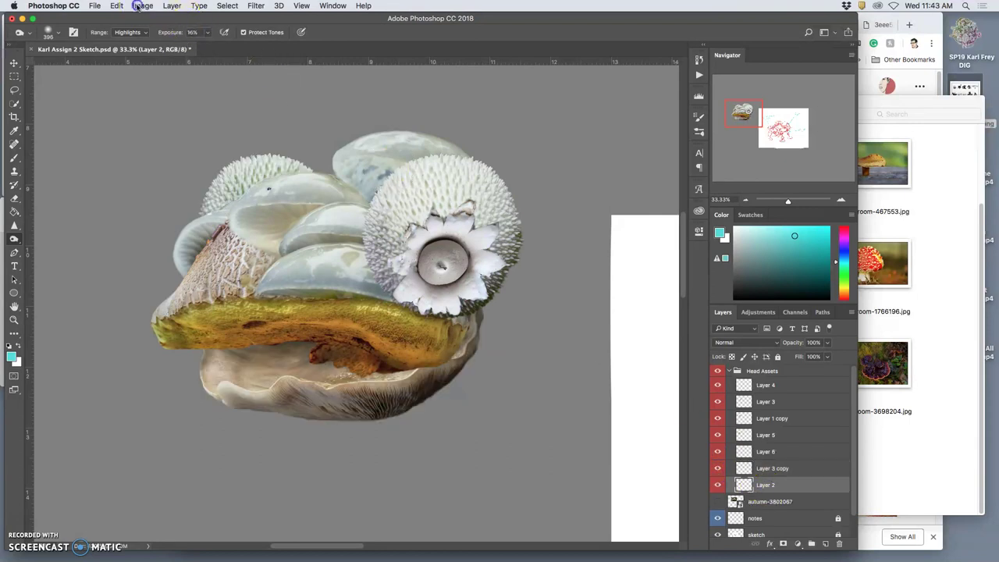
{"action": "left_click", "coordinate": [142, 6]}
{"action": "left_click", "coordinate": [569, 224]}
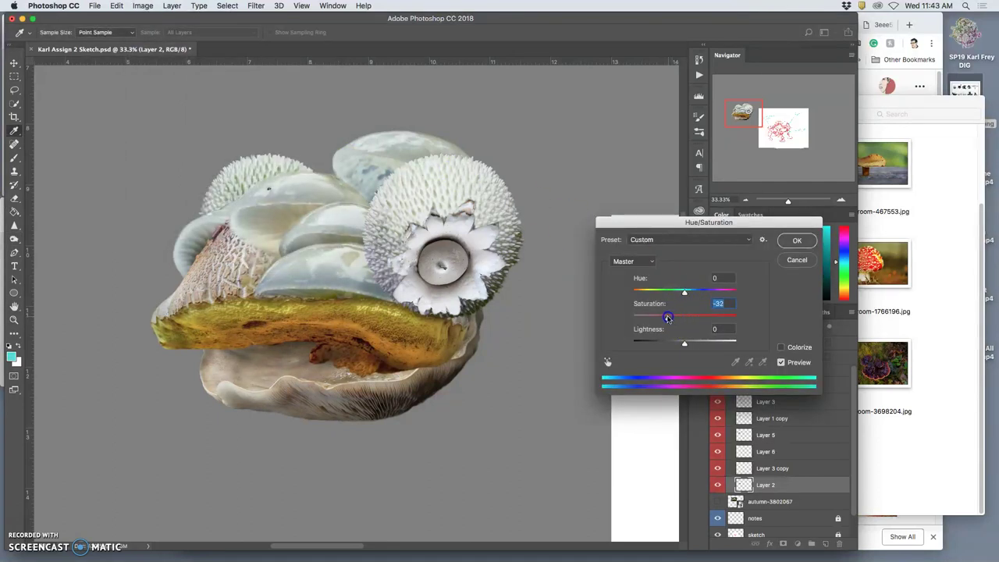
{"action": "left_click_drag", "start_coordinate": [668, 317], "coordinate": [688, 296]}
{"action": "left_click", "coordinate": [797, 240]}
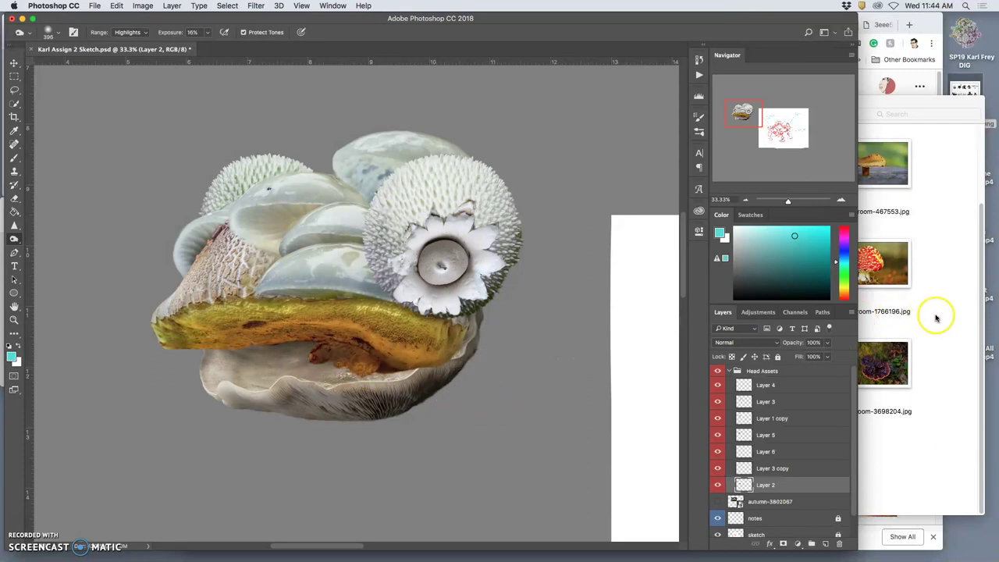
- Place mushroom-967626.jpg from the Head Reference folder into the collage directly above Layer 2
{"action": "left_click", "coordinate": [717, 435]}
{"action": "left_click", "coordinate": [717, 434]}
{"action": "left_click", "coordinate": [927, 340]}
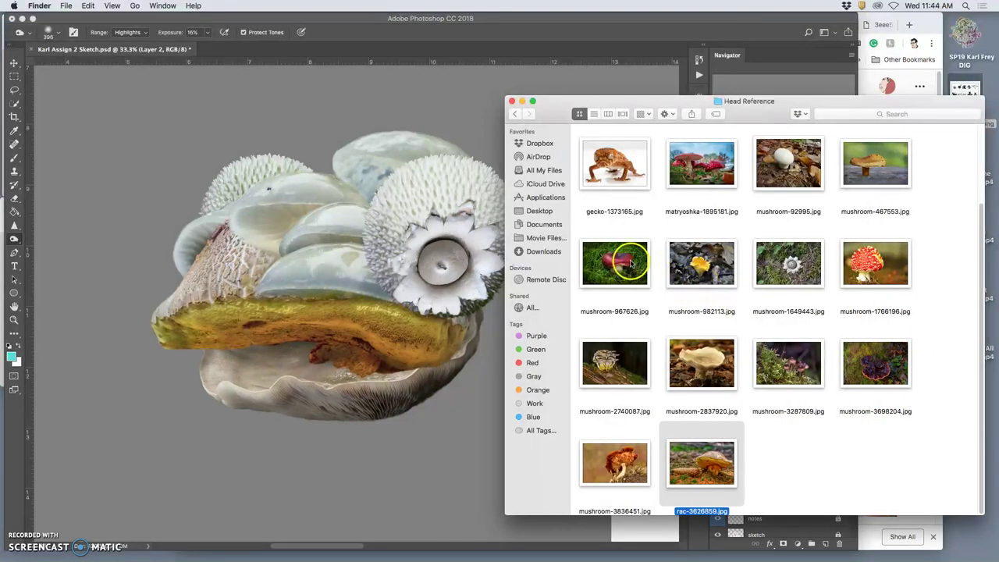
{"action": "left_click_drag", "start_coordinate": [630, 262], "coordinate": [327, 402]}
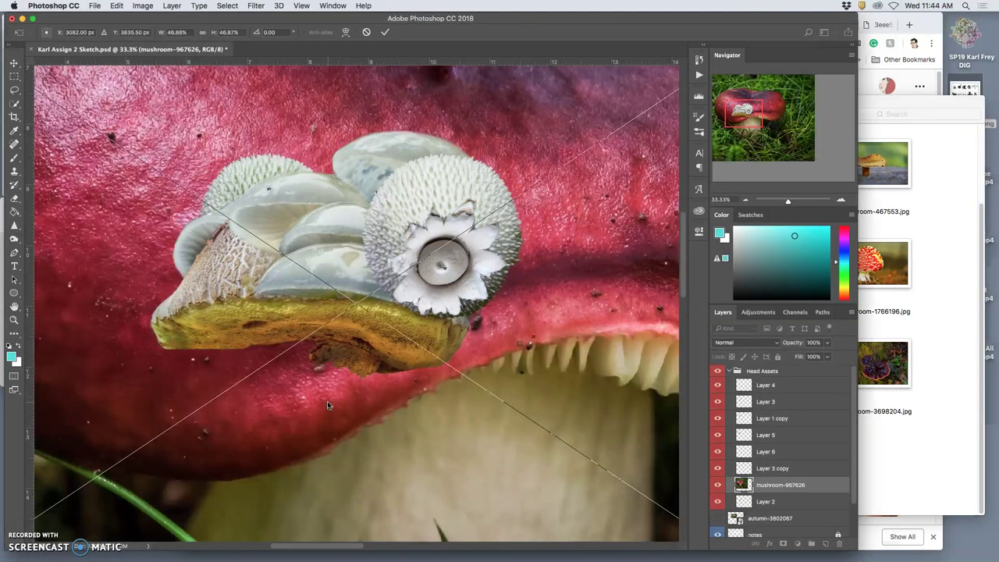
{"action": "key", "text": "super+minus"}
{"action": "key", "text": "super+minus"}
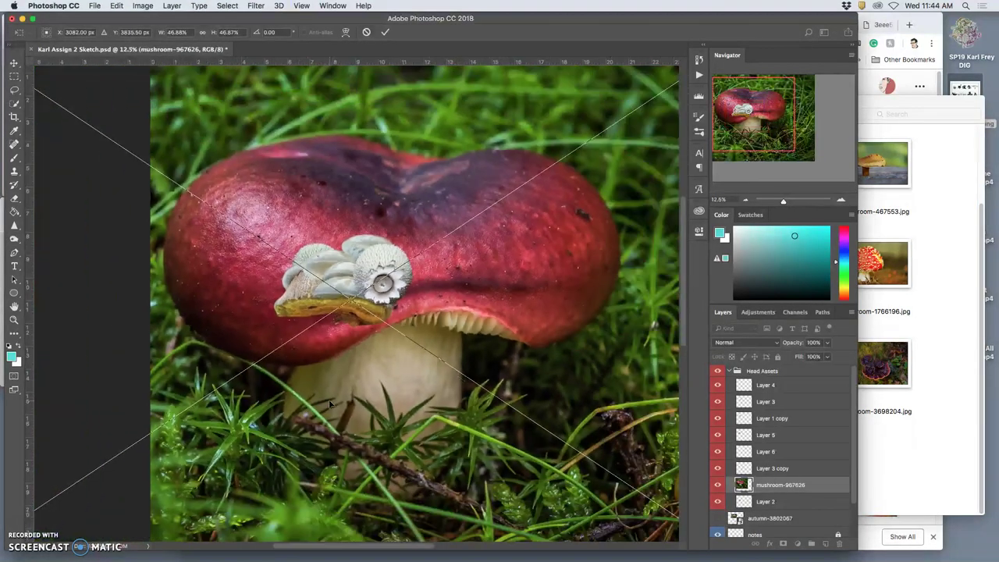
- Commit the placed photo, lasso loosely around its red mushroom cap and copy the selection to a new layer
{"action": "left_click", "coordinate": [14, 90]}
{"action": "left_click", "coordinate": [587, 193]}
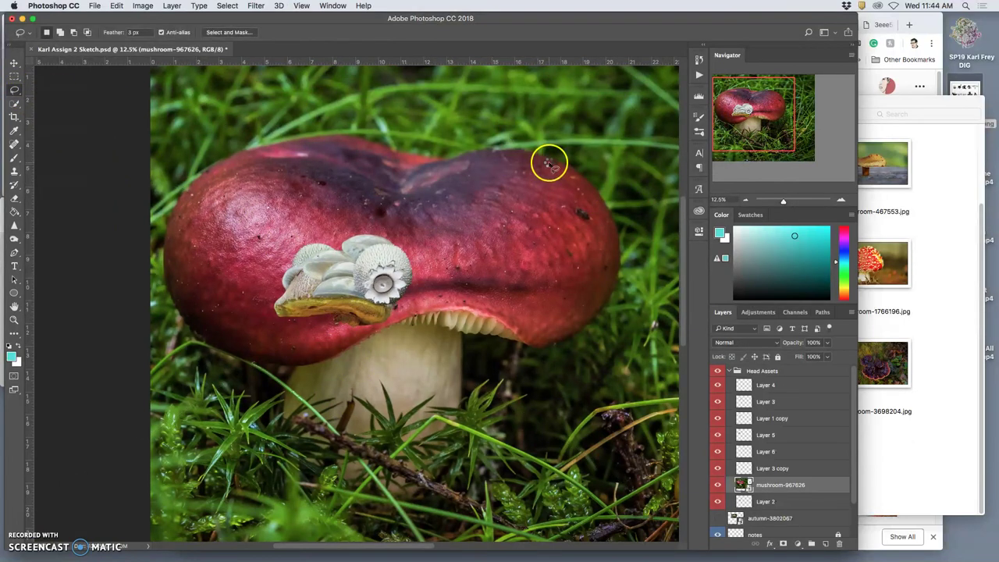
{"action": "left_click_drag", "start_coordinate": [559, 160], "coordinate": [520, 149]}
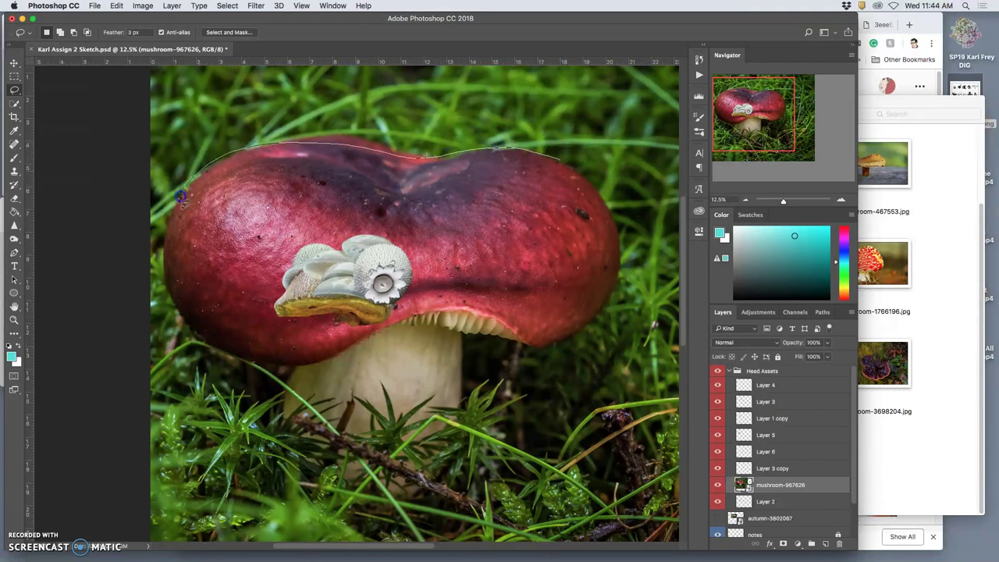
{"action": "mouse_move", "coordinate": [211, 356]}
{"action": "left_mouse_down"}
{"action": "mouse_move", "coordinate": [266, 378]}
{"action": "mouse_move", "coordinate": [335, 381]}
{"action": "mouse_move", "coordinate": [456, 344]}
{"action": "left_mouse_up"}
{"action": "left_click_drag", "start_coordinate": [588, 166], "coordinate": [582, 165]}
{"action": "key", "text": "super+j"}
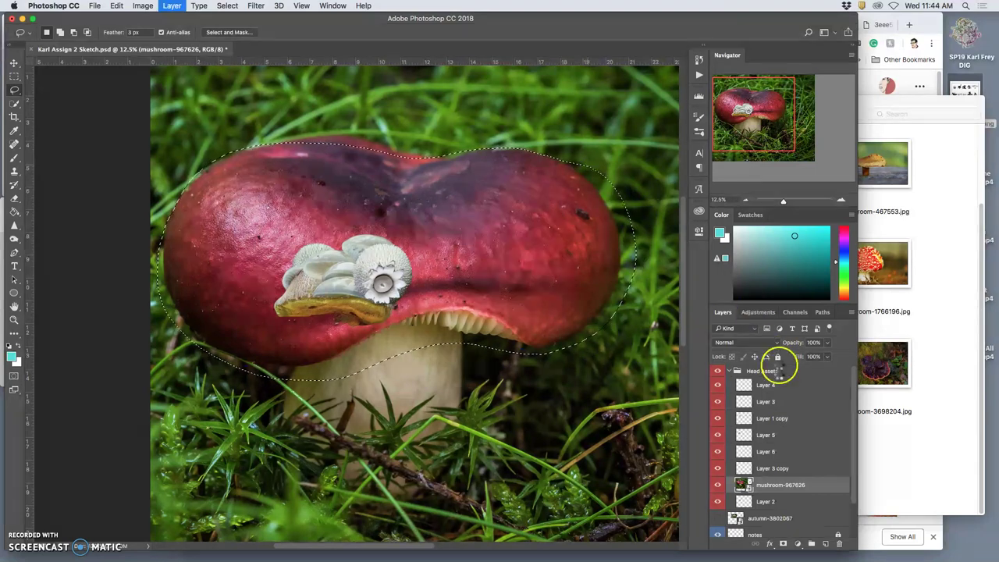
- Delete the placed mushroom-967626 photo layer, keeping the red cap cutout on Layer 7
{"action": "left_click", "coordinate": [780, 500]}
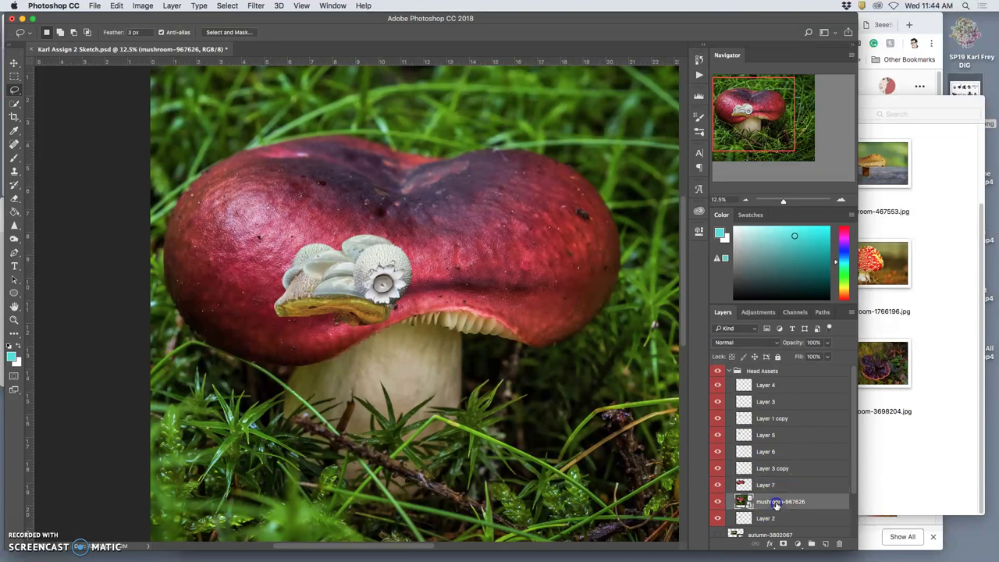
{"action": "key", "text": "BackSpace"}
{"action": "left_click", "coordinate": [729, 427]}
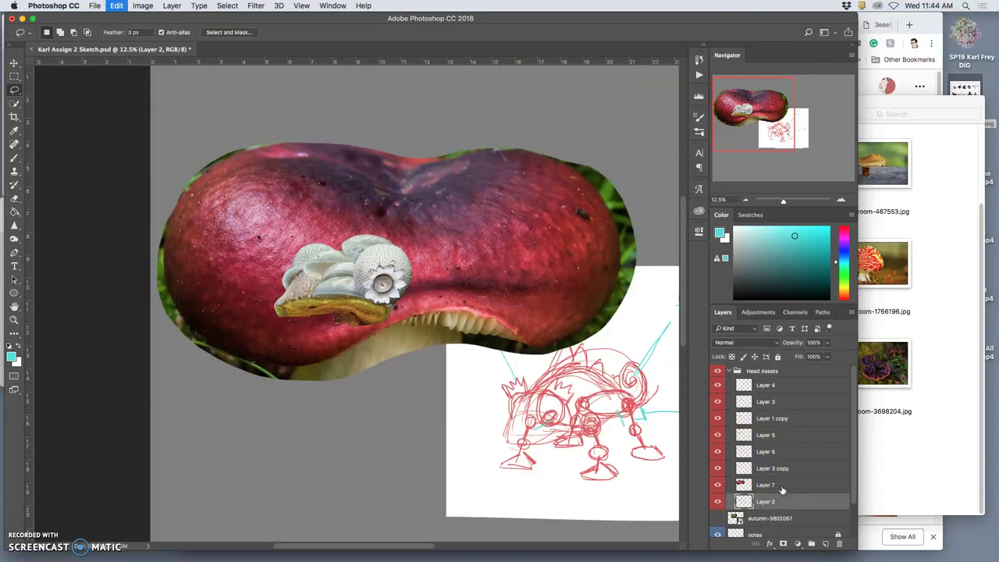
{"action": "key", "text": "super+t"}
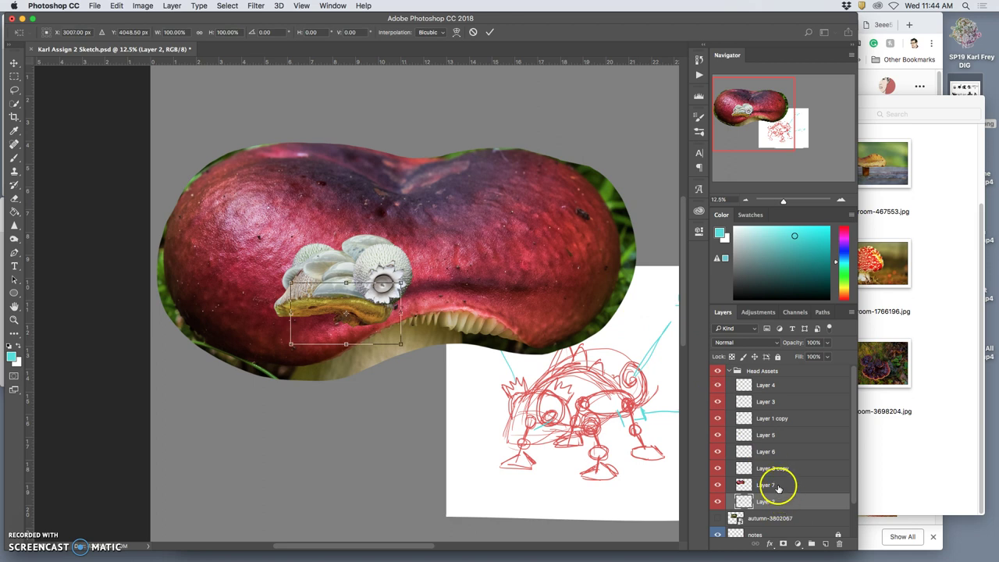
{"action": "key", "text": "Escape"}
{"action": "key", "text": "l"}
- Scale the red cap on Layer 7 to about 11.5%, rotate it about 14° counter-clockwise and position it inside the mouth
{"action": "left_click", "coordinate": [778, 485]}
{"action": "key", "text": "super+t"}
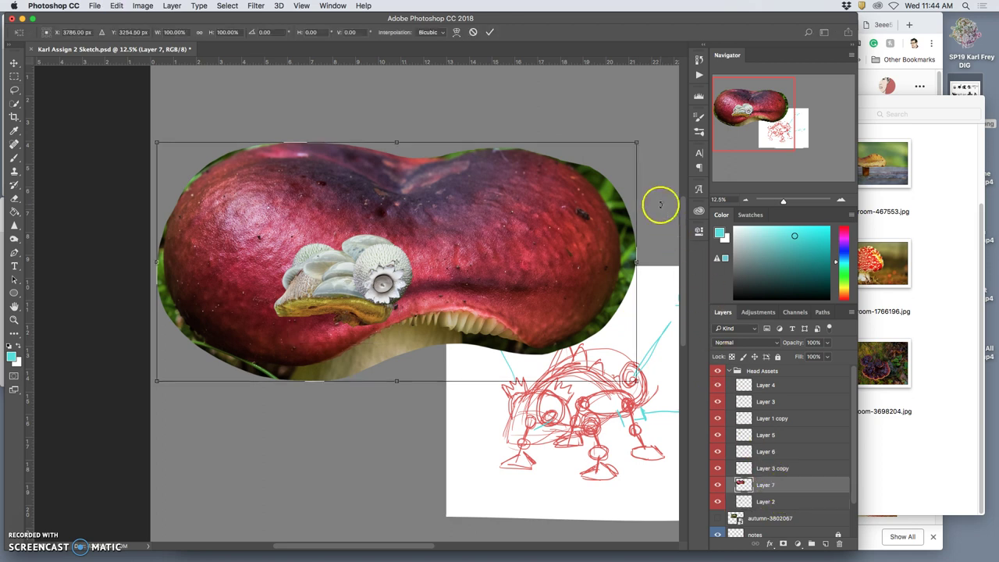
{"action": "left_click_drag", "start_coordinate": [637, 145], "coordinate": [369, 328]}
{"action": "scroll", "coordinate": [369, 328], "scroll_direction": "up", "scroll_amount": 4}
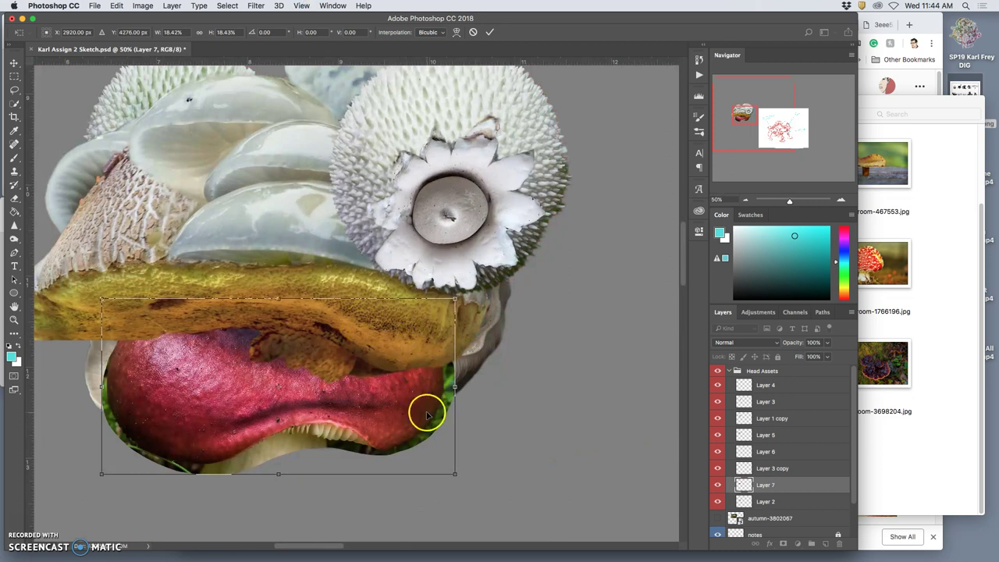
{"action": "left_click_drag", "start_coordinate": [451, 472], "coordinate": [323, 396]}
{"action": "left_click_drag", "start_coordinate": [274, 375], "coordinate": [352, 389]}
{"action": "left_click_drag", "start_coordinate": [435, 308], "coordinate": [415, 277]}
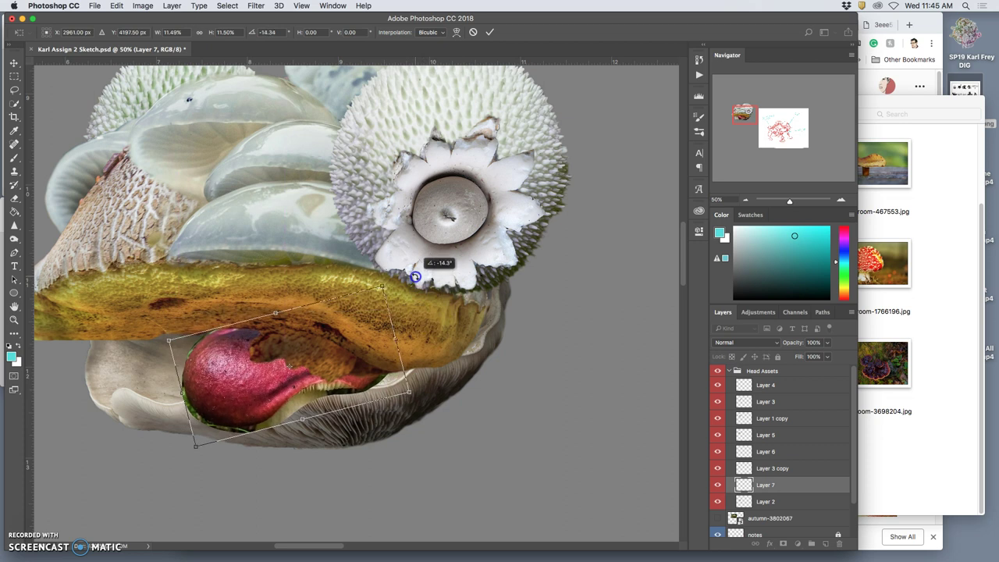
{"action": "left_click_drag", "start_coordinate": [364, 359], "coordinate": [371, 353]}
{"action": "key", "text": "Return"}
{"action": "key", "text": "l"}
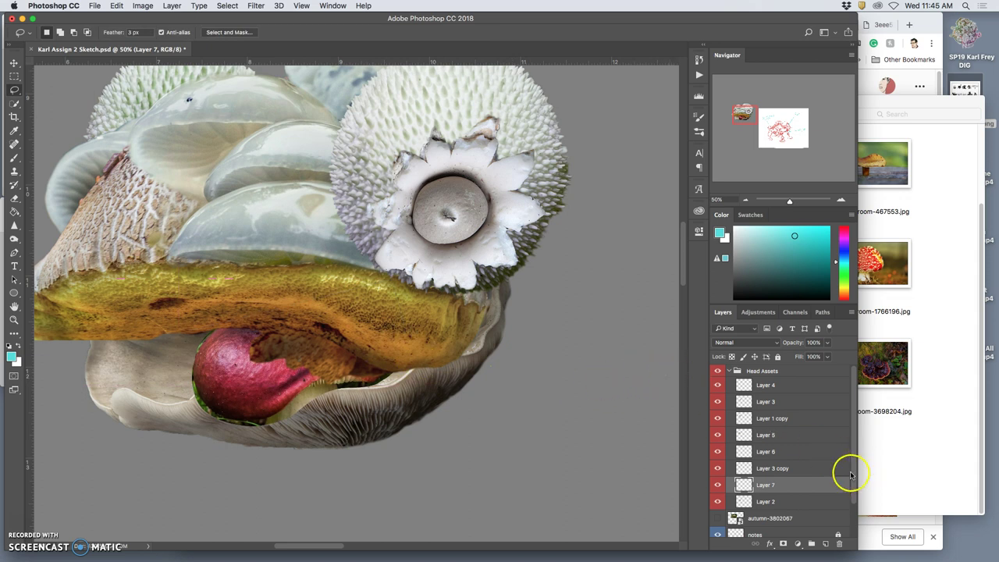
{"action": "left_click", "coordinate": [717, 468]}
{"action": "left_click", "coordinate": [718, 468]}
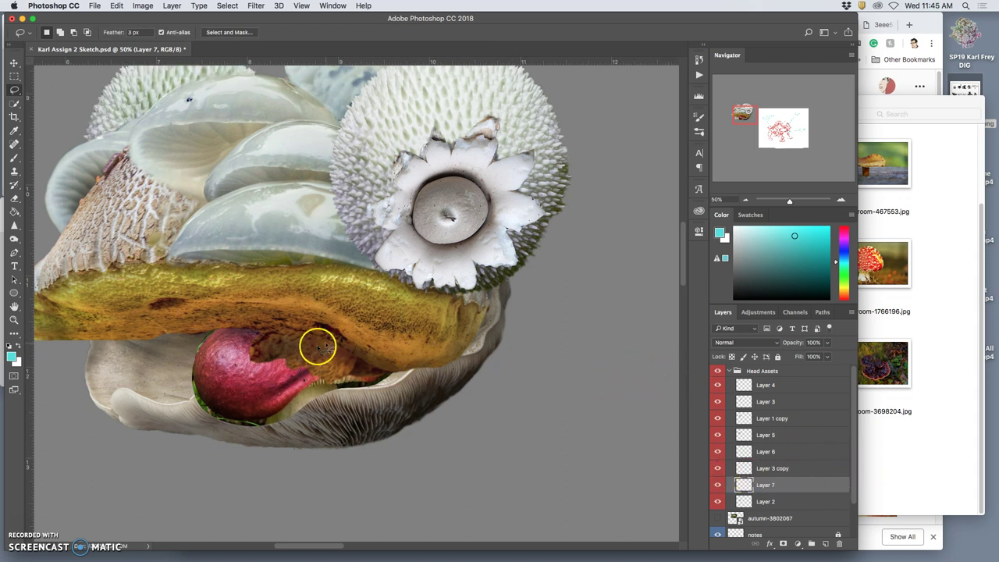
- Toggle the visibility of Layer 6, Layer 3 copy and Layer 5 to examine which one holds the brown scrap over the red cap
{"action": "left_click", "coordinate": [717, 451]}
{"action": "left_click", "coordinate": [718, 451]}
{"action": "left_click", "coordinate": [717, 468]}
{"action": "left_click", "coordinate": [717, 468]}
{"action": "left_click", "coordinate": [718, 434]}
{"action": "left_click", "coordinate": [718, 435]}
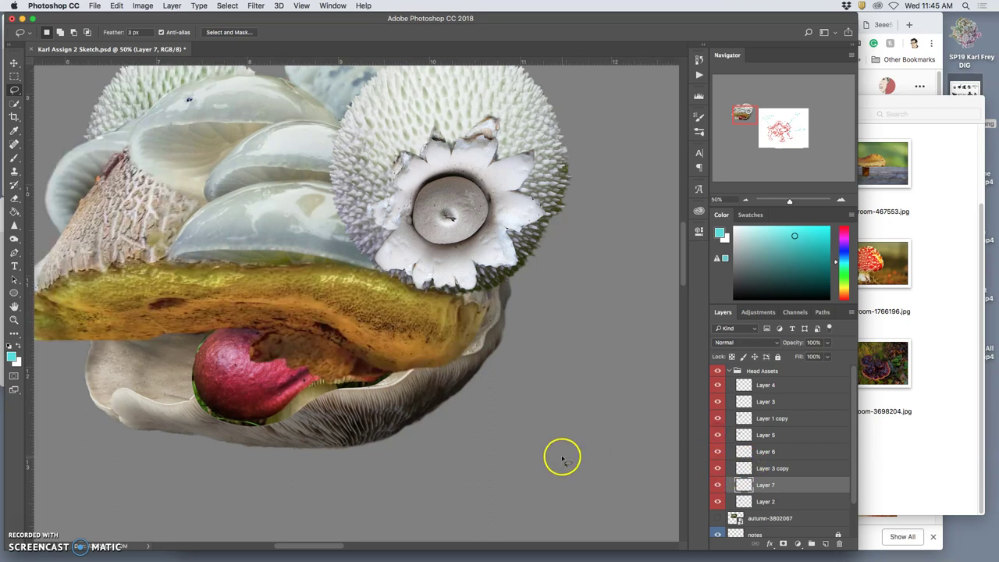
- Lasso around the brown scrap hanging over the red cap below the upper lip and try deleting the selected area from Layer 7
{"action": "key", "text": "super+plus"}
{"action": "key", "text": "super+plus"}
{"action": "left_click_drag", "start_coordinate": [209, 444], "coordinate": [468, 437]}
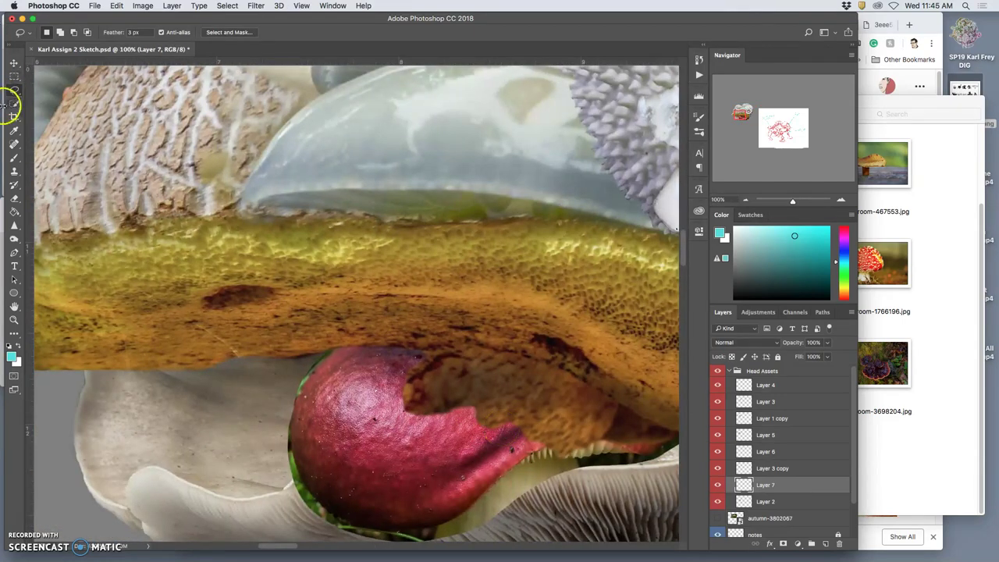
{"action": "left_click", "coordinate": [14, 199]}
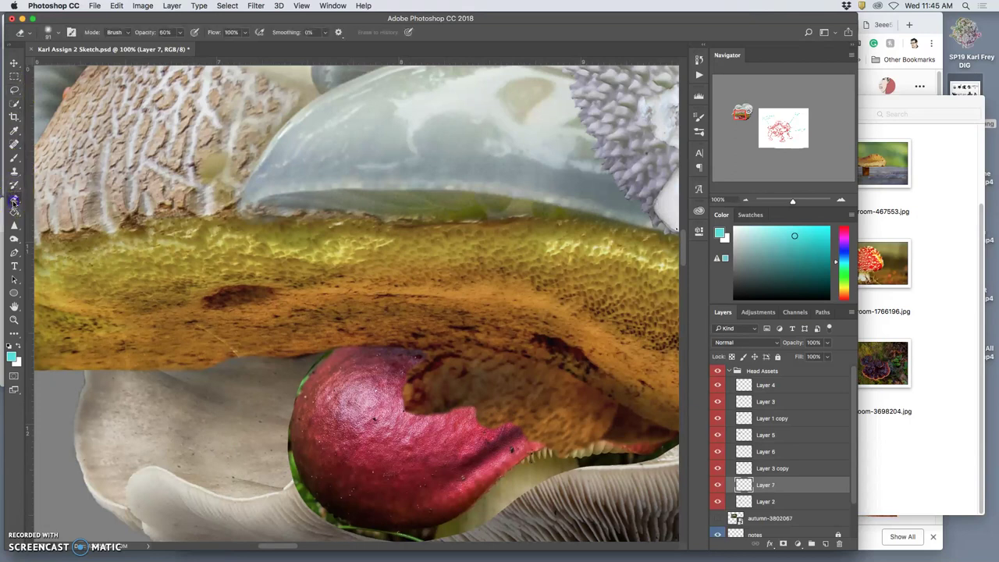
{"action": "left_click", "coordinate": [430, 395]}
{"action": "left_click", "coordinate": [14, 92]}
{"action": "left_click_drag", "start_coordinate": [412, 312], "coordinate": [260, 165]}
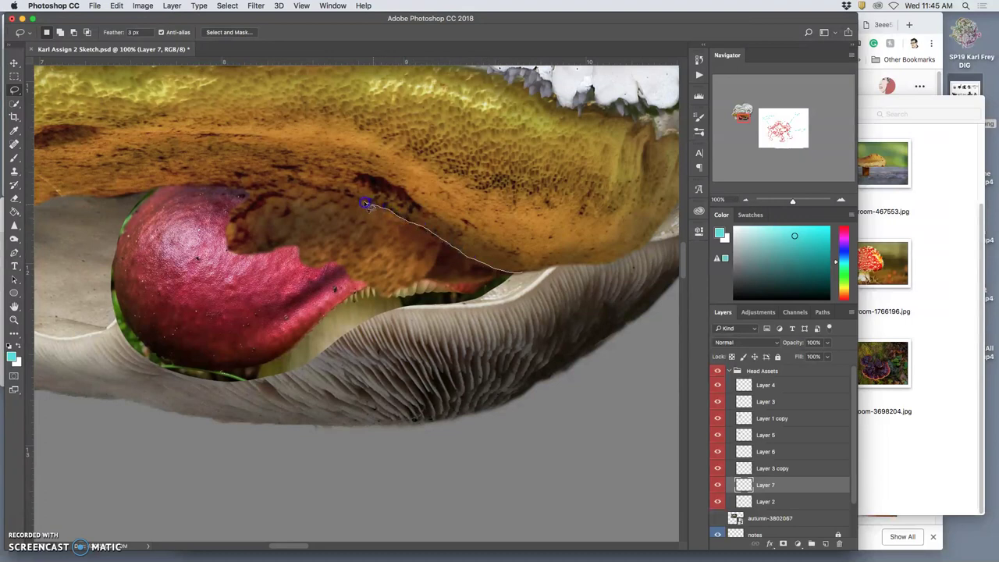
{"action": "left_click_drag", "start_coordinate": [335, 196], "coordinate": [310, 191]}
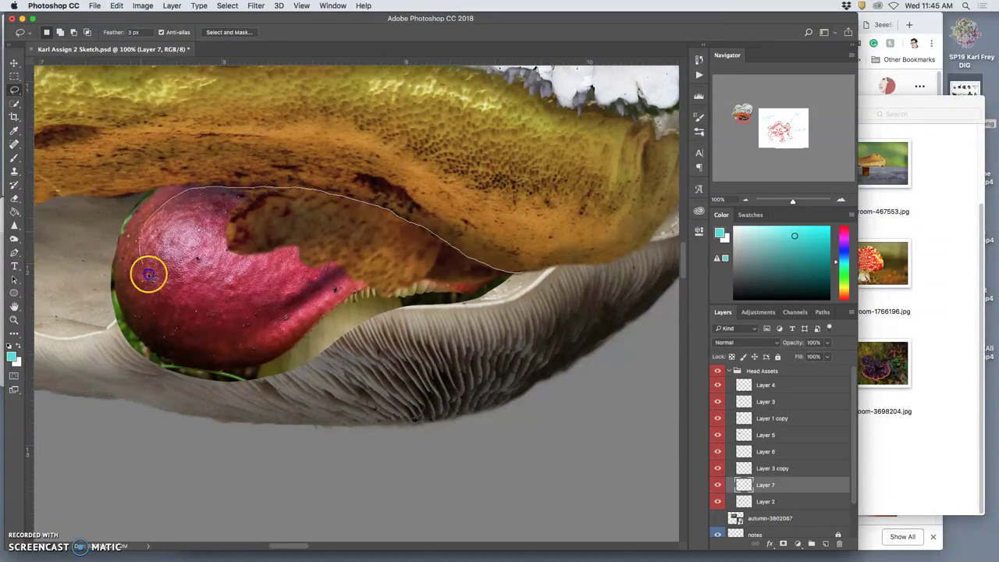
{"action": "mouse_move", "coordinate": [152, 280]}
{"action": "left_mouse_down"}
{"action": "mouse_move", "coordinate": [224, 316]}
{"action": "mouse_move", "coordinate": [432, 348]}
{"action": "mouse_move", "coordinate": [529, 306]}
{"action": "left_mouse_up"}
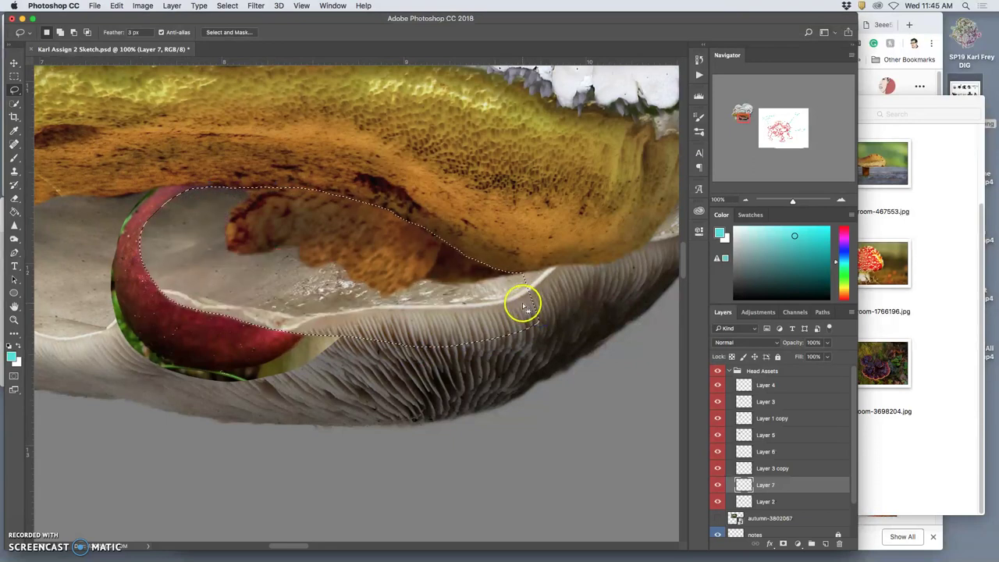
{"action": "key", "text": "Delete"}
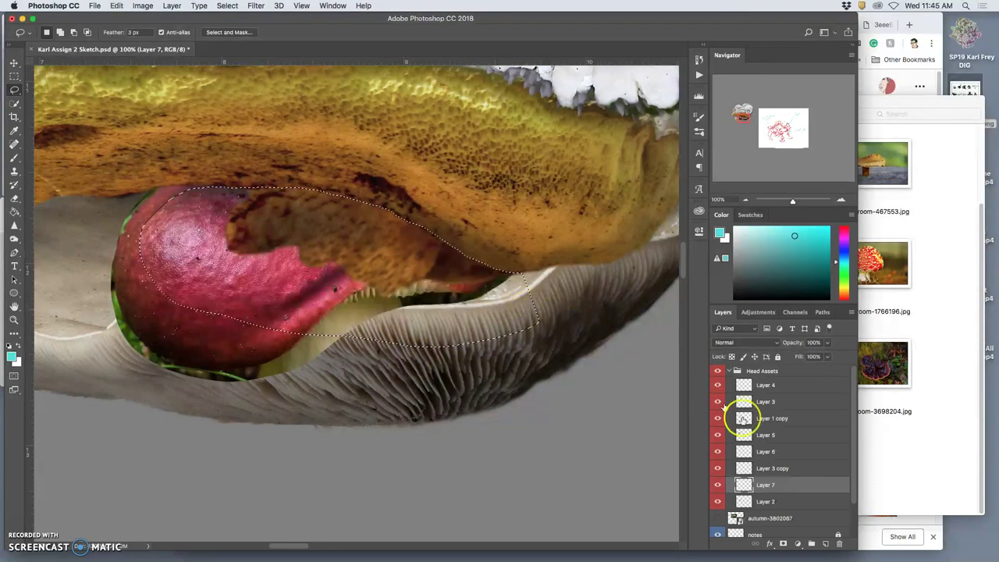
- Find the layer holding the brown scrap, delete the selected area from Layer 5 and deselect
{"action": "left_click", "coordinate": [766, 468]}
{"action": "left_click", "coordinate": [717, 468]}
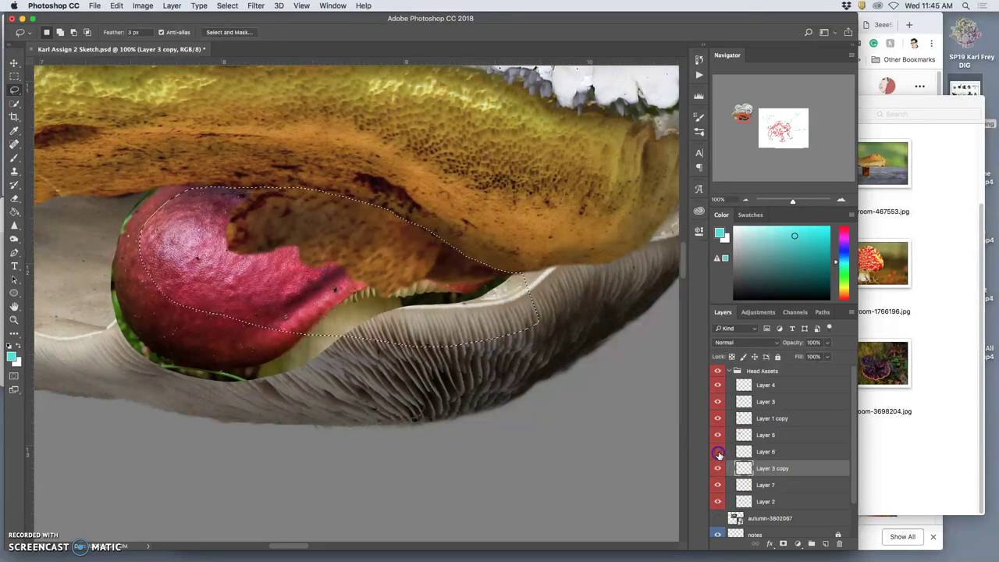
{"action": "left_click", "coordinate": [717, 451]}
{"action": "left_click", "coordinate": [717, 451]}
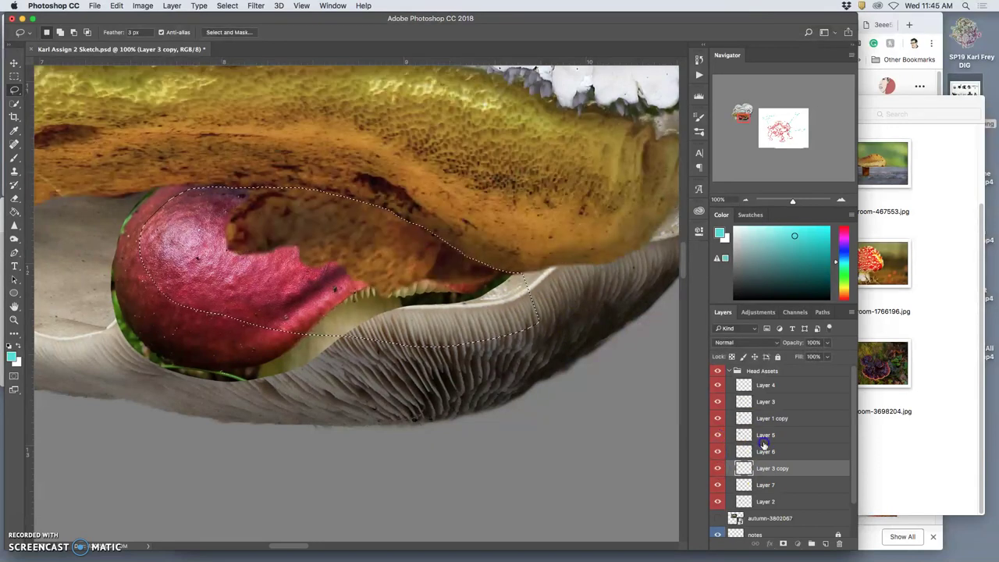
{"action": "left_click", "coordinate": [764, 436]}
{"action": "key", "text": "Delete"}
{"action": "key", "text": "super+d"}
{"action": "left_click_drag", "start_coordinate": [523, 344], "coordinate": [478, 344]}
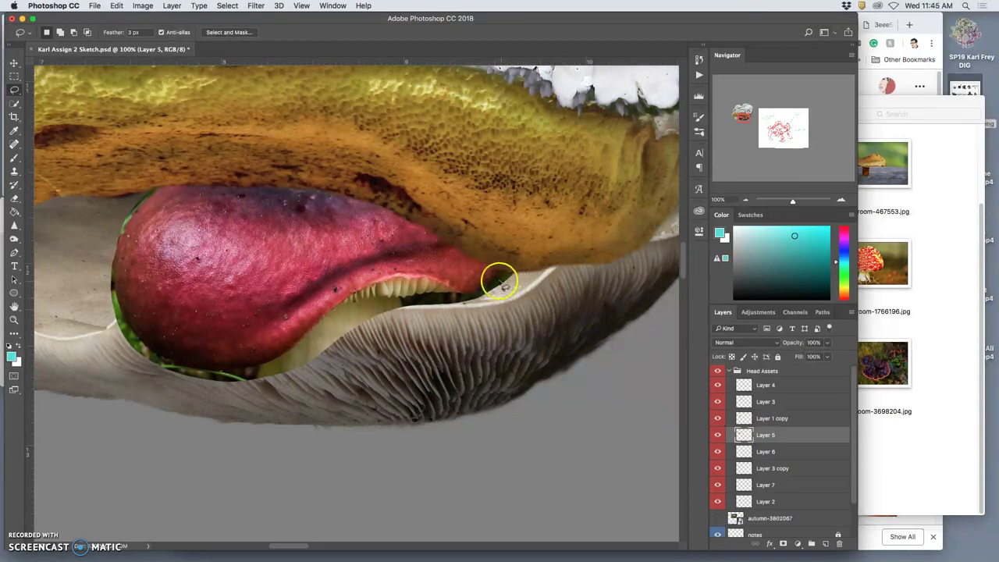
- Lasso the dark background left beneath the narrow tip of the red cap on Layer 7 and delete it
{"action": "left_click", "coordinate": [721, 468]}
{"action": "left_click", "coordinate": [718, 468]}
{"action": "left_click", "coordinate": [719, 468]}
{"action": "left_click", "coordinate": [761, 486]}
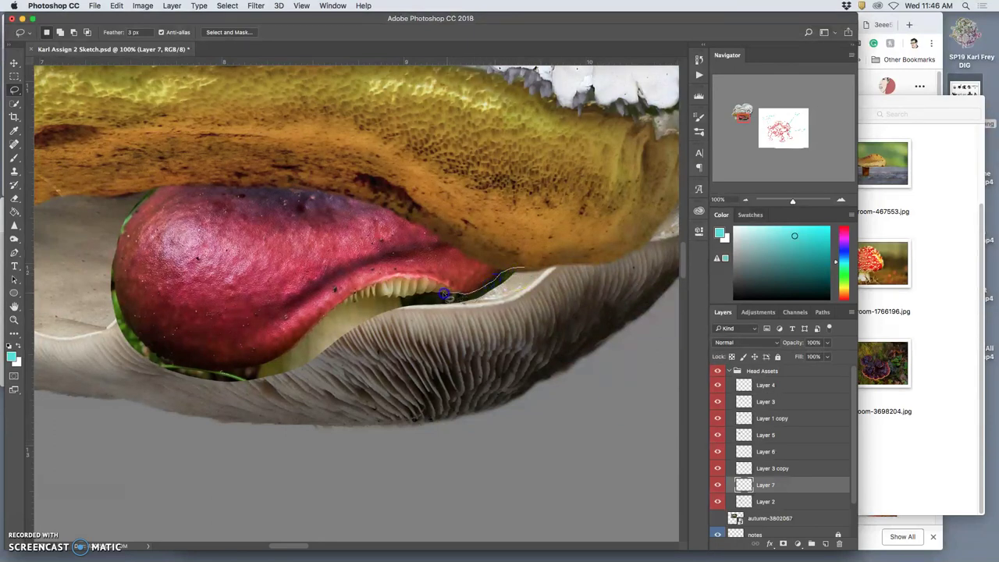
{"action": "left_click_drag", "start_coordinate": [438, 294], "coordinate": [442, 293]}
{"action": "key", "text": "super+d"}
{"action": "mouse_move", "coordinate": [510, 281]}
{"action": "left_mouse_down"}
{"action": "mouse_move", "coordinate": [451, 297]}
{"action": "mouse_move", "coordinate": [453, 307]}
{"action": "mouse_move", "coordinate": [488, 312]}
{"action": "mouse_move", "coordinate": [544, 272]}
{"action": "left_mouse_up"}
{"action": "key", "text": "BackSpace"}
{"action": "left_click", "coordinate": [555, 276]}
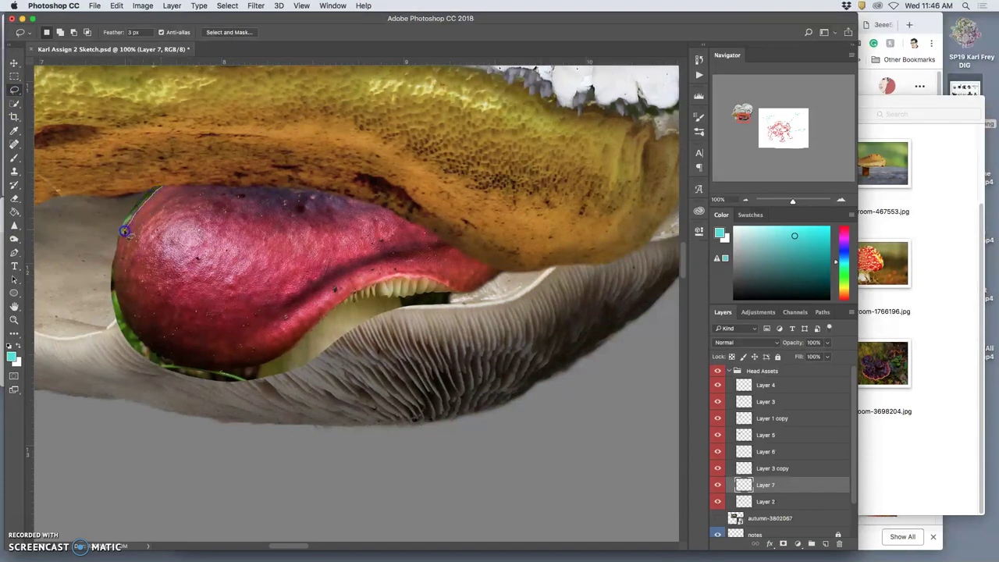
- Cut away the green background and pale stalk along the rounded end and underside of the red cap on Layer 7
{"action": "mouse_move", "coordinate": [113, 271]}
{"action": "left_mouse_down"}
{"action": "mouse_move", "coordinate": [113, 287]}
{"action": "mouse_move", "coordinate": [80, 265]}
{"action": "mouse_move", "coordinate": [156, 141]}
{"action": "mouse_move", "coordinate": [201, 190]}
{"action": "mouse_move", "coordinate": [203, 169]}
{"action": "mouse_move", "coordinate": [285, 319]}
{"action": "mouse_move", "coordinate": [444, 317]}
{"action": "mouse_move", "coordinate": [453, 296]}
{"action": "left_mouse_up"}
{"action": "left_click_drag", "start_coordinate": [390, 298], "coordinate": [384, 296]}
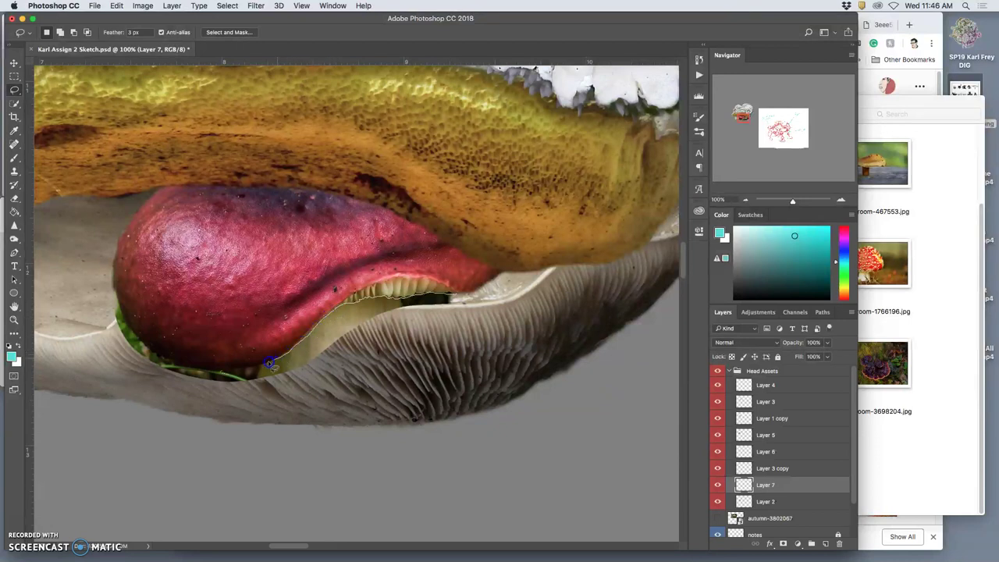
{"action": "mouse_move", "coordinate": [233, 373]}
{"action": "left_mouse_down"}
{"action": "mouse_move", "coordinate": [187, 372]}
{"action": "mouse_move", "coordinate": [145, 348]}
{"action": "left_mouse_up"}
{"action": "mouse_move", "coordinate": [107, 301]}
{"action": "left_mouse_down"}
{"action": "mouse_move", "coordinate": [109, 404]}
{"action": "mouse_move", "coordinate": [262, 439]}
{"action": "mouse_move", "coordinate": [428, 375]}
{"action": "mouse_move", "coordinate": [505, 315]}
{"action": "left_mouse_up"}
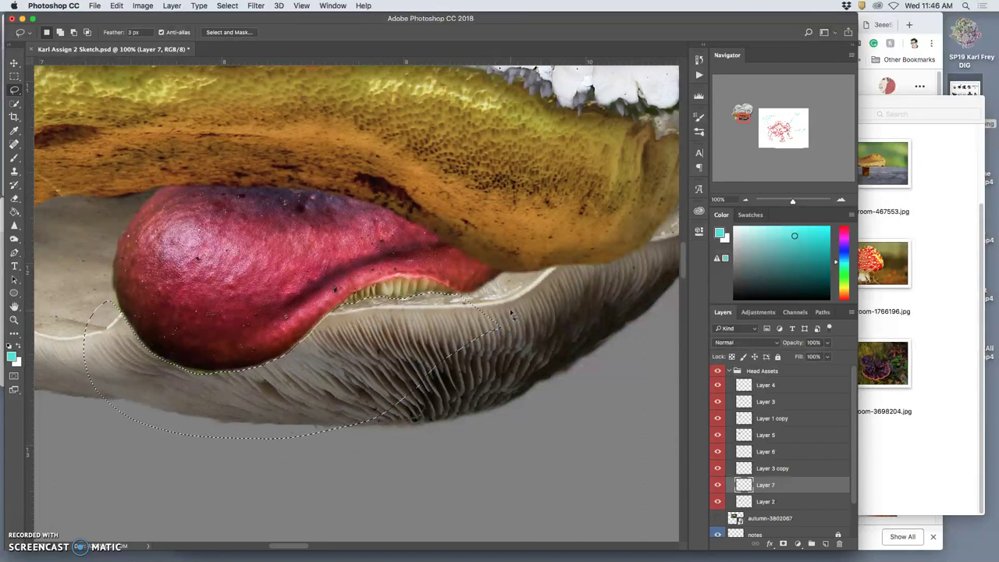
- Trim the remaining fringe from the bottom and rounded outer edge of the red cap, then clear the selection
{"action": "left_click_drag", "start_coordinate": [324, 344], "coordinate": [177, 369]}
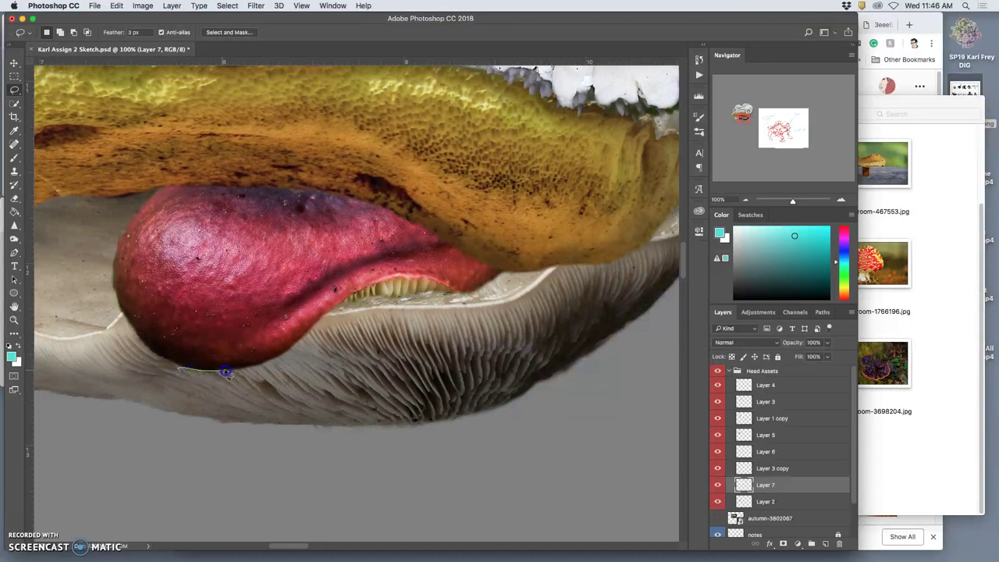
{"action": "left_click", "coordinate": [201, 379]}
{"action": "left_click_drag", "start_coordinate": [129, 227], "coordinate": [117, 251]}
{"action": "mouse_move", "coordinate": [120, 312]}
{"action": "left_mouse_down"}
{"action": "mouse_move", "coordinate": [96, 279]}
{"action": "mouse_move", "coordinate": [111, 239]}
{"action": "left_mouse_up"}
{"action": "key", "text": "BackSpace"}
{"action": "key", "text": "super+d"}
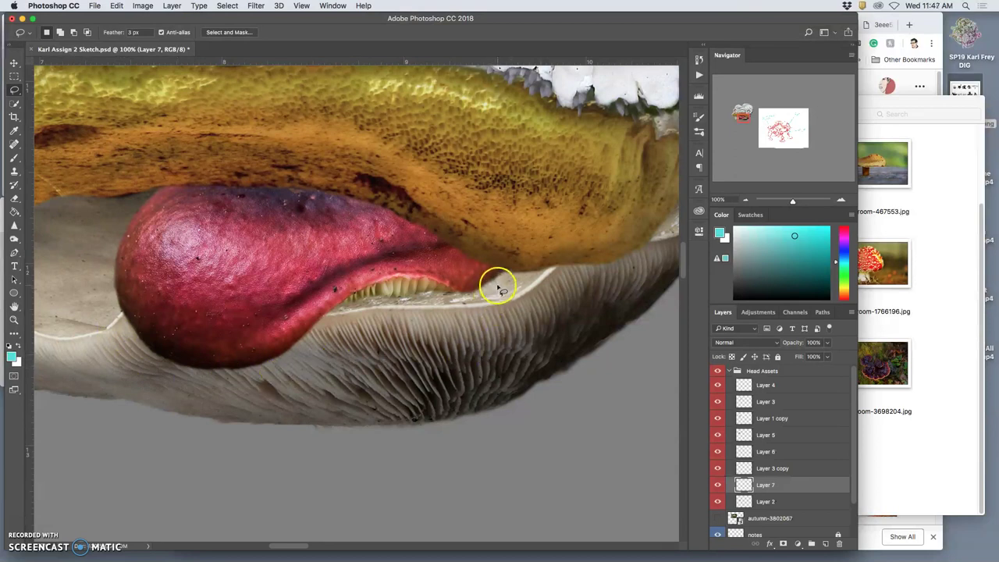
- Warp the red cap on Layer 7 so that both ends stretch further along the mouth
{"action": "key", "text": "super+minus"}
{"action": "key", "text": "super+minus"}
{"action": "key", "text": "super+minus"}
{"action": "key", "text": "super+minus"}
{"action": "key", "text": "super+minus"}
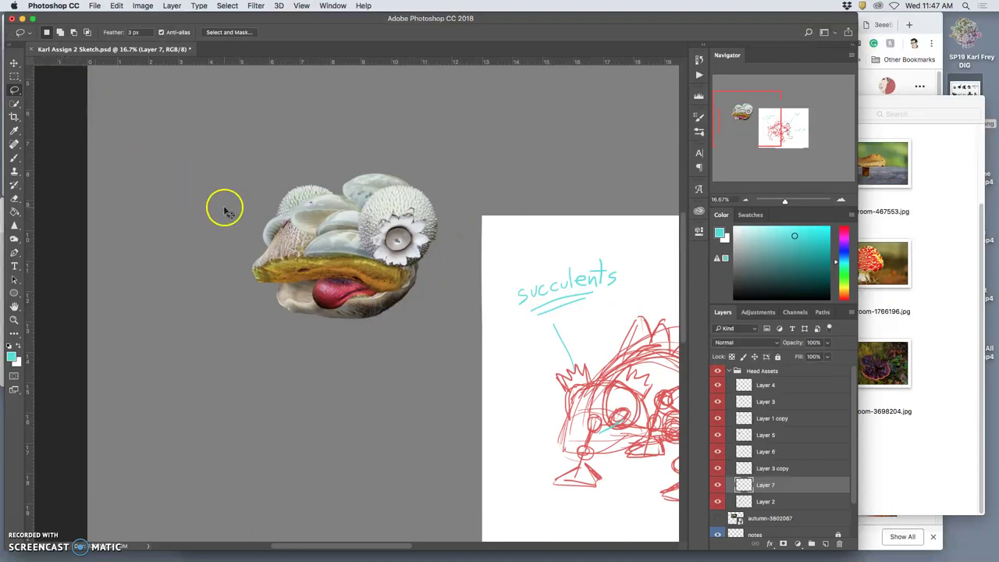
{"action": "key", "text": "super+t"}
{"action": "right_click", "coordinate": [332, 293]}
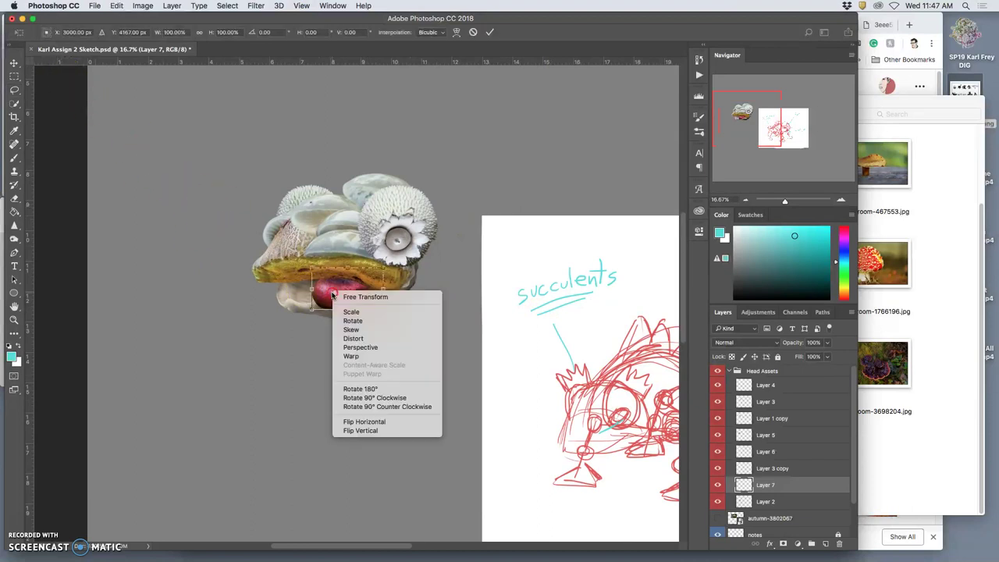
{"action": "left_click", "coordinate": [355, 356]}
{"action": "mouse_move", "coordinate": [317, 301]}
{"action": "left_mouse_down"}
{"action": "mouse_move", "coordinate": [311, 290]}
{"action": "mouse_move", "coordinate": [306, 303]}
{"action": "mouse_move", "coordinate": [308, 287]}
{"action": "left_mouse_up"}
{"action": "mouse_move", "coordinate": [374, 297]}
{"action": "left_mouse_down"}
{"action": "mouse_move", "coordinate": [346, 286]}
{"action": "mouse_move", "coordinate": [381, 291]}
{"action": "left_mouse_up"}
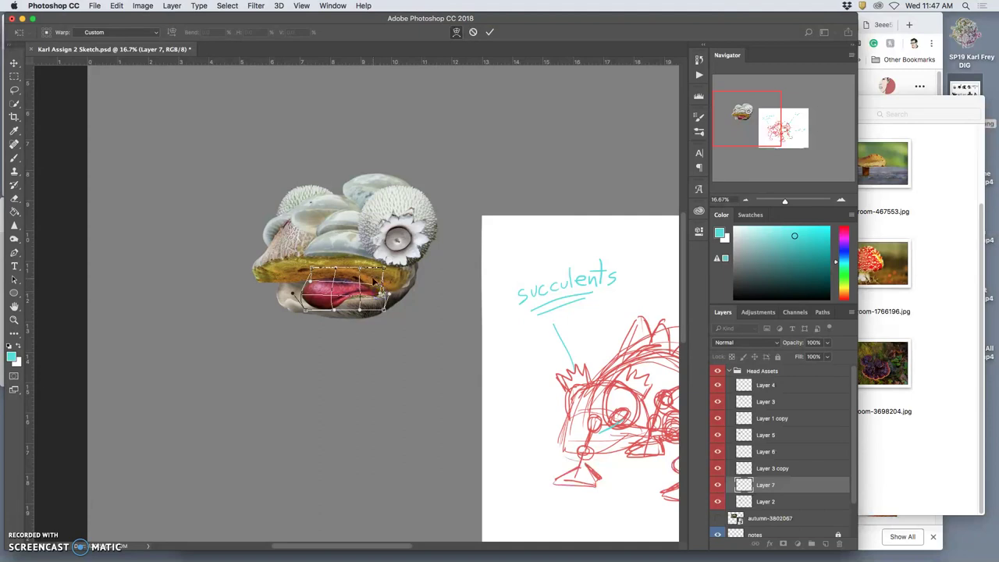
{"action": "left_click", "coordinate": [306, 285]}
{"action": "key", "text": "Return"}
{"action": "key", "text": "l"}
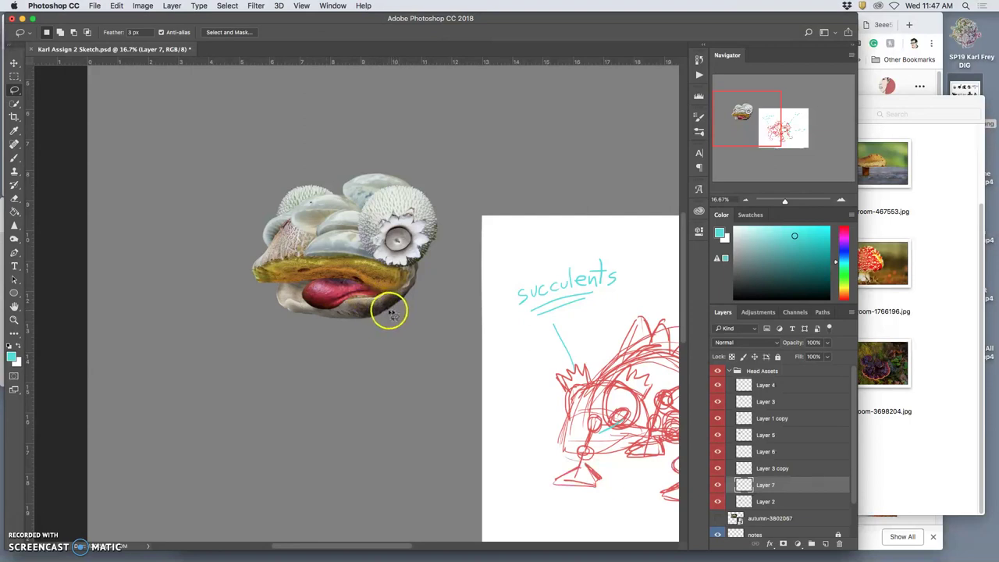
- Lasso and trim the narrow tip and lower edge of the red cap where they meet the lower lip at the mouth corner
{"action": "key", "text": "super+equal"}
{"action": "key", "text": "super+equal"}
{"action": "key", "text": "super+equal"}
{"action": "key", "text": "super+equal"}
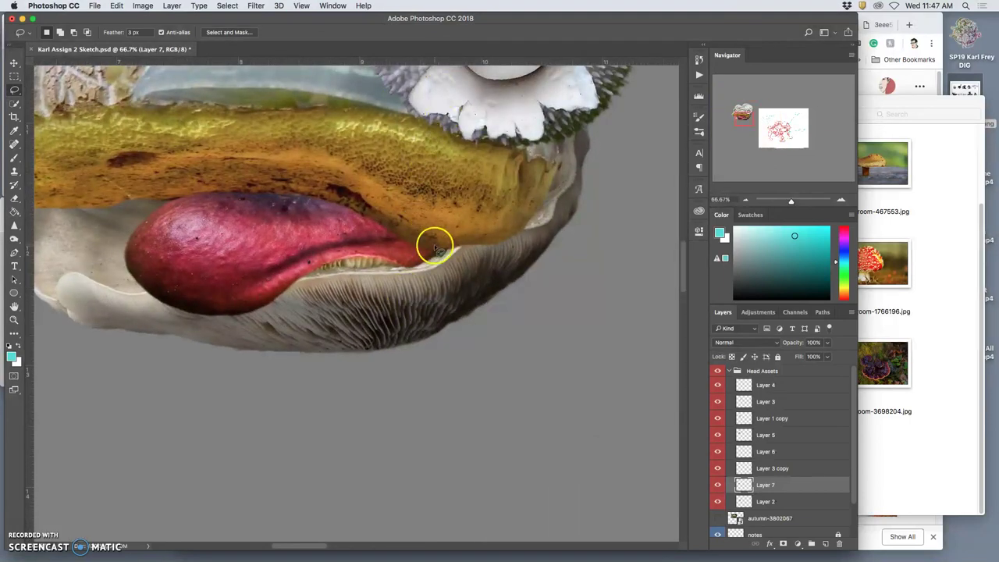
{"action": "mouse_move", "coordinate": [439, 246]}
{"action": "left_mouse_down"}
{"action": "mouse_move", "coordinate": [466, 252]}
{"action": "mouse_move", "coordinate": [469, 237]}
{"action": "mouse_move", "coordinate": [459, 238]}
{"action": "mouse_move", "coordinate": [466, 264]}
{"action": "left_mouse_up"}
{"action": "left_click", "coordinate": [461, 286]}
{"action": "left_click", "coordinate": [580, 195]}
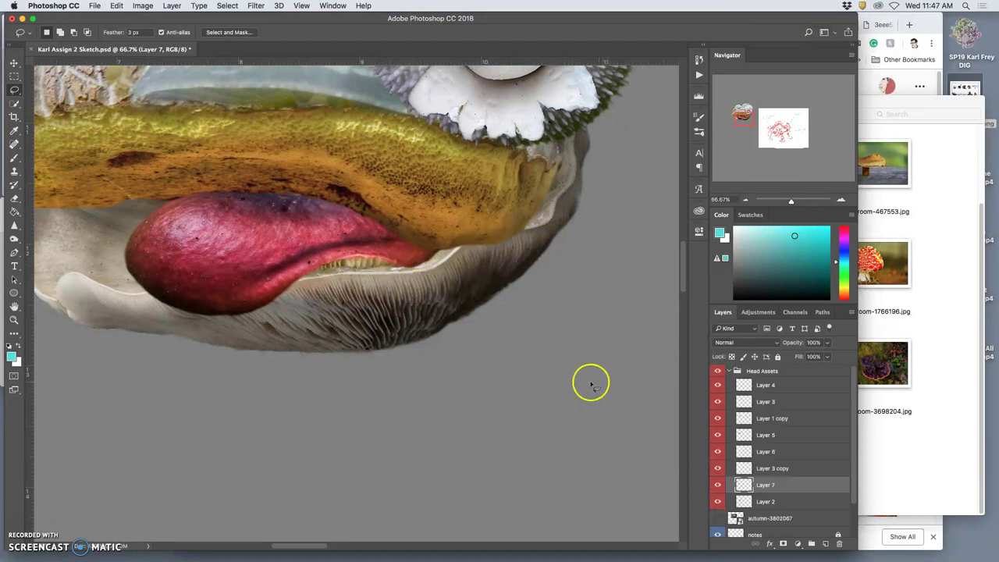
{"action": "left_click", "coordinate": [424, 262]}
{"action": "left_click_drag", "start_coordinate": [396, 268], "coordinate": [441, 267]}
{"action": "key", "text": "super+d"}
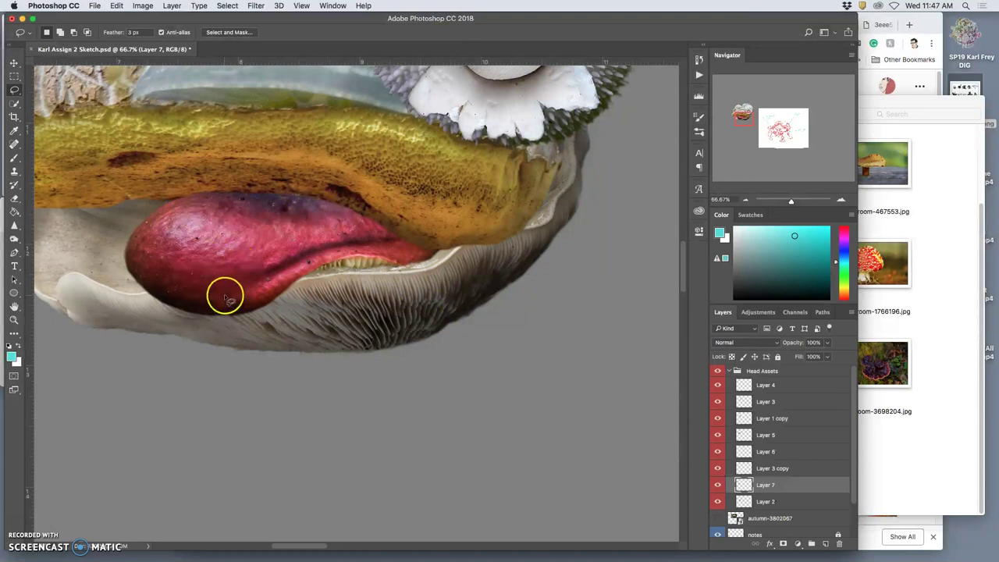
- Compare the whole head with and without the red cap by toggling Layer 7's visibility
{"action": "key", "text": "super+minus"}
{"action": "key", "text": "super+minus"}
{"action": "key", "text": "super+minus"}
{"action": "key", "text": "super+minus"}
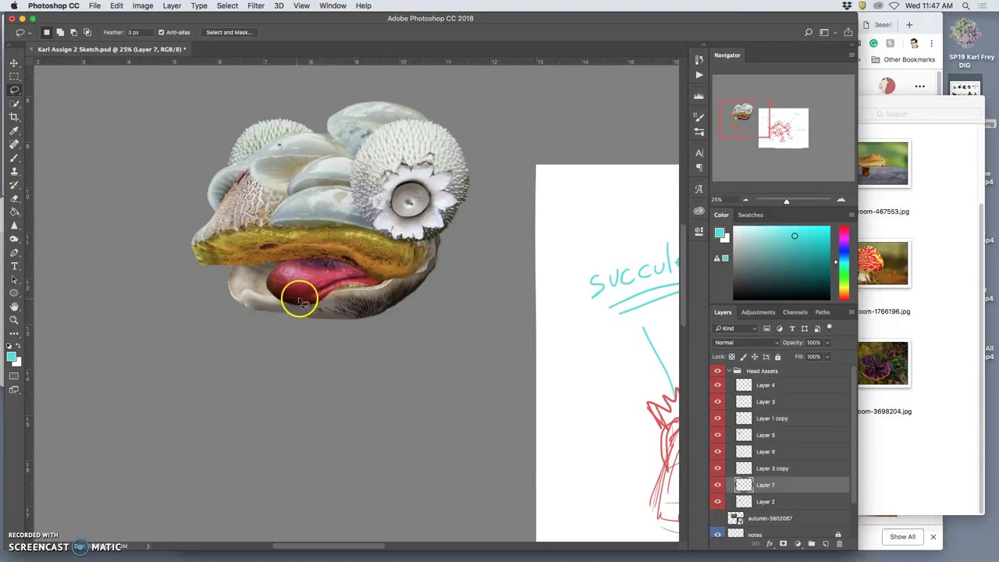
{"action": "left_click", "coordinate": [717, 485]}
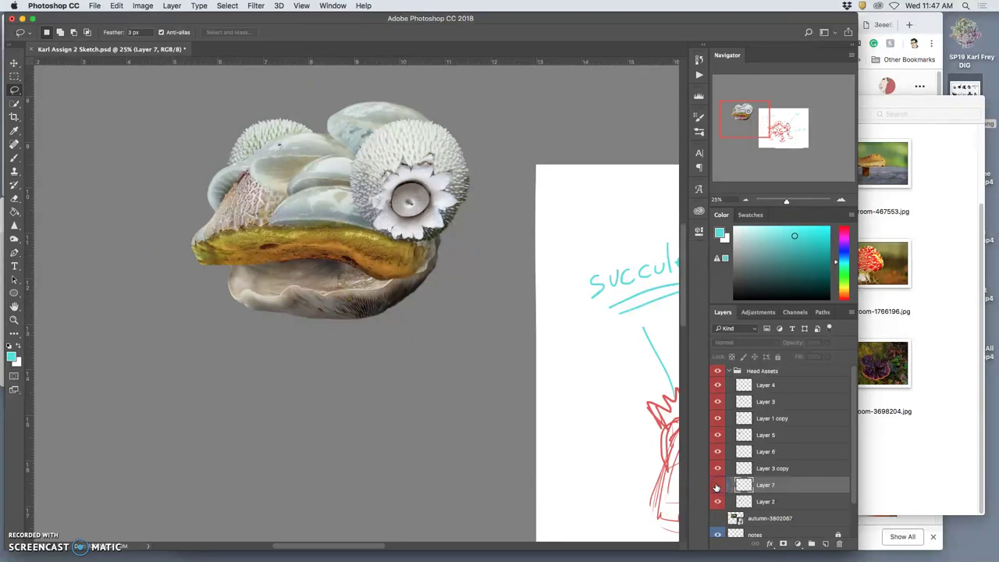
{"action": "left_click", "coordinate": [716, 485]}
{"action": "left_click", "coordinate": [716, 486]}
{"action": "left_click", "coordinate": [716, 485]}
- Lasso the lower lip beneath the red cap on Layer 2, copy it to a new layer and raise it above Layer 7
{"action": "left_click", "coordinate": [761, 502]}
{"action": "left_click", "coordinate": [620, 462]}
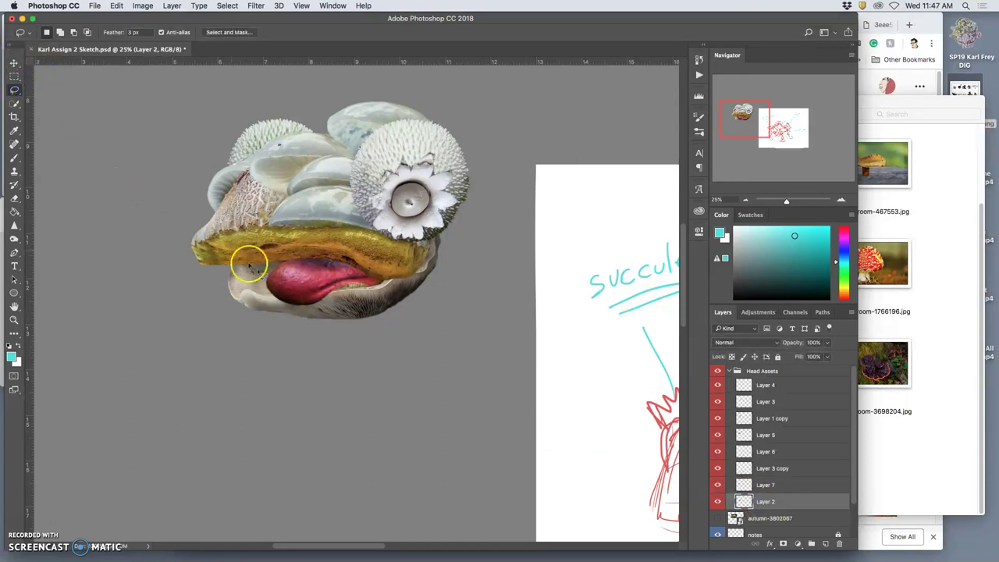
{"action": "mouse_move", "coordinate": [298, 299]}
{"action": "left_mouse_down"}
{"action": "mouse_move", "coordinate": [345, 288]}
{"action": "mouse_move", "coordinate": [282, 273]}
{"action": "mouse_move", "coordinate": [260, 298]}
{"action": "mouse_move", "coordinate": [273, 310]}
{"action": "mouse_move", "coordinate": [354, 311]}
{"action": "left_mouse_up"}
{"action": "key", "text": "super+j"}
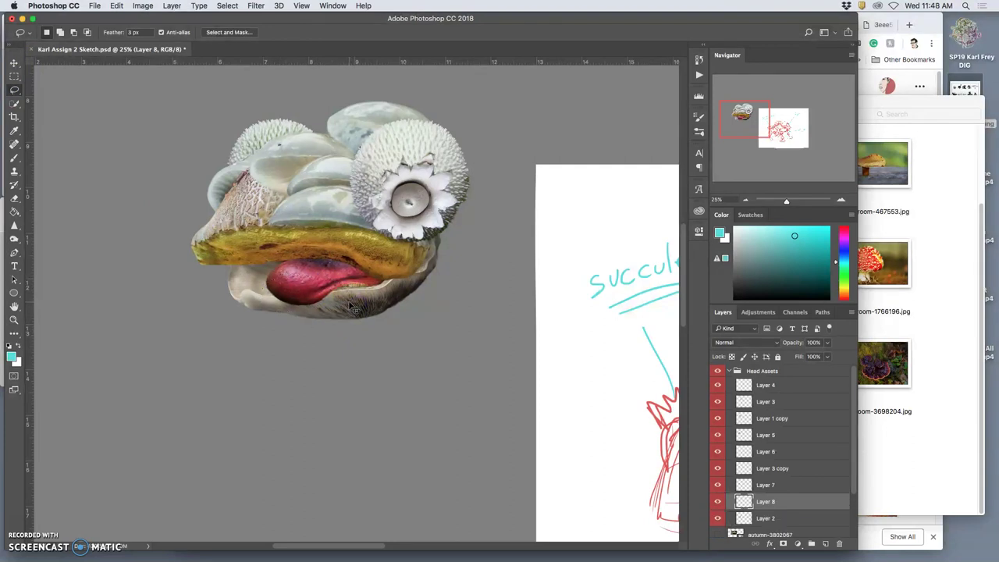
{"action": "key", "text": "super+]"}
{"action": "mouse_move", "coordinate": [351, 309]}
{"action": "left_mouse_down"}
{"action": "mouse_move", "coordinate": [318, 289]}
{"action": "mouse_move", "coordinate": [326, 293]}
{"action": "left_mouse_up"}
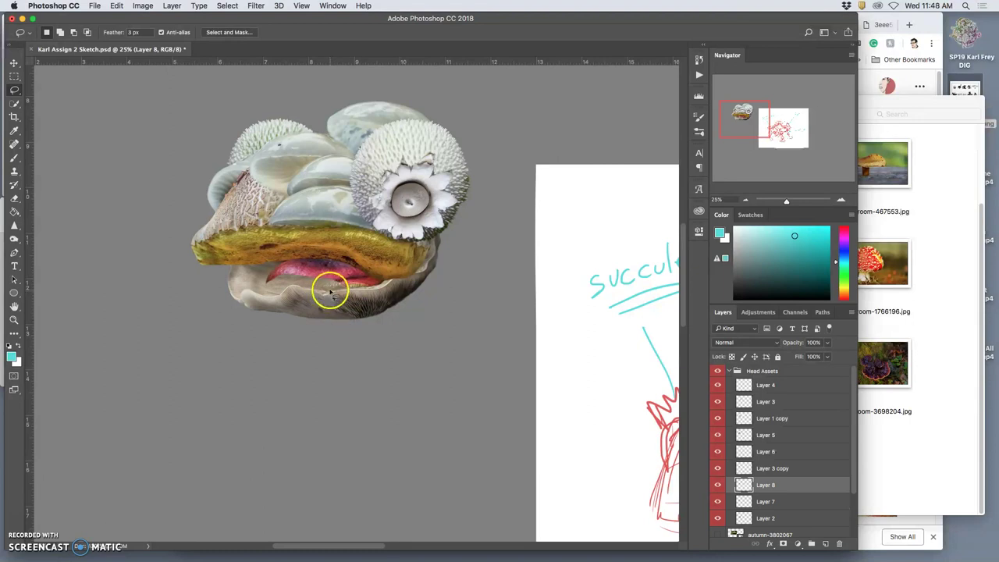
- Lasso the mouth-interior area on Layer 8 that covers the red cap, following the upper rim of the lower lip
{"action": "key", "text": "super+="}
{"action": "key", "text": "super+="}
{"action": "key", "text": "super+="}
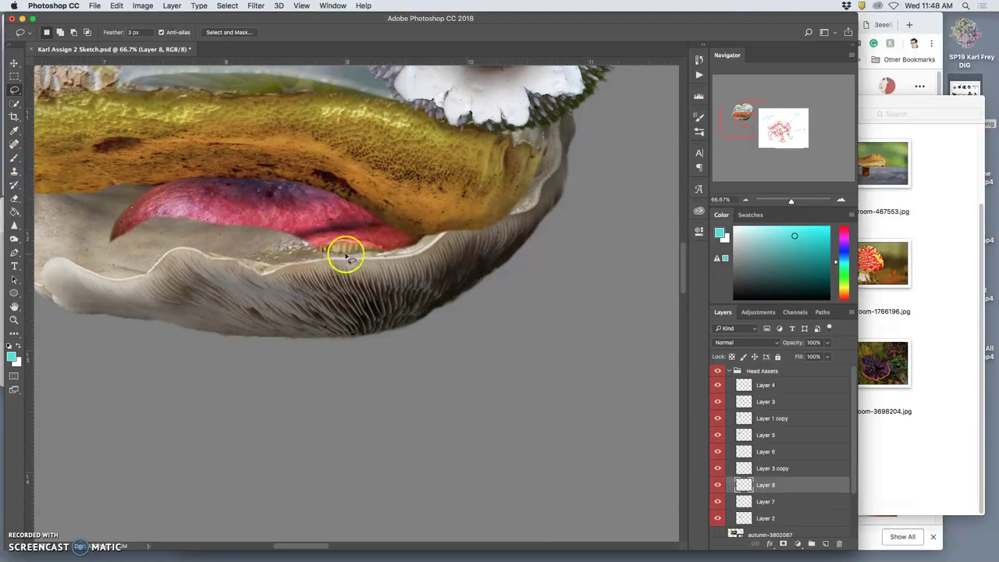
{"action": "left_click_drag", "start_coordinate": [345, 254], "coordinate": [422, 237]}
{"action": "left_click_drag", "start_coordinate": [339, 256], "coordinate": [284, 264]}
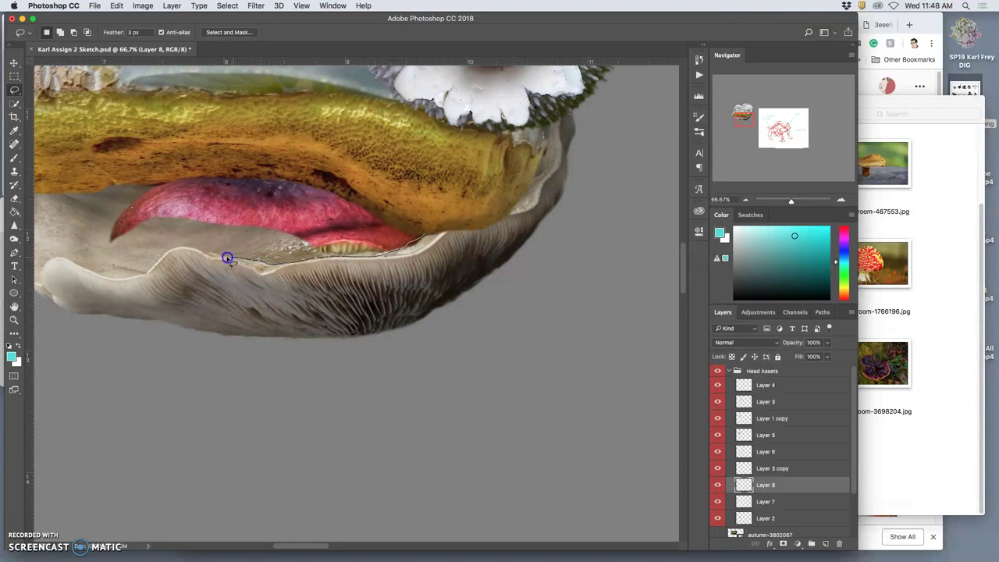
{"action": "left_click_drag", "start_coordinate": [190, 248], "coordinate": [168, 252]}
{"action": "mouse_move", "coordinate": [94, 273]}
{"action": "left_mouse_down"}
{"action": "mouse_move", "coordinate": [55, 232]}
{"action": "mouse_move", "coordinate": [72, 213]}
{"action": "mouse_move", "coordinate": [120, 202]}
{"action": "mouse_move", "coordinate": [212, 192]}
{"action": "mouse_move", "coordinate": [397, 224]}
{"action": "left_mouse_up"}
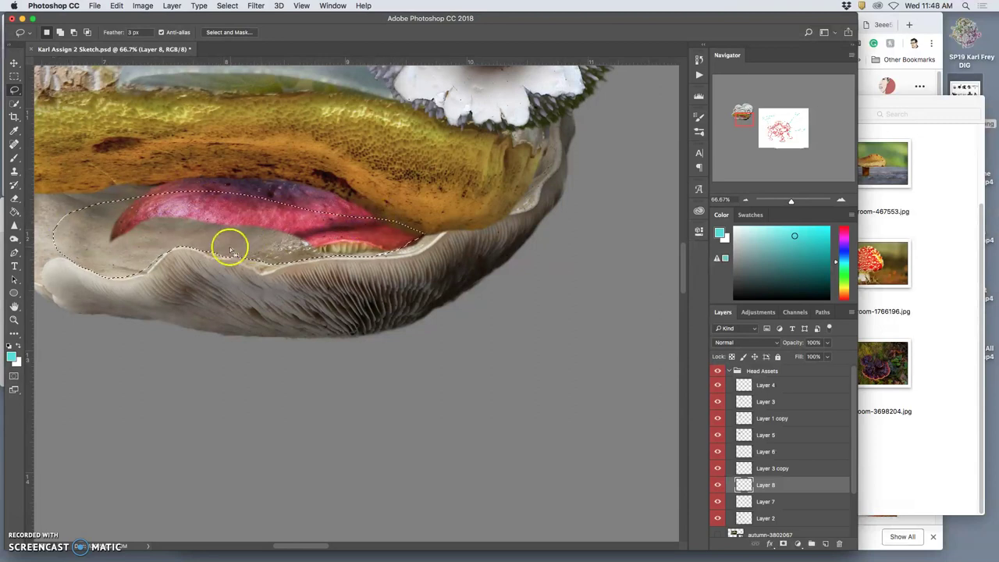
{"action": "left_click_drag", "start_coordinate": [164, 253], "coordinate": [165, 252]}
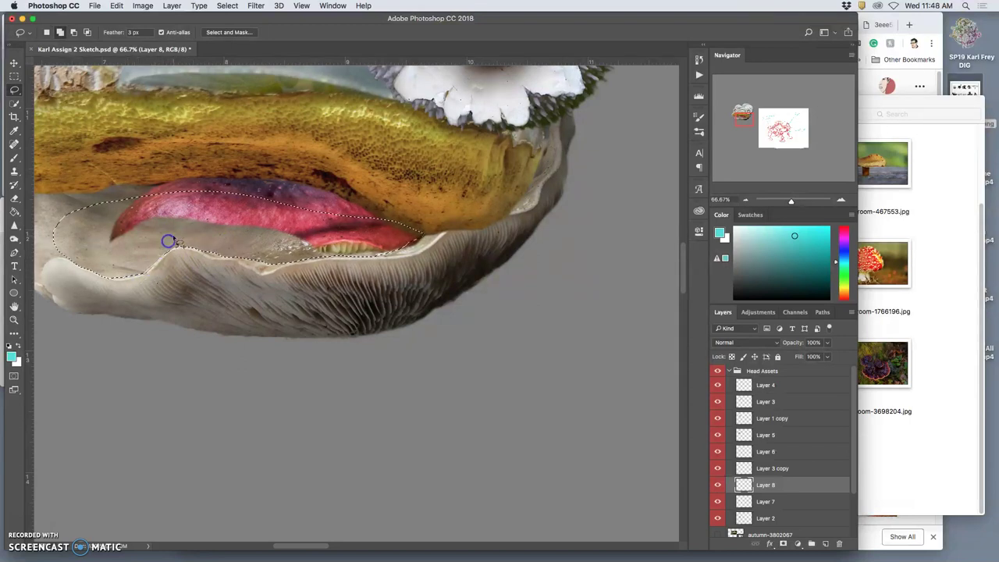
{"action": "left_click_drag", "start_coordinate": [173, 241], "coordinate": [173, 242]}
- Set the lasso feather to 0 px and remove the mouth-interior area from Layer 8, keeping the lip in front of the cap
{"action": "left_click", "coordinate": [133, 32]}
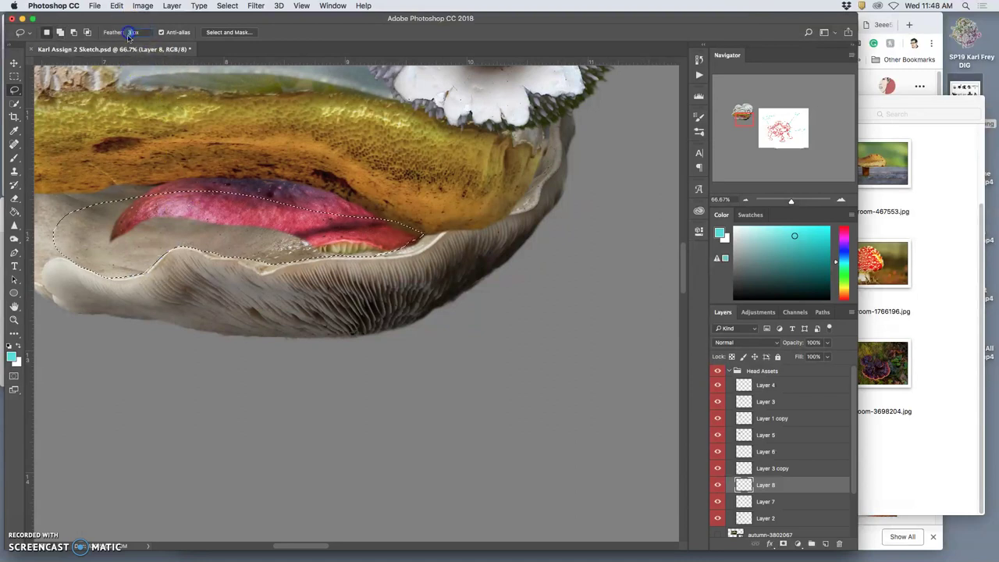
{"action": "type", "text": "0"}
{"action": "left_click", "coordinate": [245, 125]}
{"action": "left_click", "coordinate": [281, 228]}
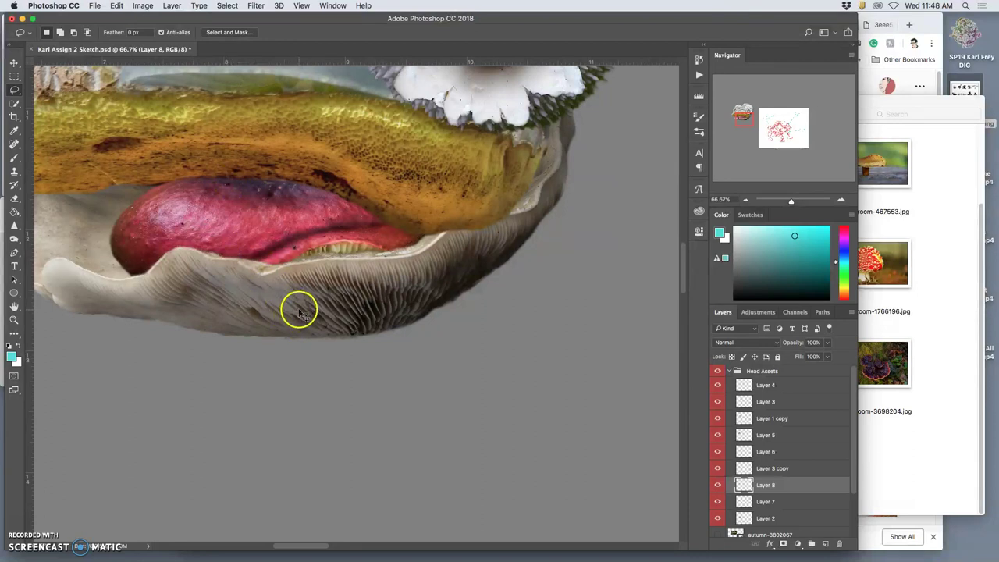
- Lasso and remove the leftover slivers of mouth interior along the lower lip's upper rim on Layer 8
{"action": "scroll", "coordinate": [297, 314], "scroll_direction": "down", "scroll_amount": 5}
{"action": "scroll", "coordinate": [293, 289], "scroll_direction": "up", "scroll_amount": 5}
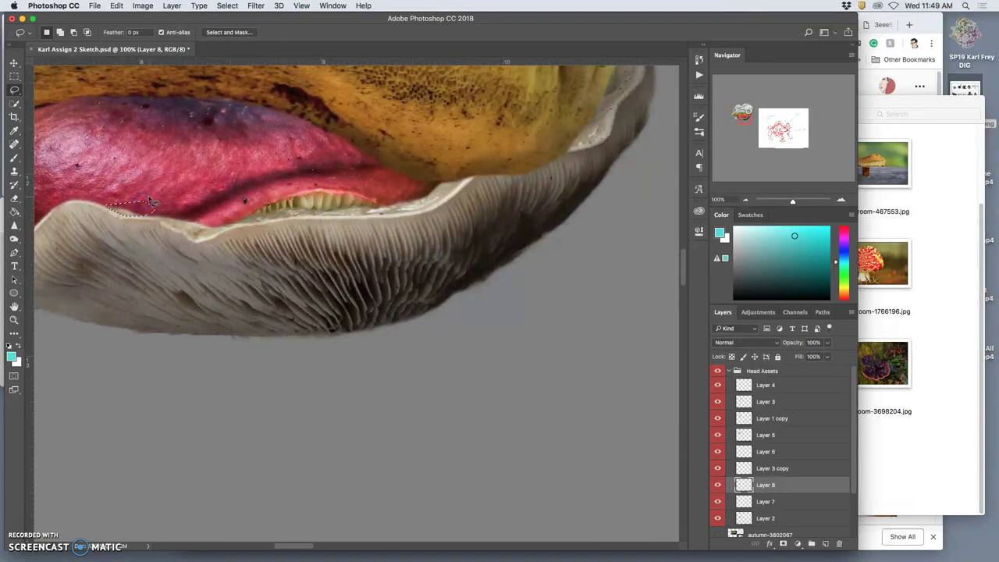
{"action": "left_click", "coordinate": [182, 194]}
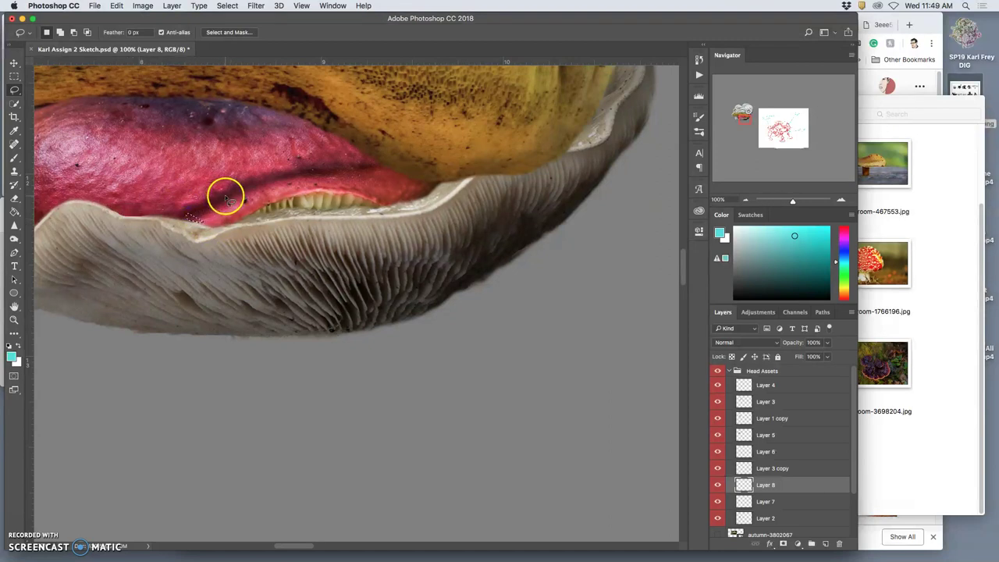
- Compare the whole head with and without the red tongue by toggling Layer 7's visibility
{"action": "key", "text": "super+minus"}
{"action": "key", "text": "super+minus"}
{"action": "key", "text": "super+minus"}
{"action": "key", "text": "super+minus"}
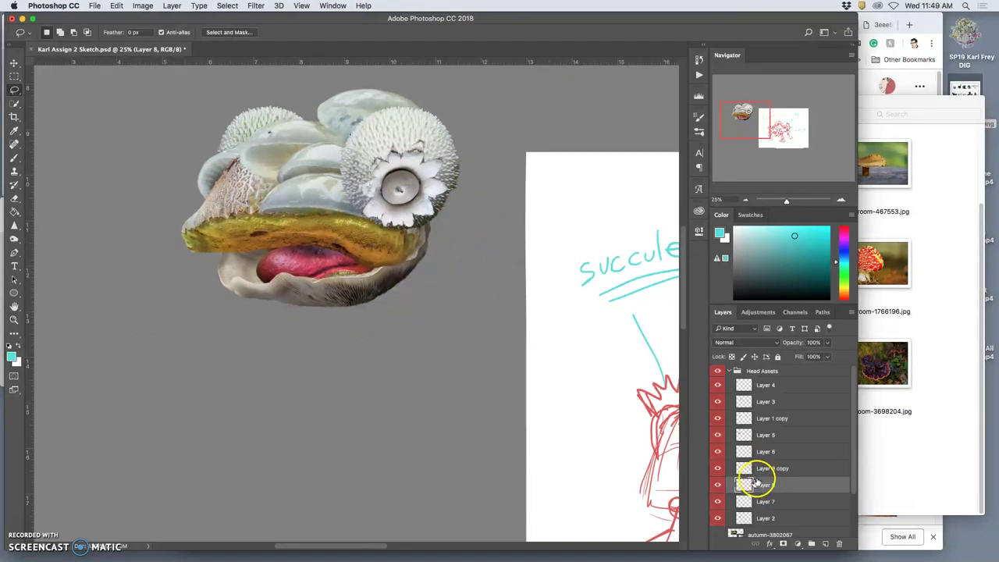
{"action": "left_click", "coordinate": [717, 505]}
{"action": "left_click", "coordinate": [717, 505]}
{"action": "left_click", "coordinate": [717, 505]}
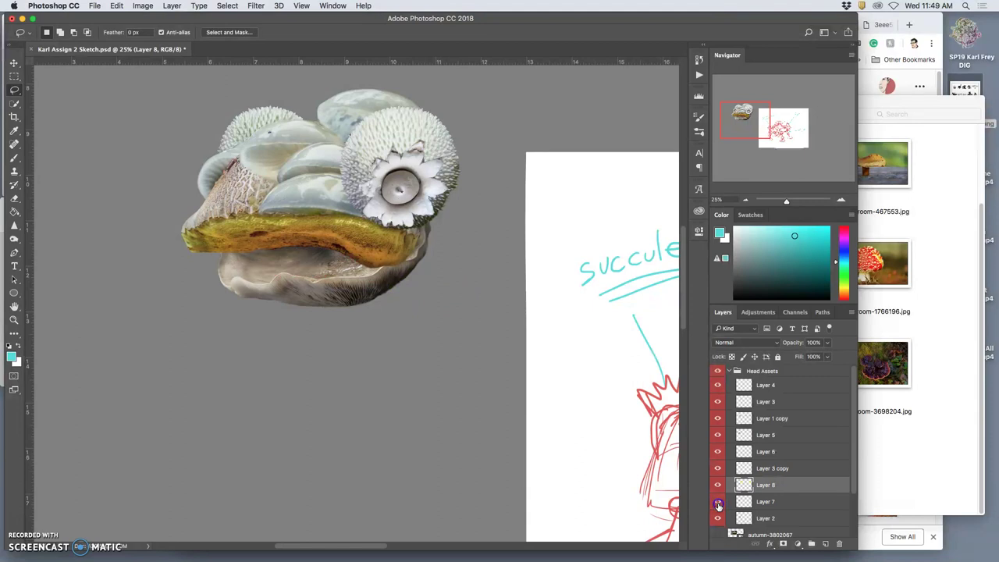
{"action": "left_click", "coordinate": [717, 505]}
- Free-transform the red cap on Layer 7, rotating it about -12° and placing it deeper in the mouth
{"action": "left_click", "coordinate": [763, 504]}
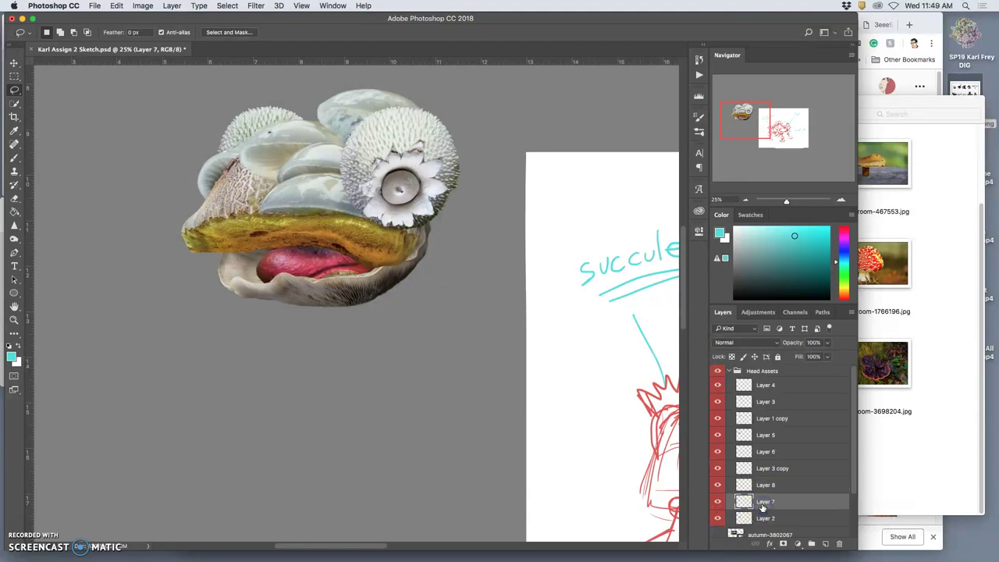
{"action": "key", "text": "ctrl+t"}
{"action": "left_click_drag", "start_coordinate": [423, 234], "coordinate": [356, 256]}
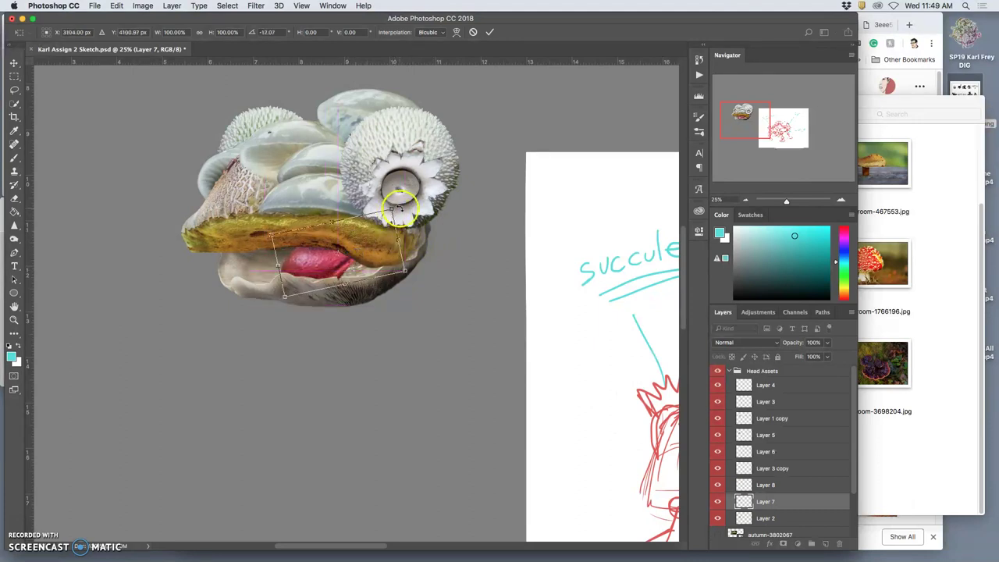
- Warp the red cap so its lower edge follows the lip and its back end tapers into the mouth corner
{"action": "right_click", "coordinate": [394, 212]}
{"action": "left_click", "coordinate": [418, 285]}
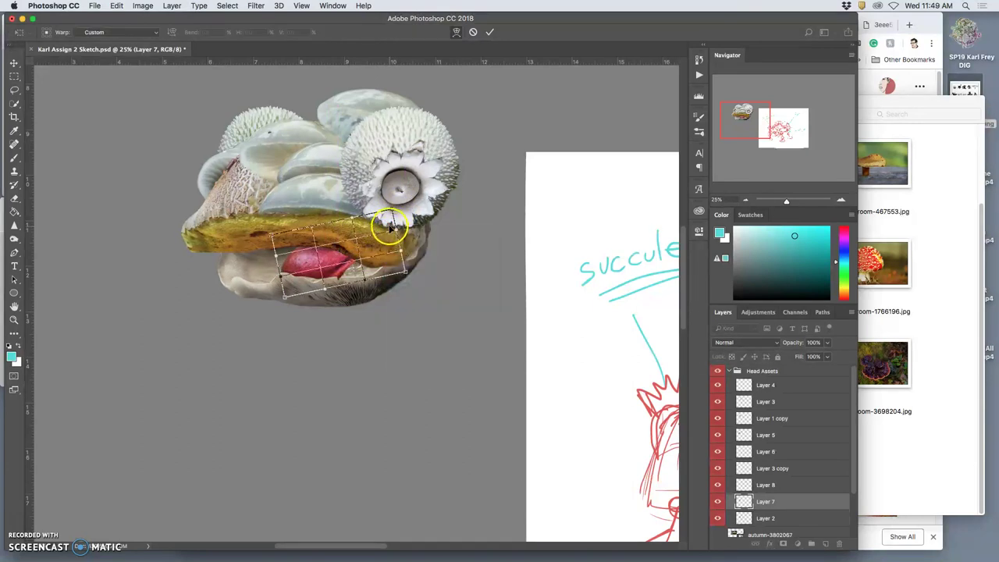
{"action": "left_click_drag", "start_coordinate": [390, 225], "coordinate": [397, 246]}
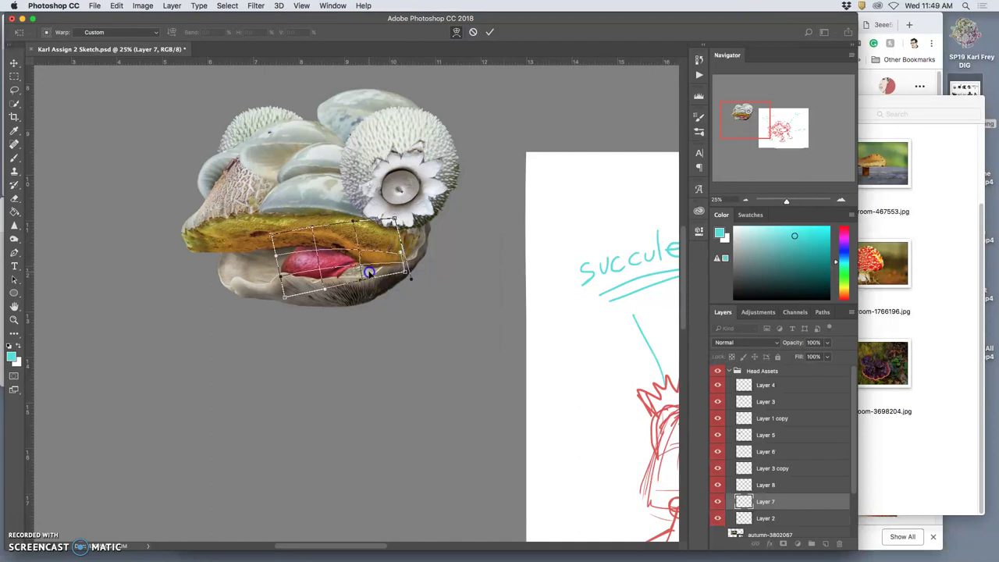
{"action": "left_click_drag", "start_coordinate": [289, 277], "coordinate": [282, 285]}
{"action": "mouse_move", "coordinate": [349, 277]}
{"action": "left_mouse_down"}
{"action": "mouse_move", "coordinate": [385, 262]}
{"action": "mouse_move", "coordinate": [341, 280]}
{"action": "left_mouse_up"}
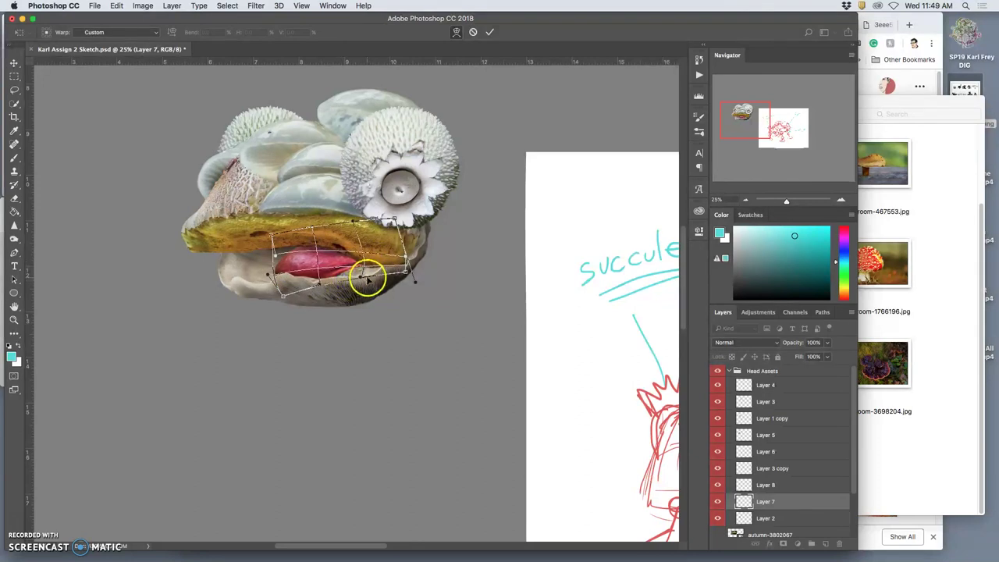
{"action": "left_click_drag", "start_coordinate": [376, 269], "coordinate": [377, 268]}
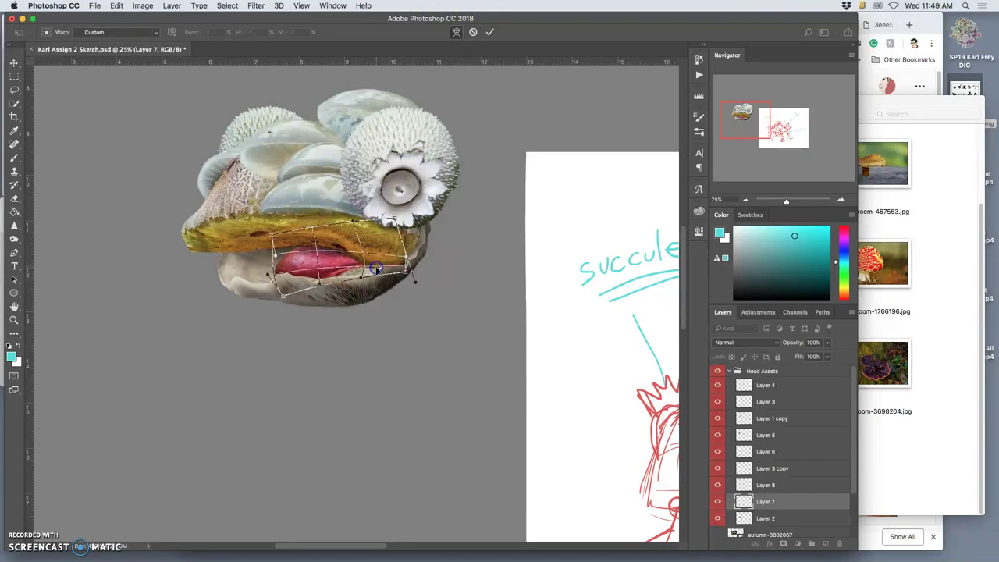
{"action": "key", "text": "Return"}
{"action": "key", "text": "l"}
{"action": "left_click", "coordinate": [418, 273]}
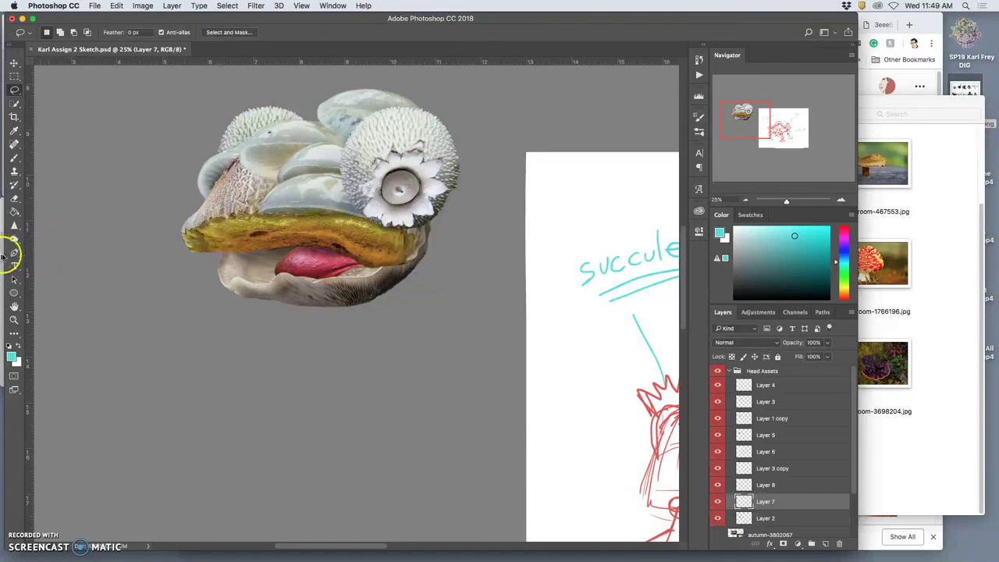
- Darken the red cap on Layer 7 with Levels, using midtones 0.82 and an output white level of about 227
{"action": "left_click", "coordinate": [141, 5]}
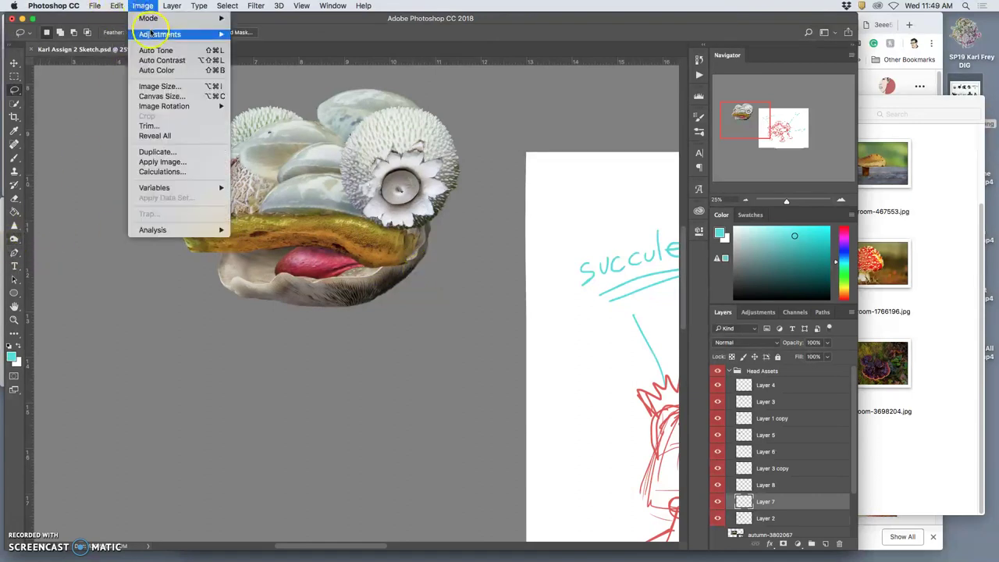
{"action": "mouse_move", "coordinate": [204, 29]}
{"action": "left_click", "coordinate": [270, 38]}
{"action": "left_click_drag", "start_coordinate": [674, 246], "coordinate": [684, 245]}
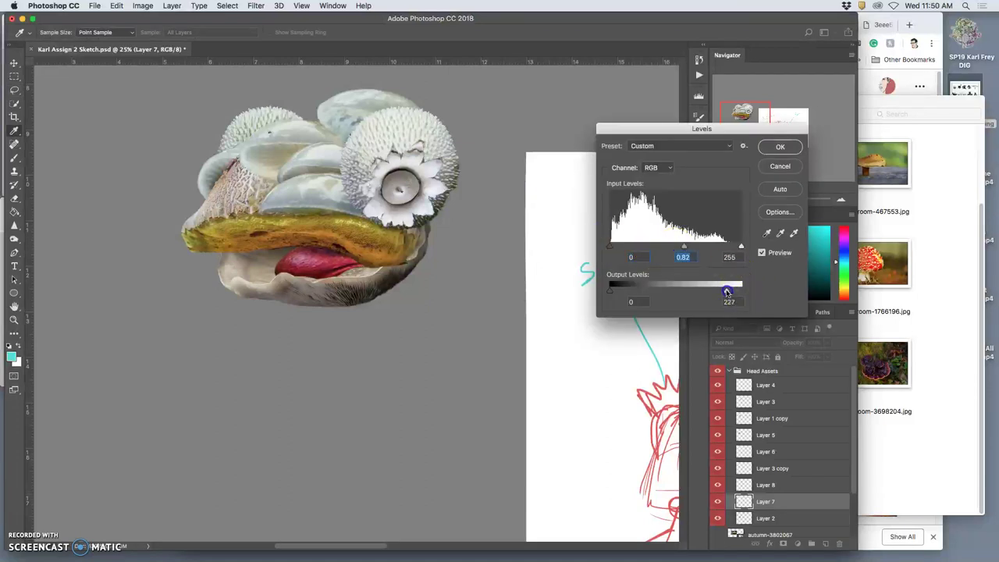
{"action": "left_click", "coordinate": [778, 147]}
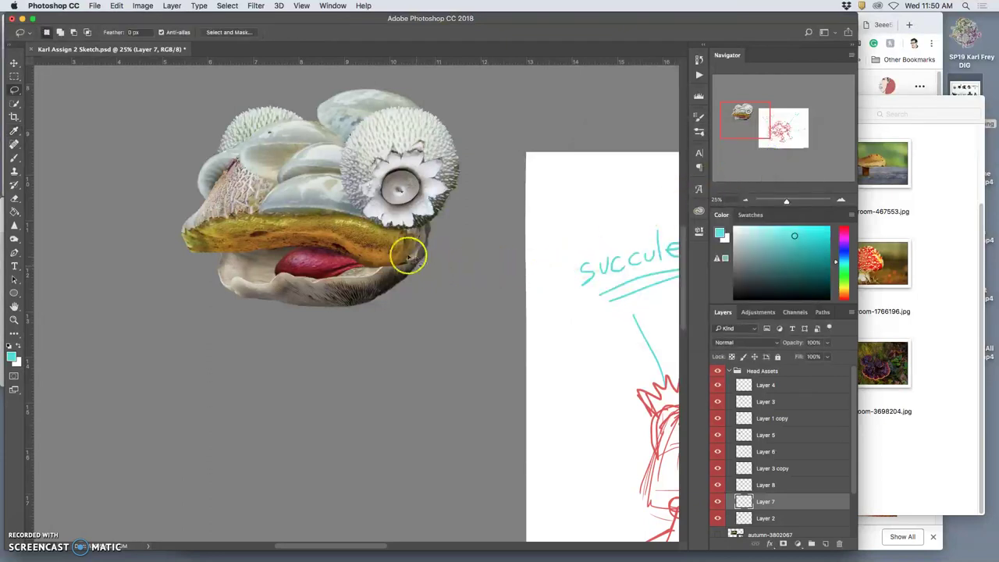
- Burn the inner end of the red cap on Layer 7 using the Highlights range at 16% exposure
{"action": "mouse_move", "coordinate": [408, 253]}
{"action": "left_mouse_down"}
{"action": "mouse_move", "coordinate": [400, 275]}
{"action": "mouse_move", "coordinate": [441, 265]}
{"action": "left_mouse_up"}
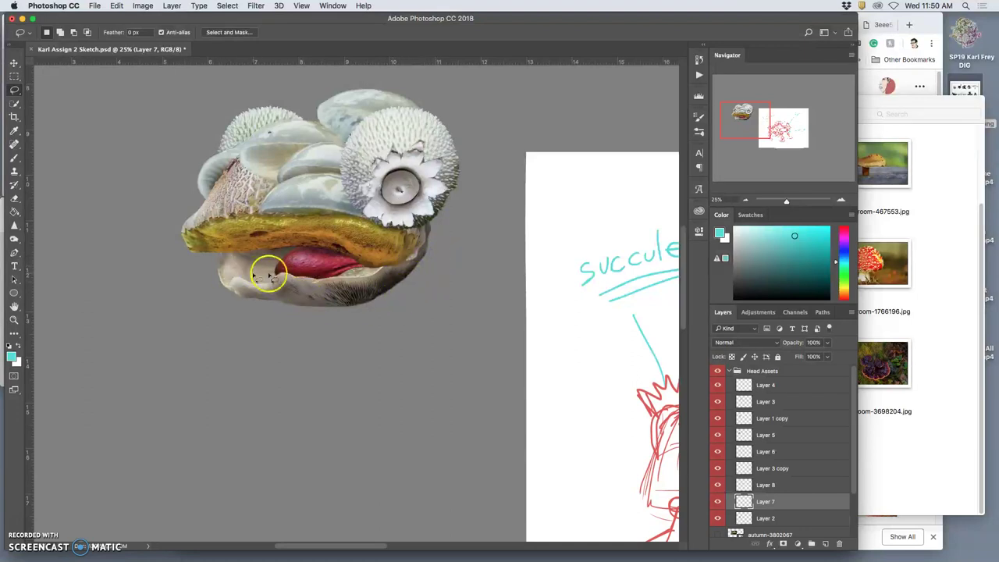
{"action": "left_click", "coordinate": [770, 518]}
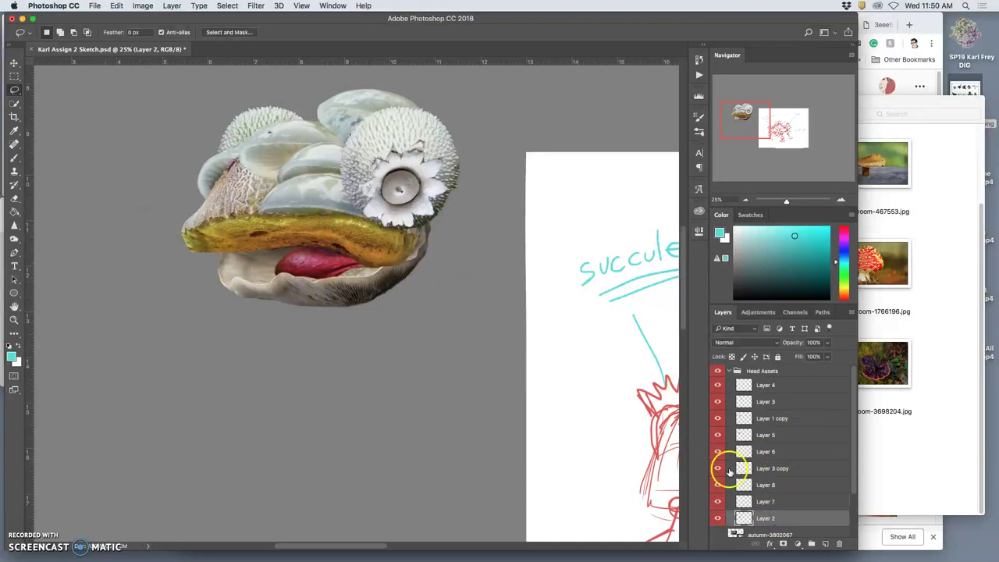
{"action": "left_click", "coordinate": [768, 502]}
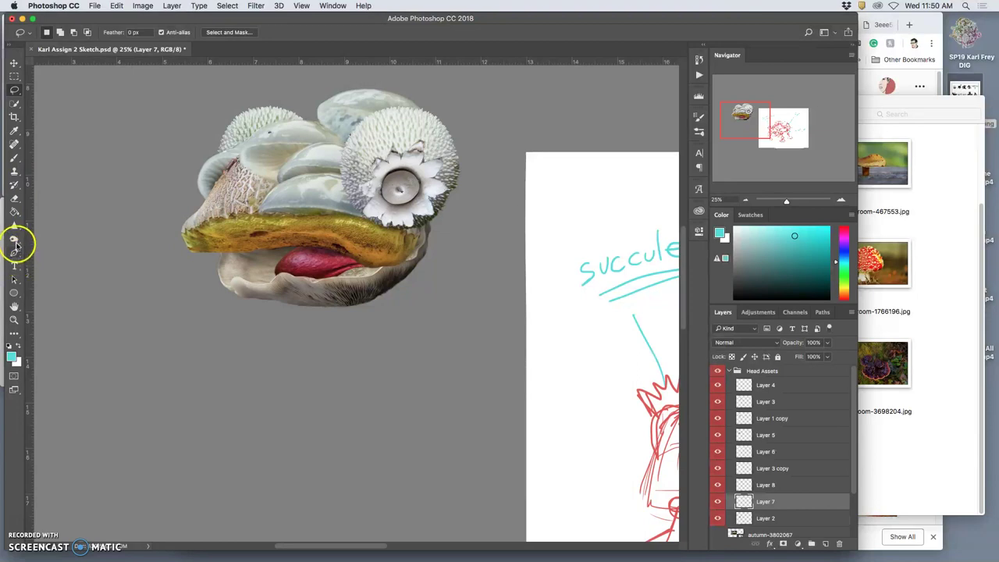
{"action": "left_click", "coordinate": [14, 239]}
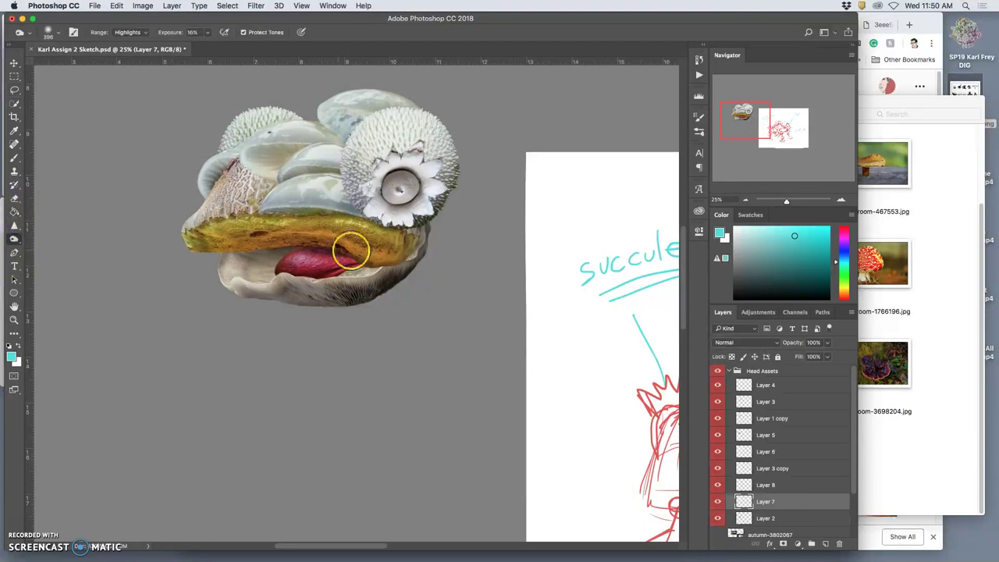
{"action": "left_click_drag", "start_coordinate": [359, 257], "coordinate": [379, 256]}
{"action": "left_click_drag", "start_coordinate": [234, 272], "coordinate": [251, 270]}
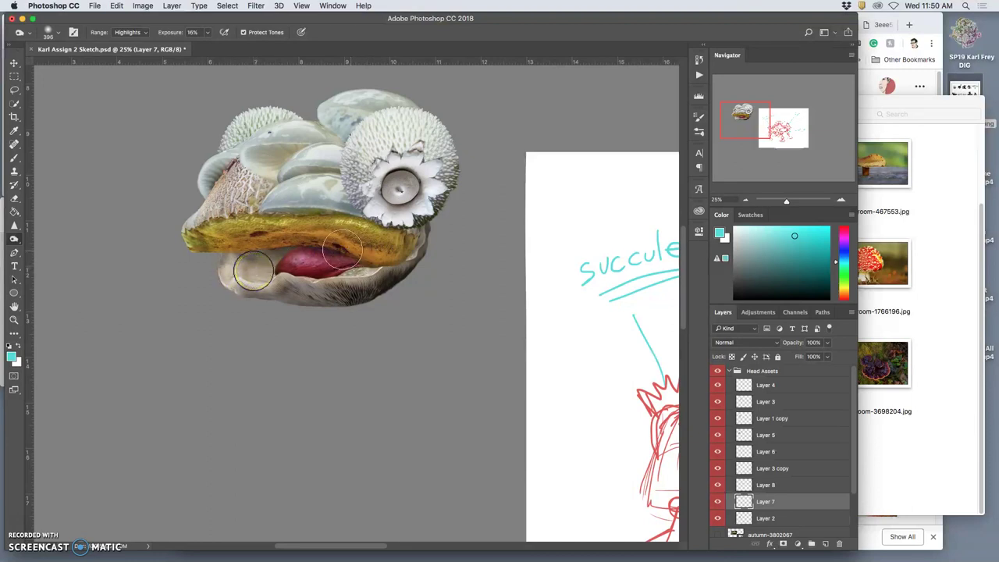
- Try to burn the mouth interior around the back of the red cap on Layer 2 with the large brush
{"action": "left_click", "coordinate": [766, 518]}
{"action": "left_click", "coordinate": [765, 517]}
{"action": "mouse_move", "coordinate": [366, 267]}
{"action": "left_mouse_down"}
{"action": "mouse_move", "coordinate": [365, 255]}
{"action": "mouse_move", "coordinate": [331, 266]}
{"action": "mouse_move", "coordinate": [460, 316]}
{"action": "left_mouse_up"}
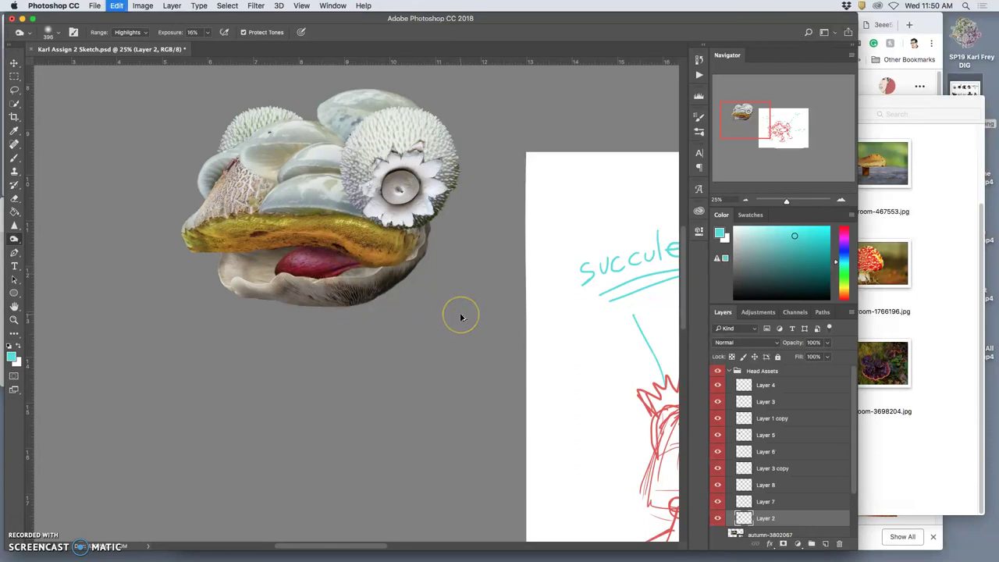
- Set the Burn brush size to 55 px for shading the mouth corner behind the red cap on Layer 2
{"action": "key", "text": "super+plus"}
{"action": "key", "text": "super+plus"}
{"action": "key", "text": "super+plus"}
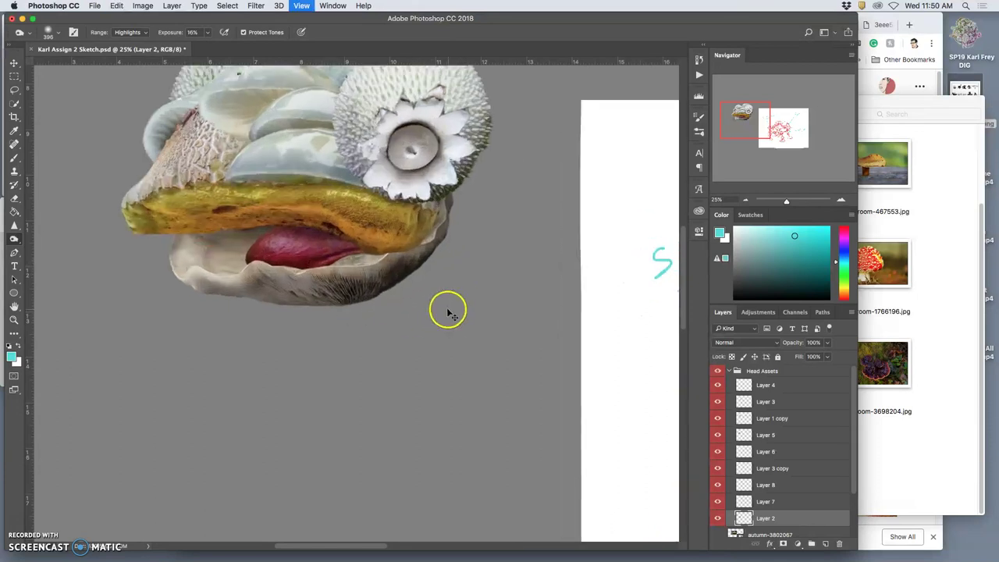
{"action": "key", "text": "super+plus"}
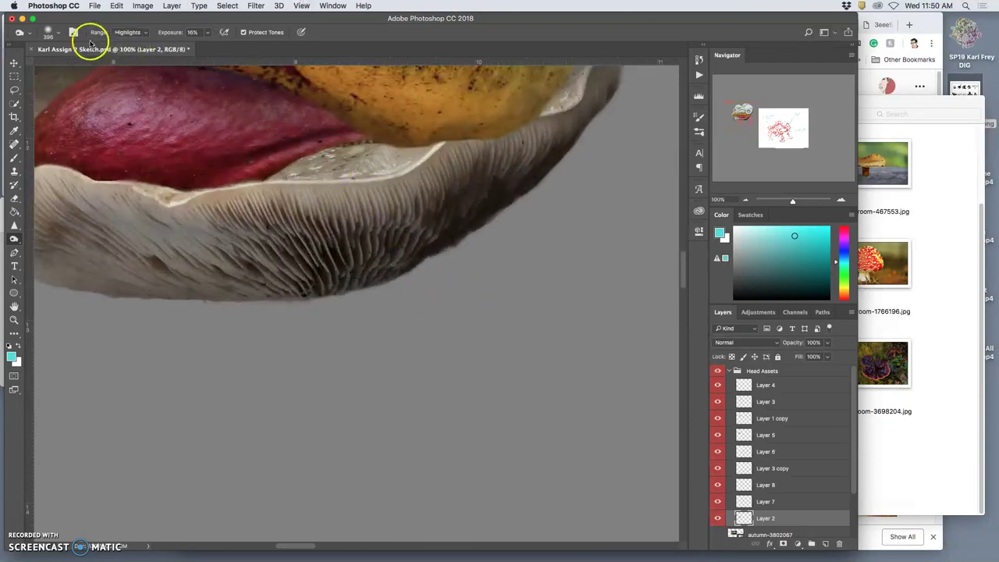
{"action": "left_click", "coordinate": [60, 35]}
{"action": "left_click", "coordinate": [81, 64]}
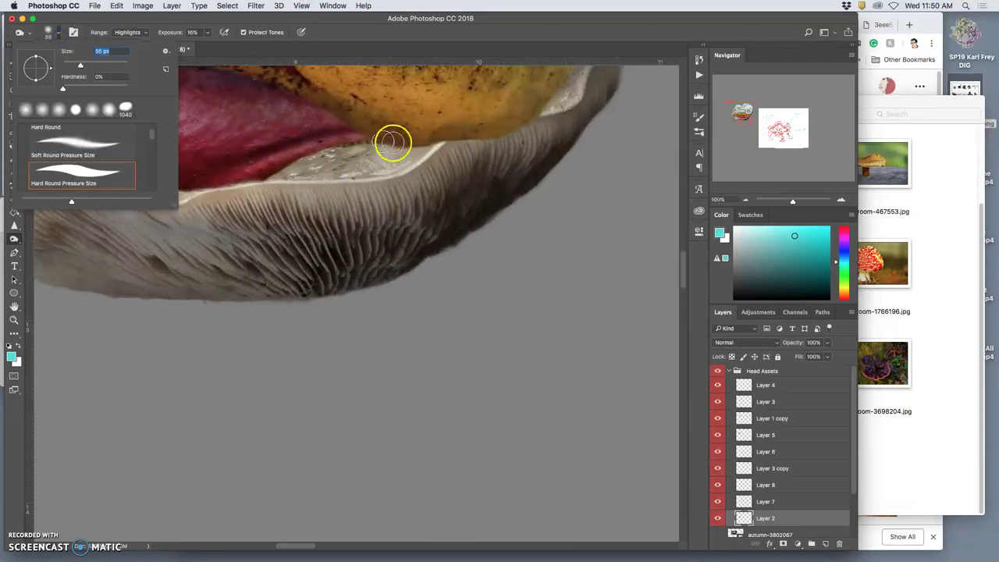